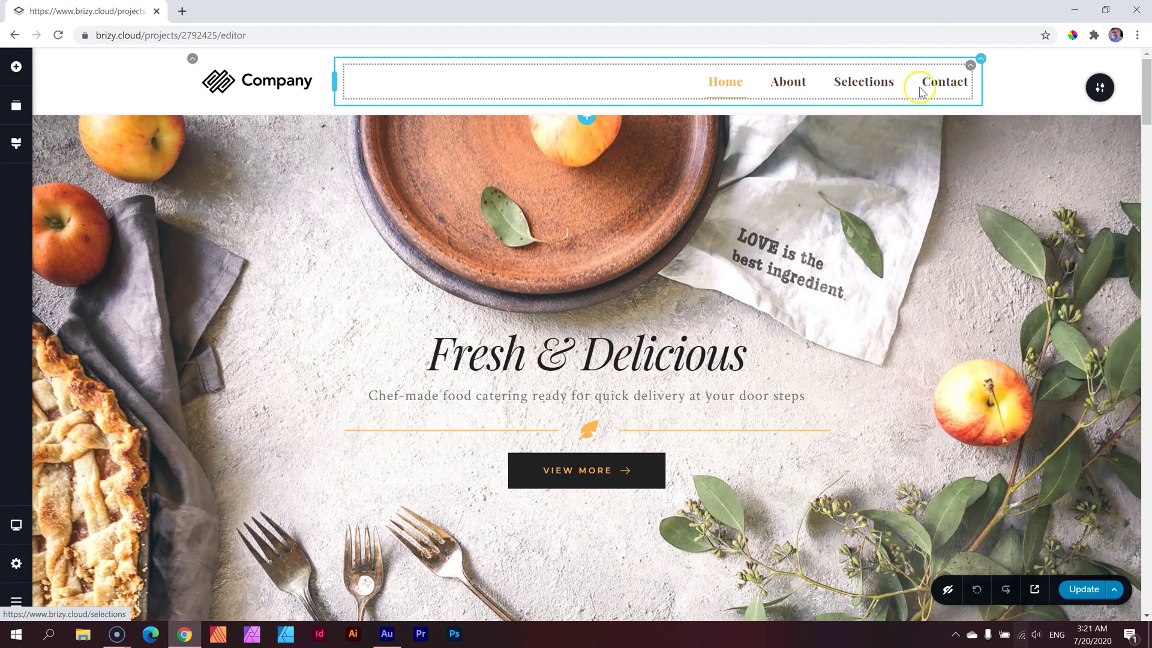
Browse the Add Elements list, then select the header's navigation menu
click(13, 66)
scroll(90, 164, down, 2)
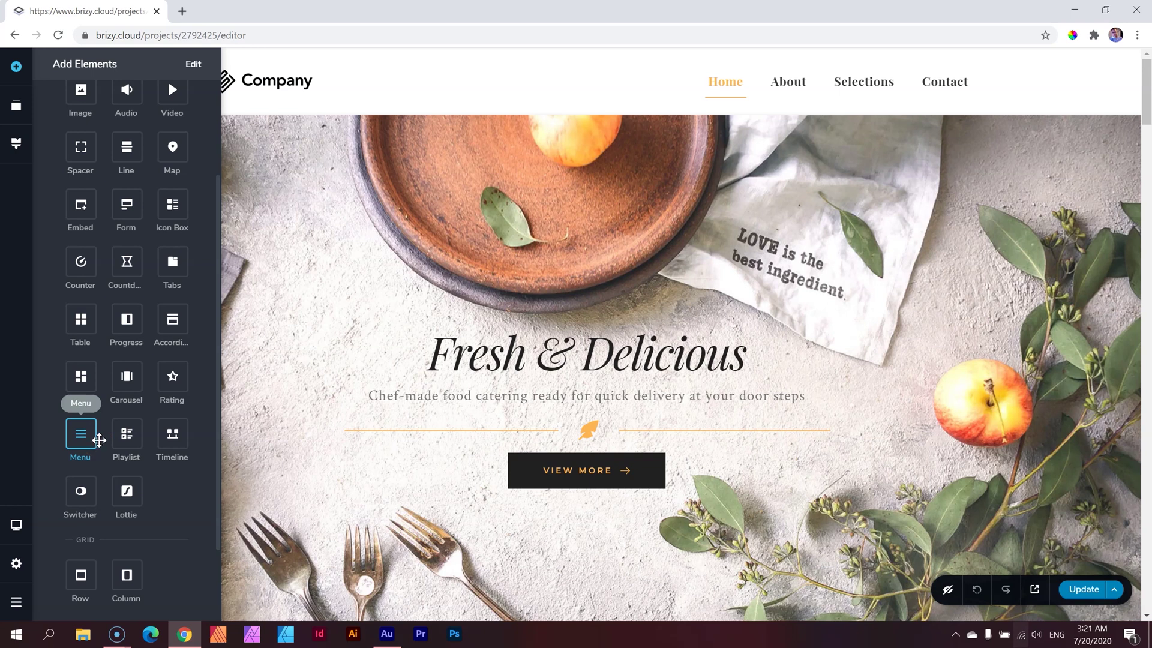
click(94, 441)
click(78, 440)
click(96, 452)
click(954, 138)
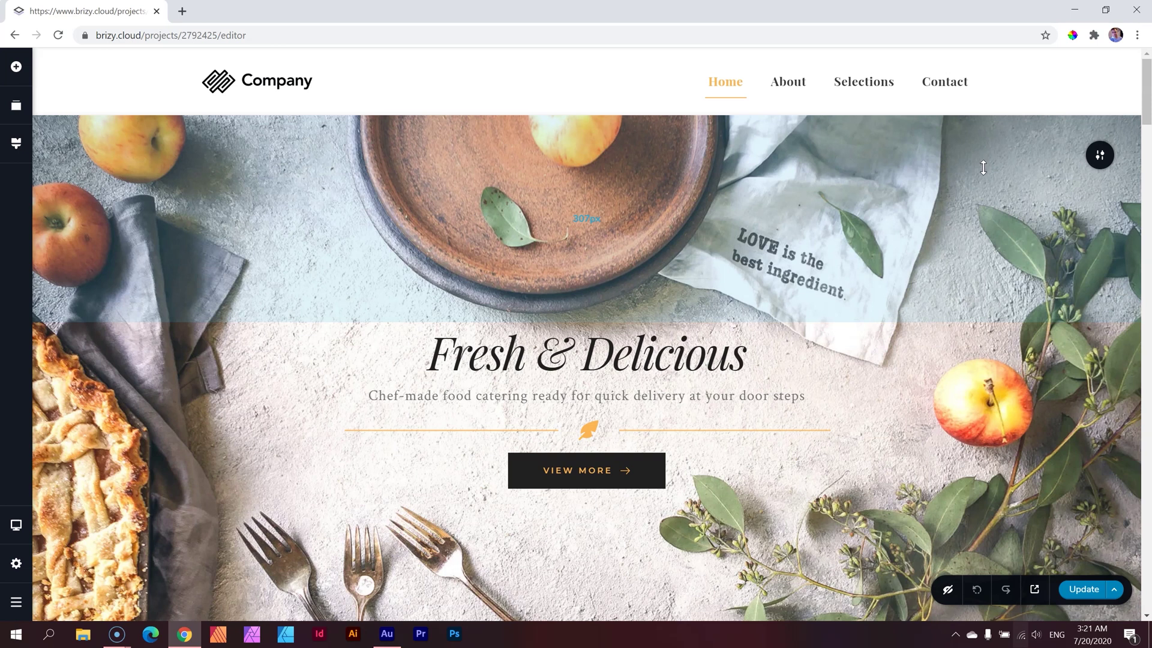
click(989, 137)
Switch on Mega Menu for the Home item to create its dark dropdown panel
click(733, 90)
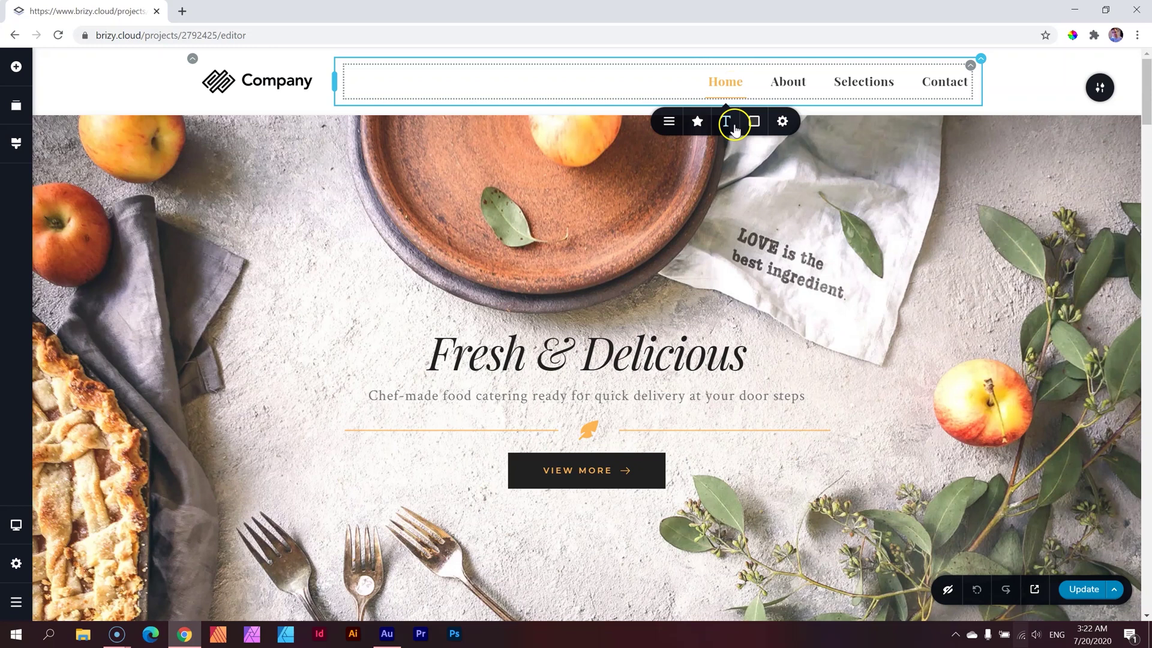
click(671, 129)
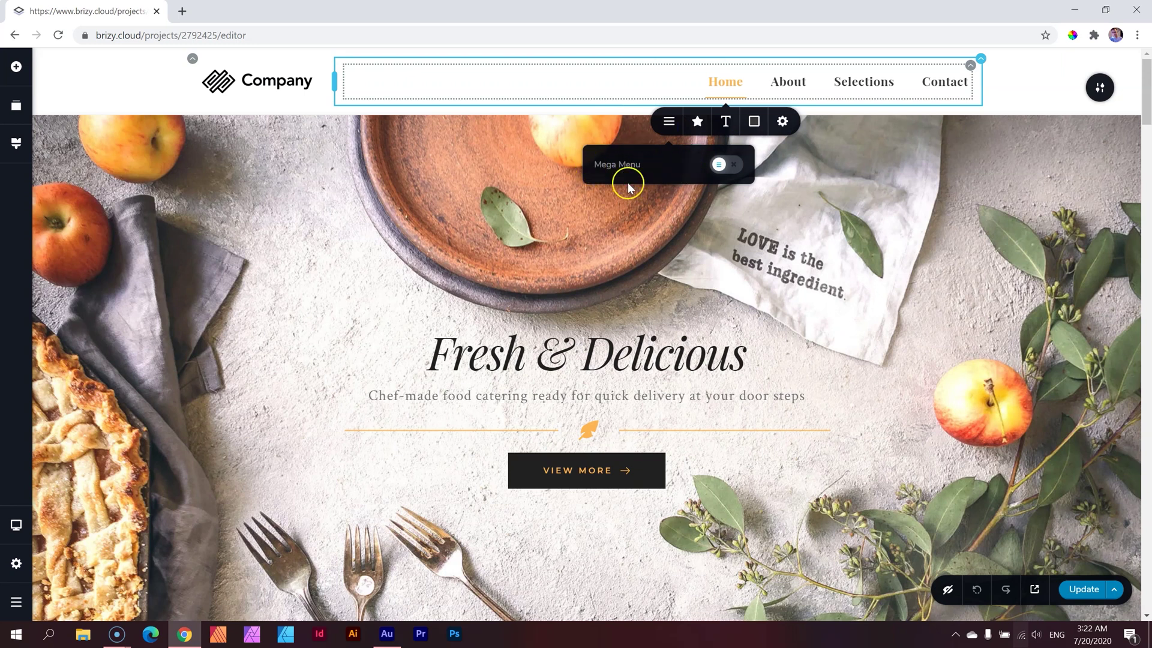
click(731, 166)
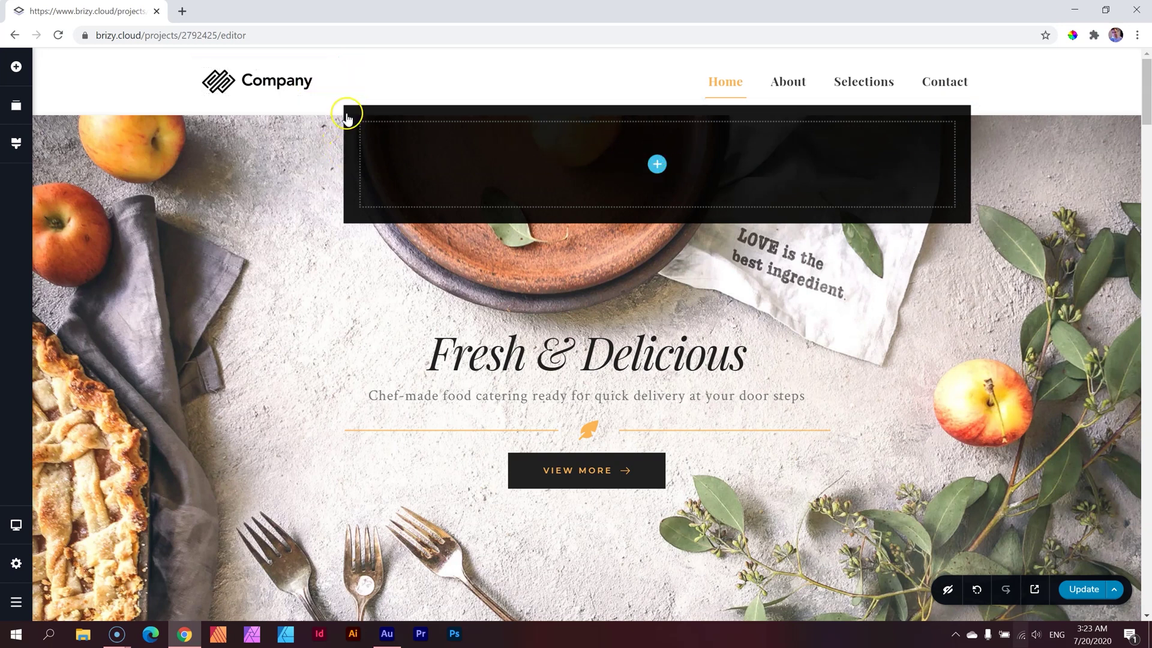
Drop a Column element into the Home mega menu panel and add a third column
click(10, 65)
scroll(72, 270, down, 4)
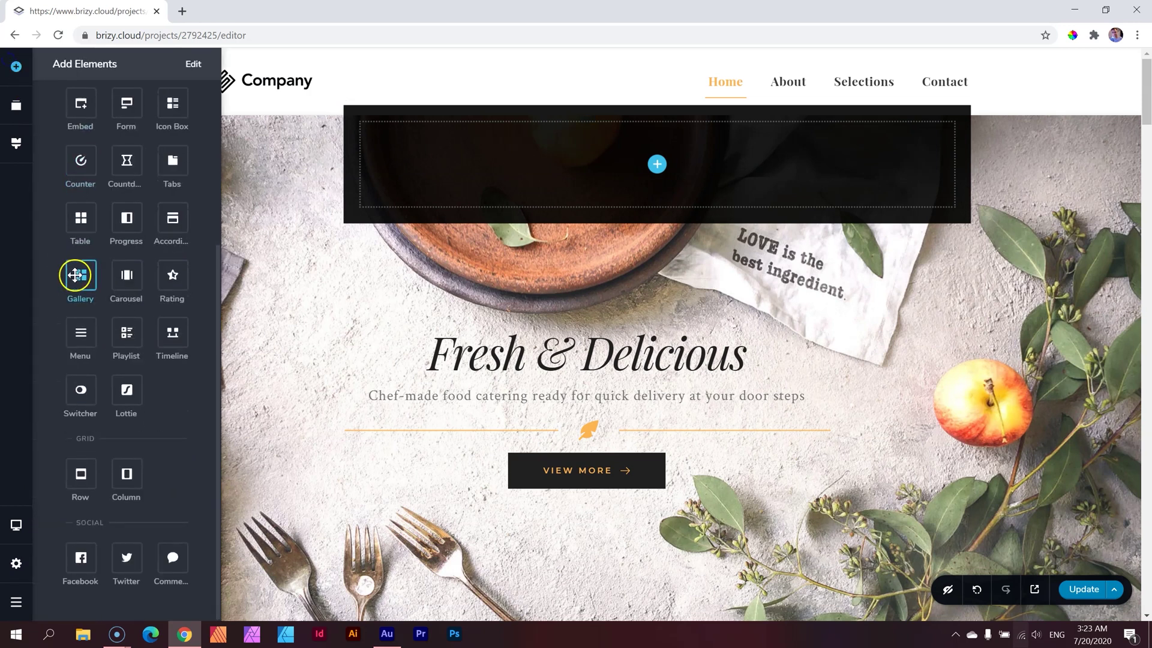
drag(120, 471, 664, 164)
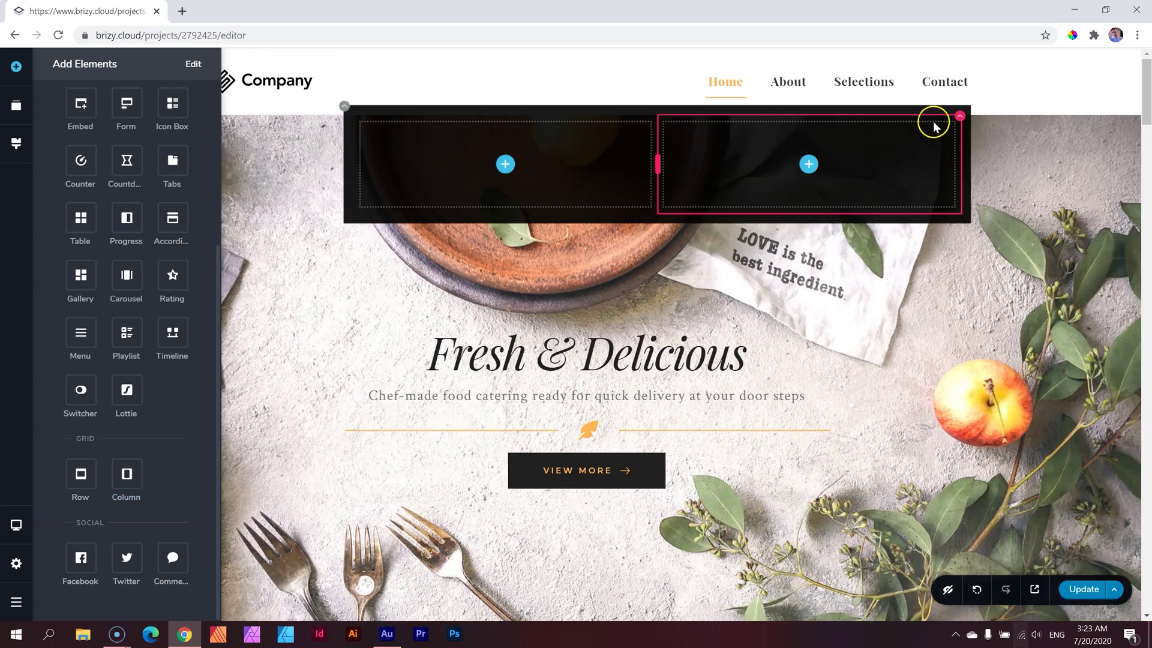
click(962, 117)
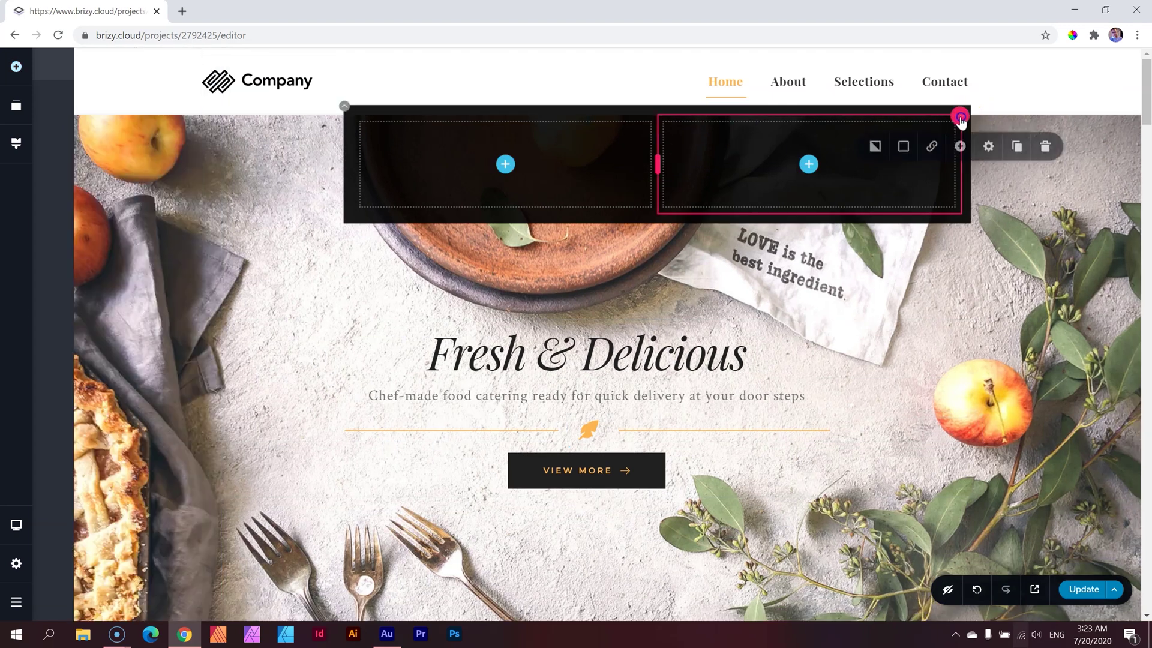
click(960, 148)
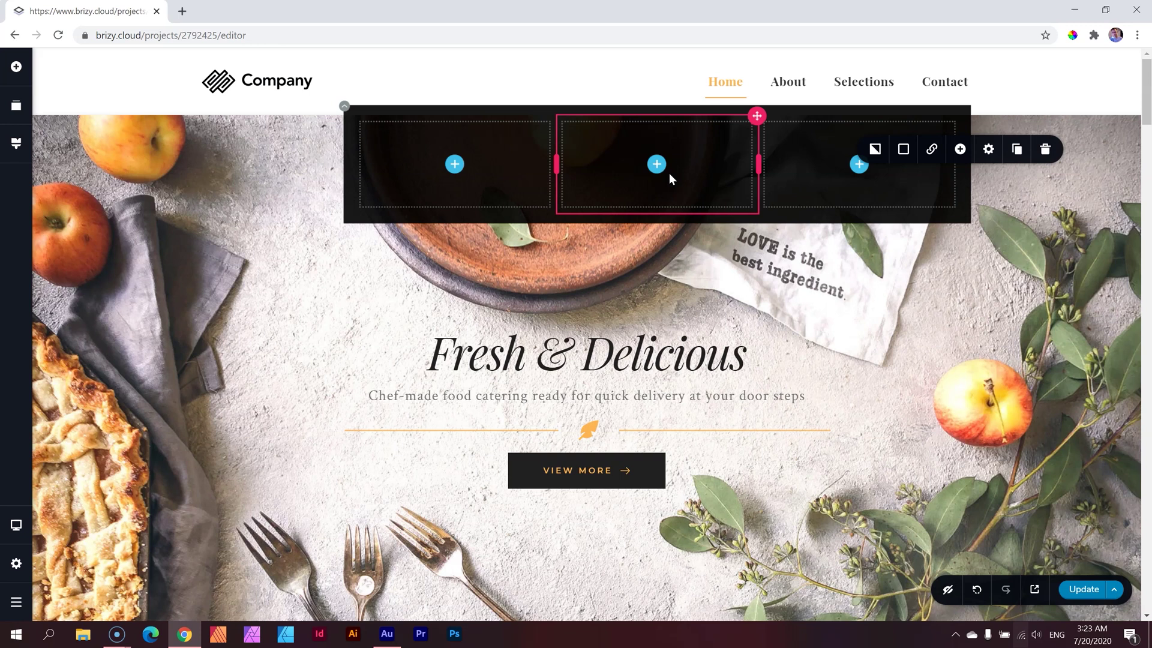
drag(730, 155, 26, 87)
Place a Menu in the first column with #e7e7e7 text and a lighter hover colour
click(18, 67)
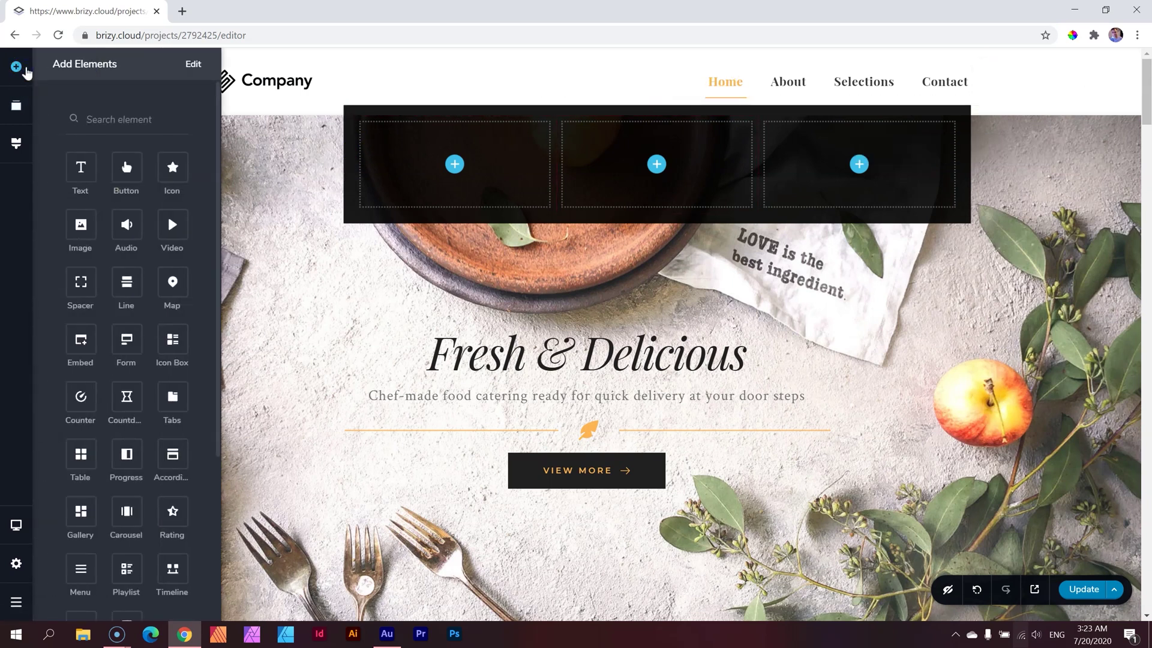
scroll(128, 283, down, 4)
mouse_move(82, 332)
mouse_down()
mouse_move(372, 217)
mouse_move(459, 167)
mouse_up()
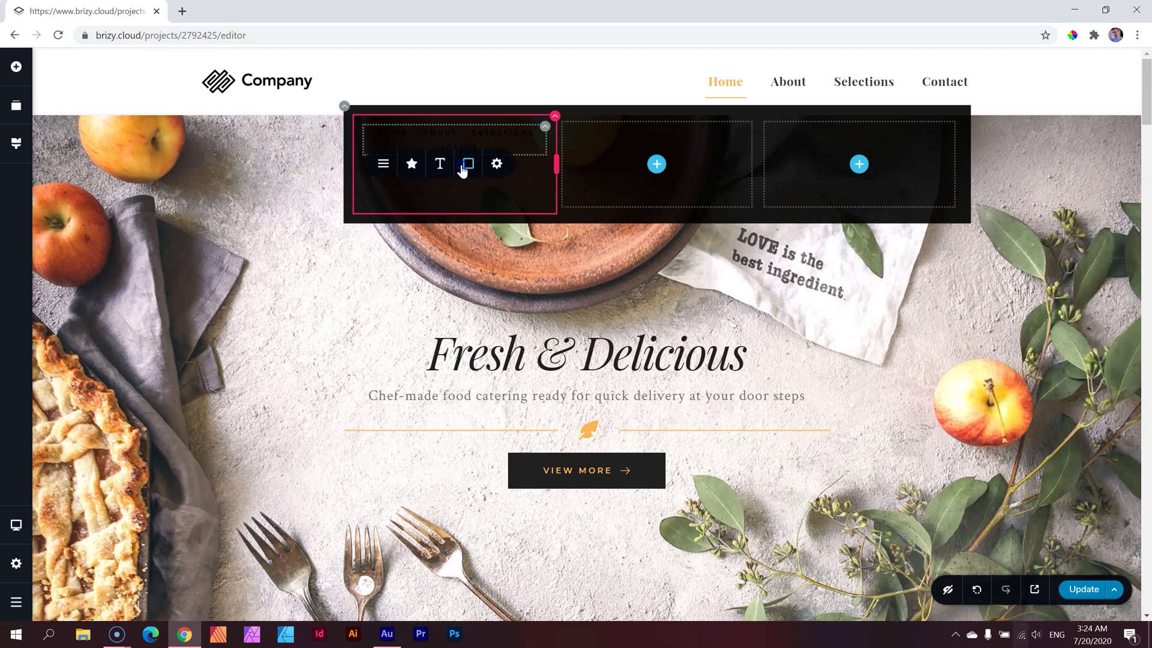
click(463, 168)
click(503, 337)
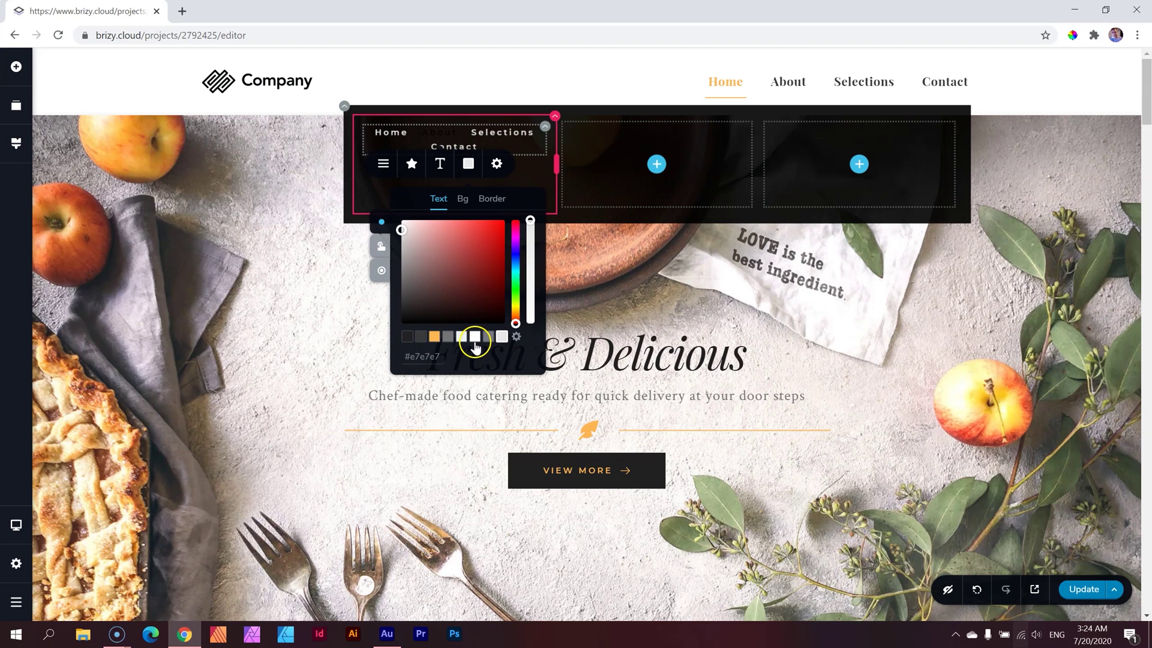
click(380, 246)
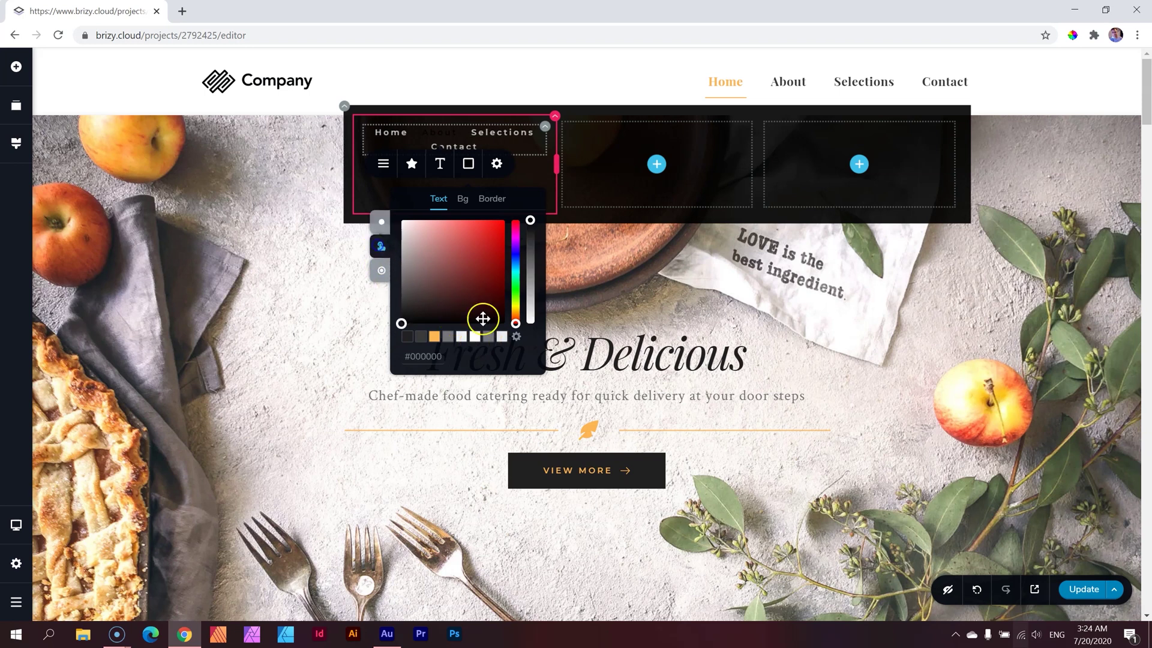
click(502, 337)
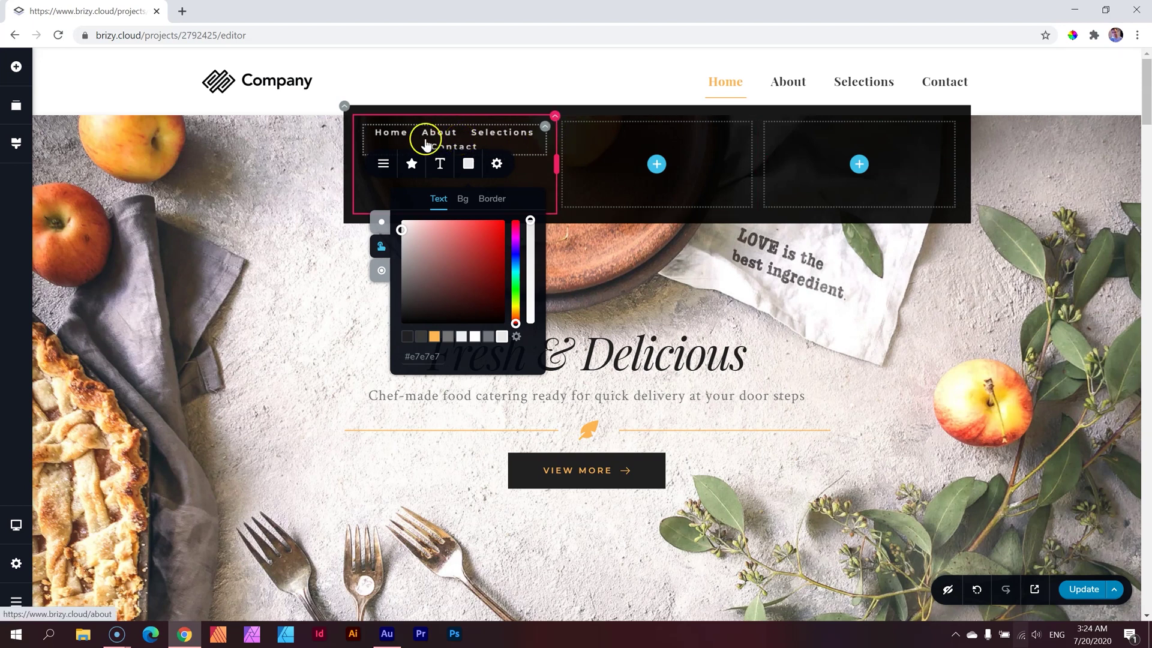
click(386, 168)
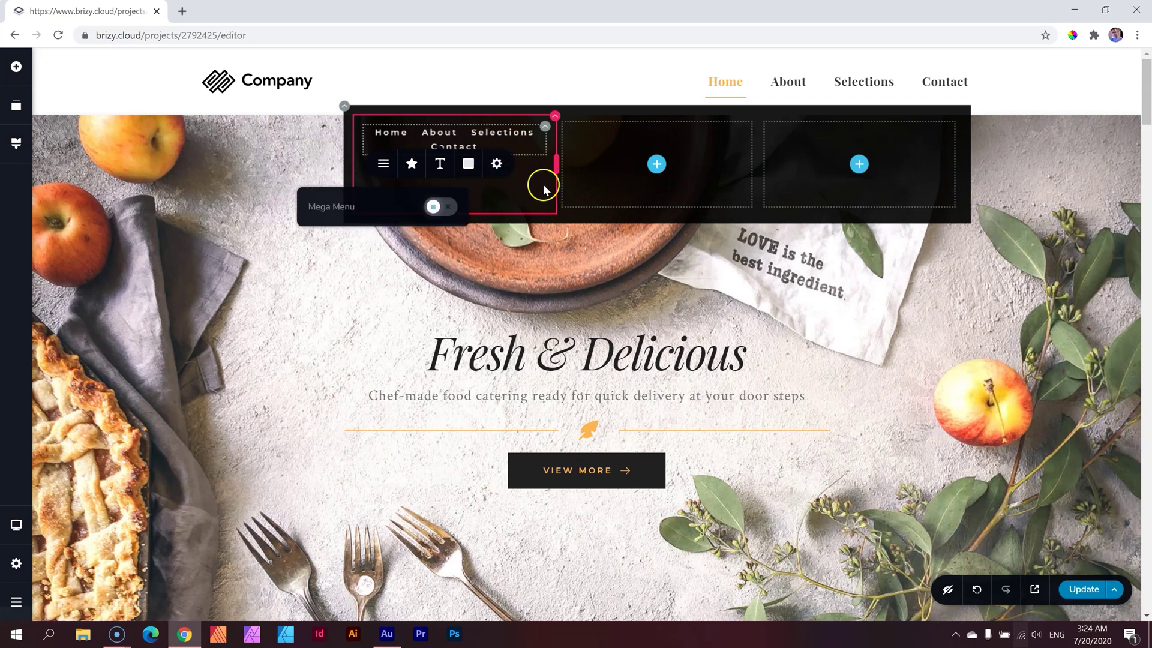
Make the menu vertical and left-aligned, and narrow its column to 22%
click(544, 131)
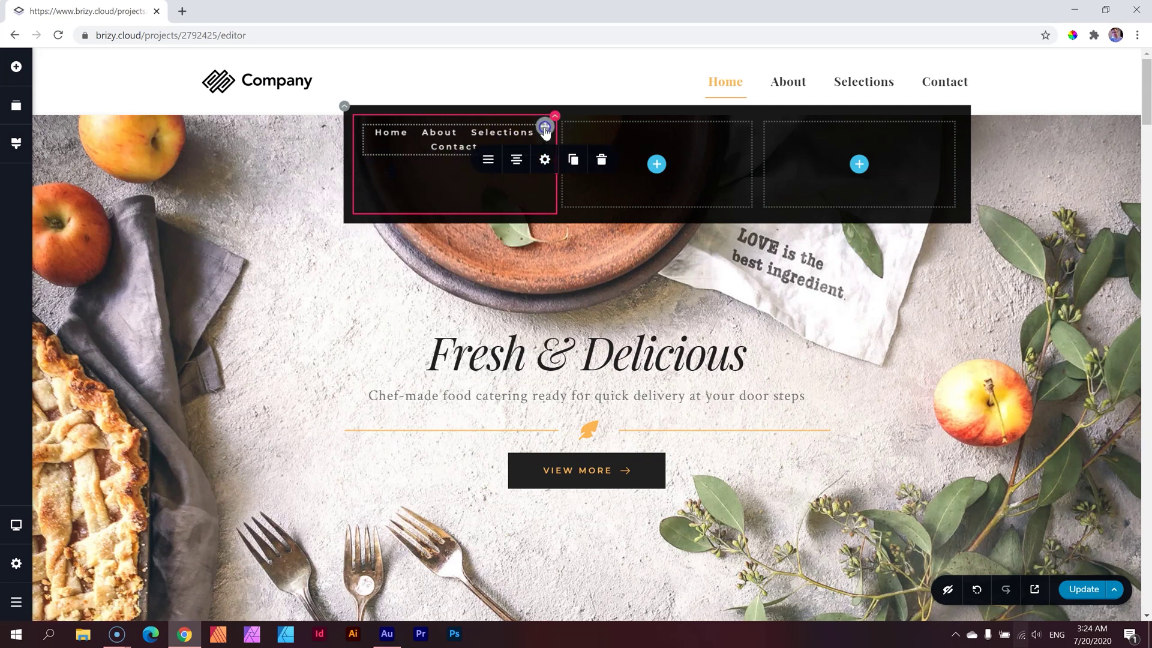
click(486, 168)
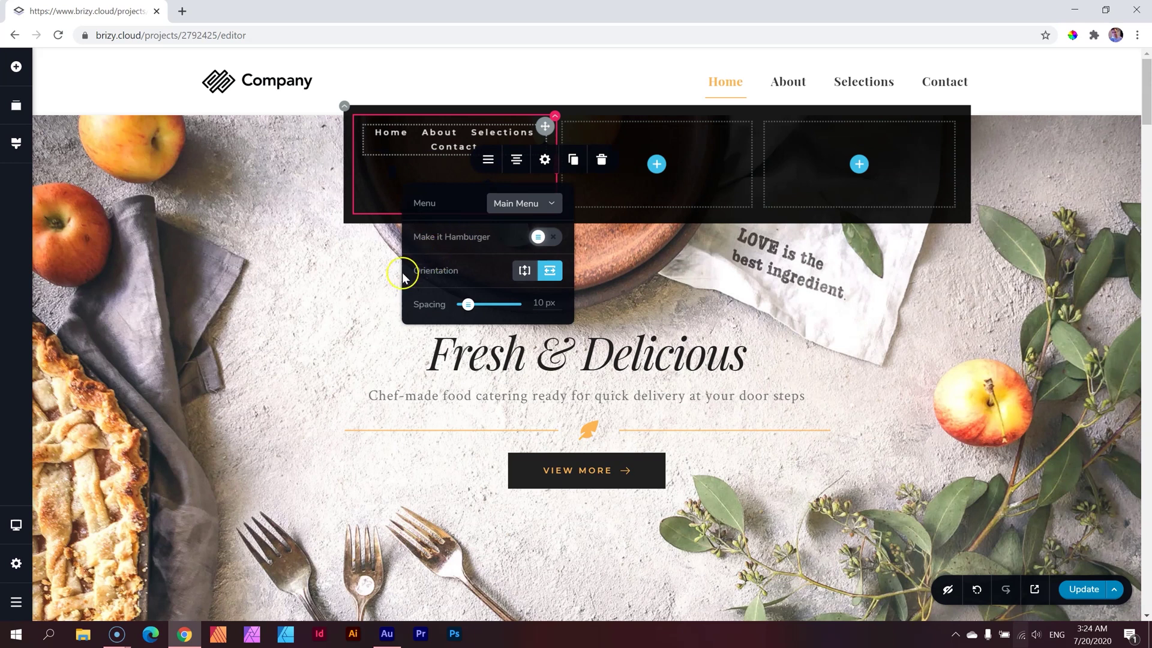
click(525, 274)
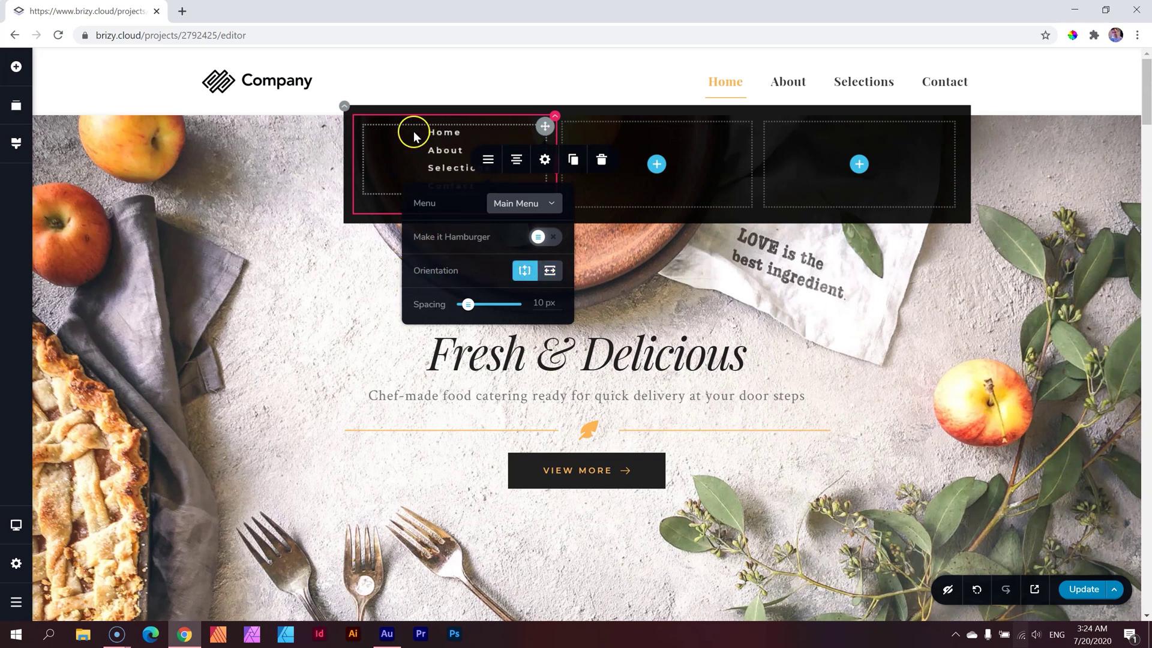
click(518, 161)
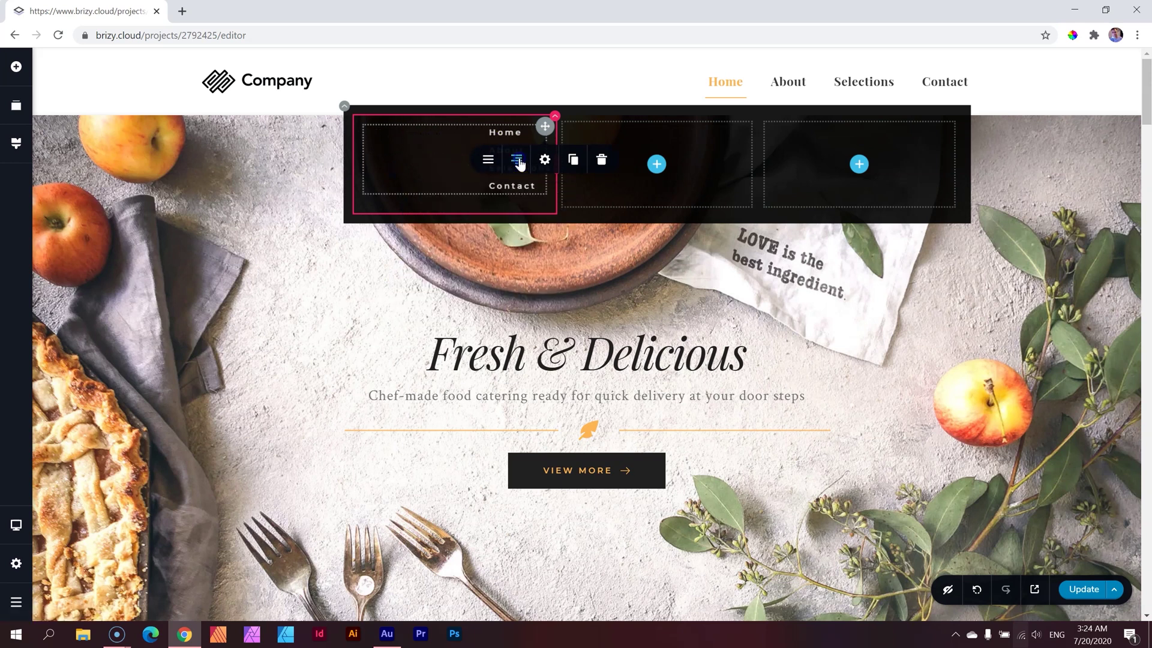
click(518, 161)
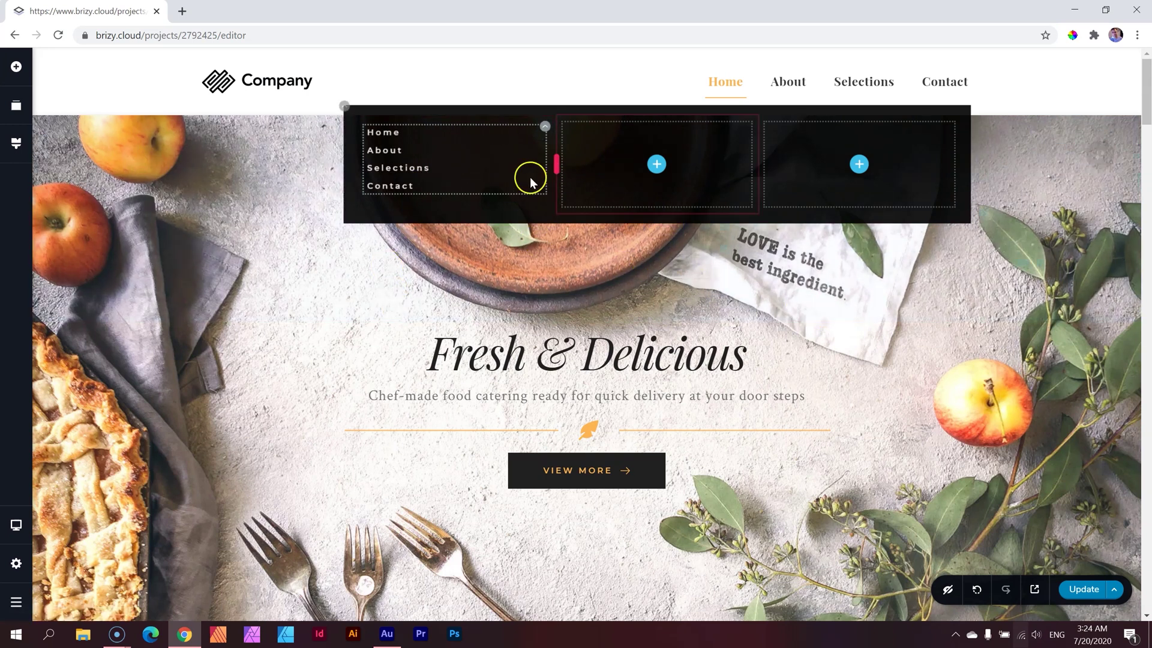
drag(552, 169, 458, 172)
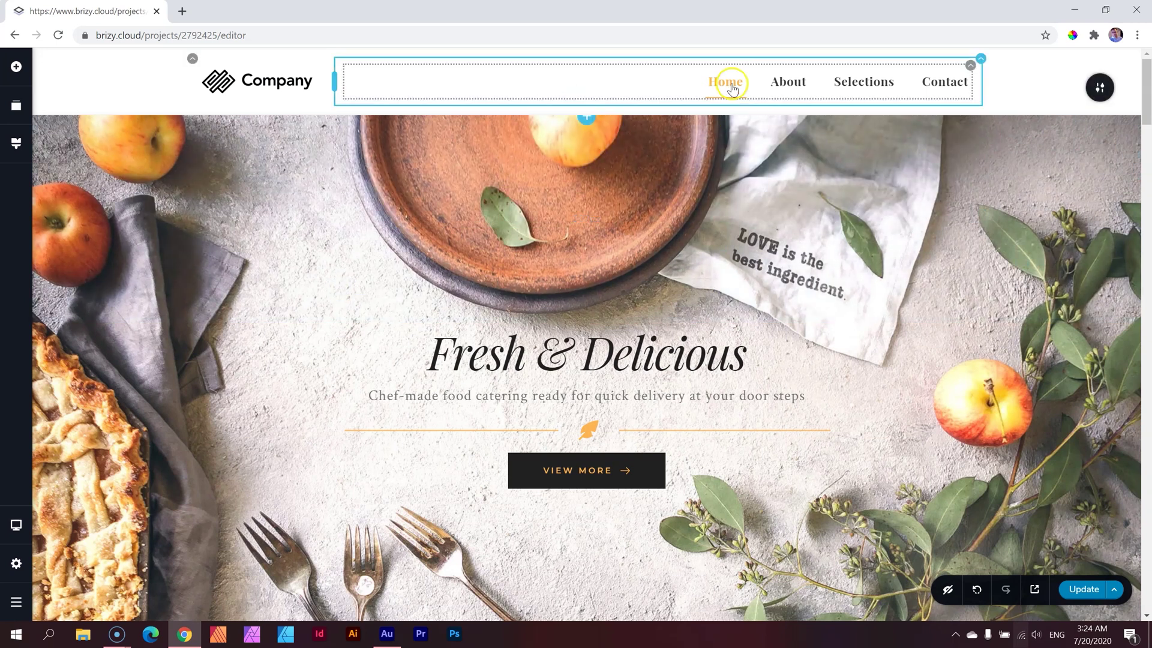
mouse_move(727, 84)
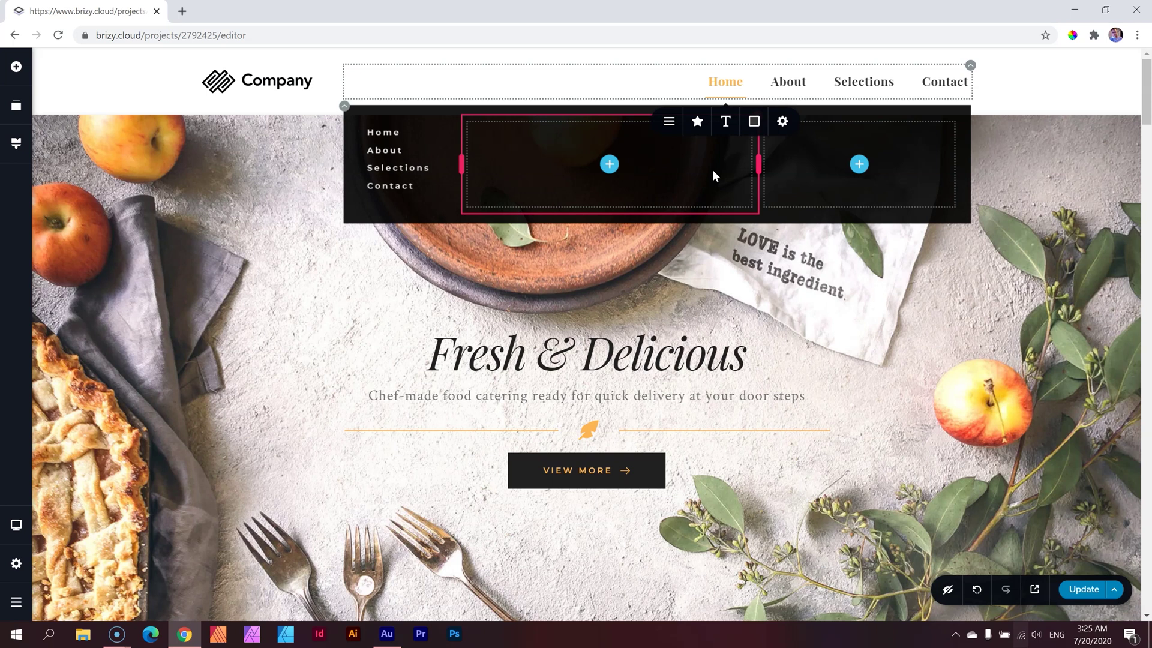
click(430, 142)
Drop an Icon Box into the Home mega menu's middle column and close the elements list
click(16, 67)
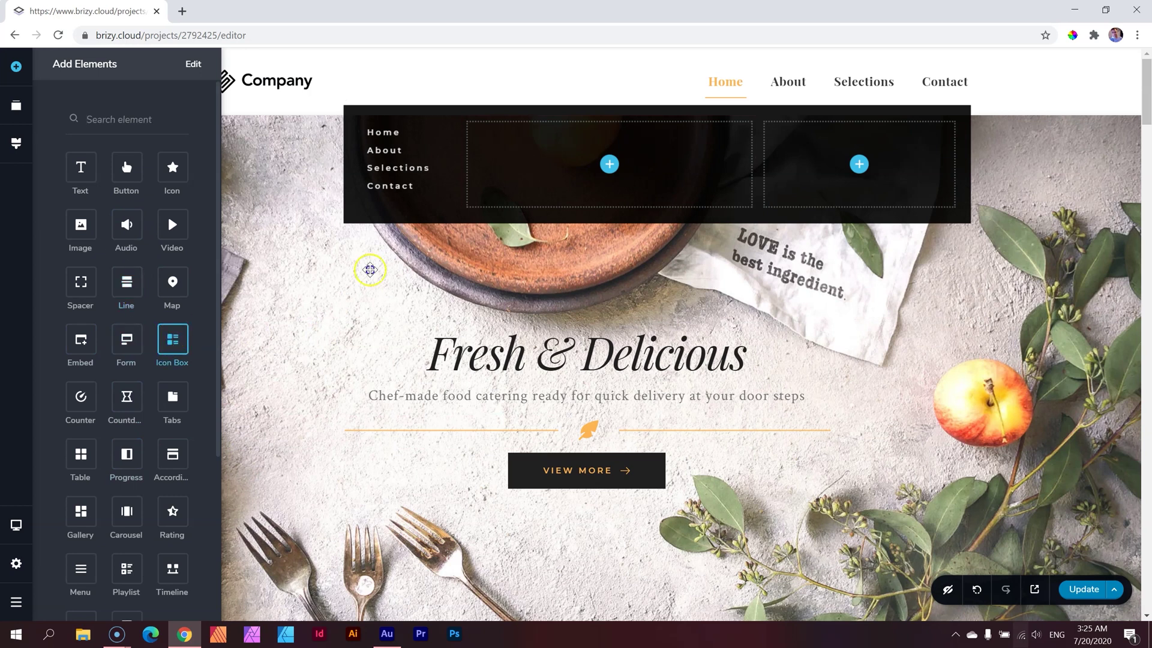
drag(371, 270, 613, 169)
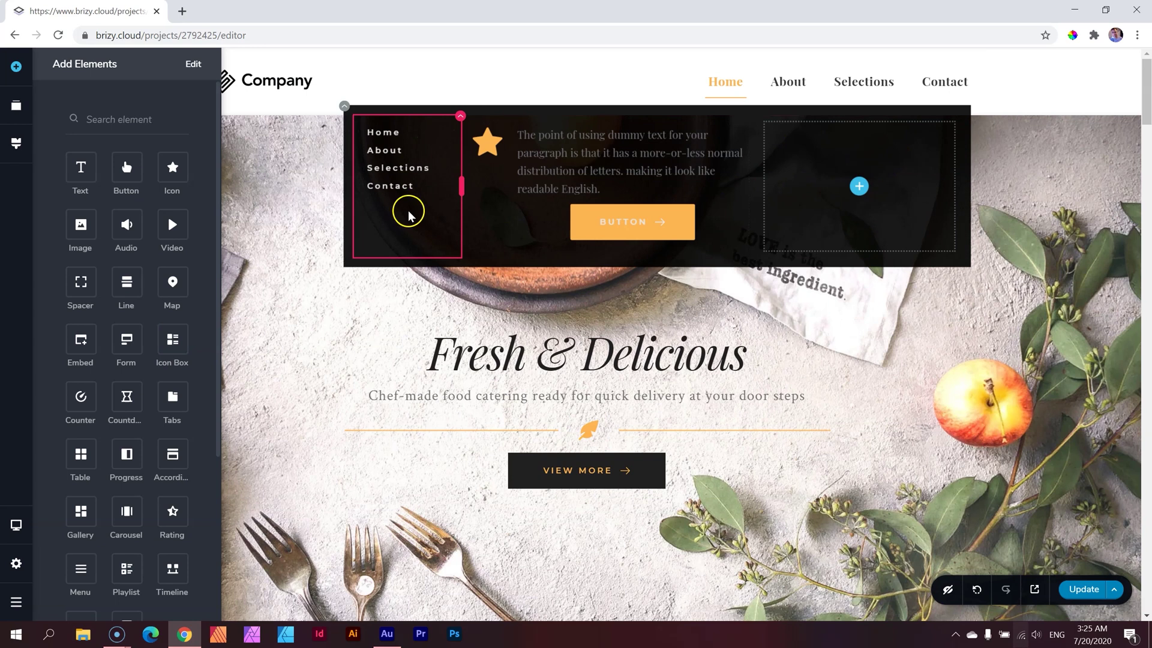
click(630, 288)
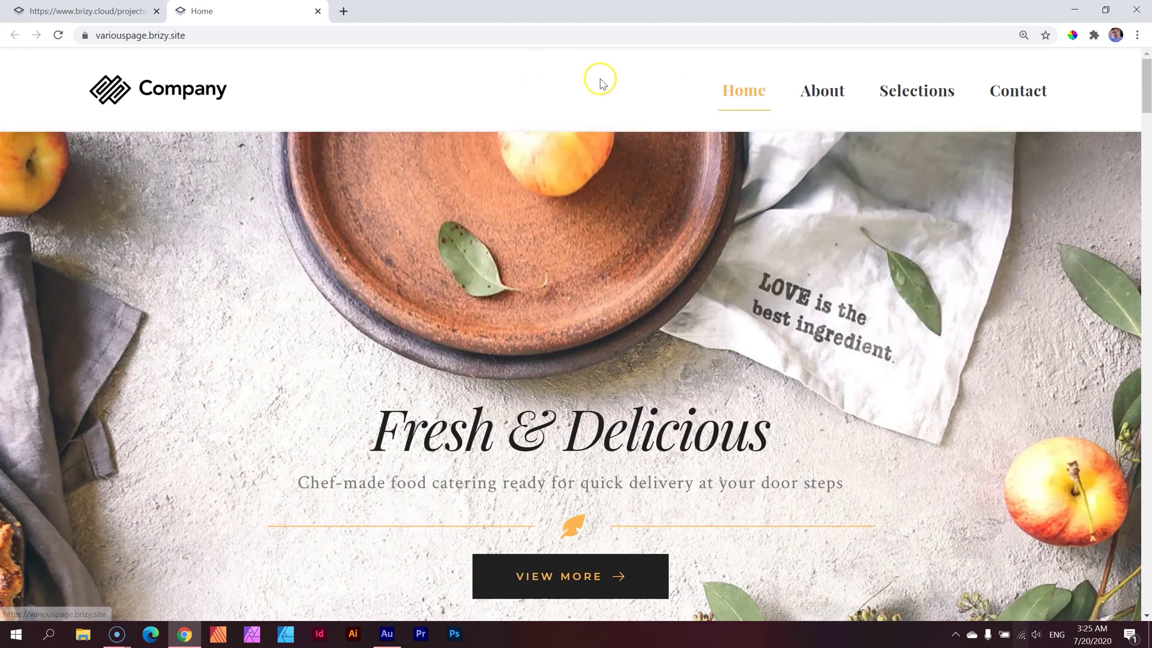
click(735, 96)
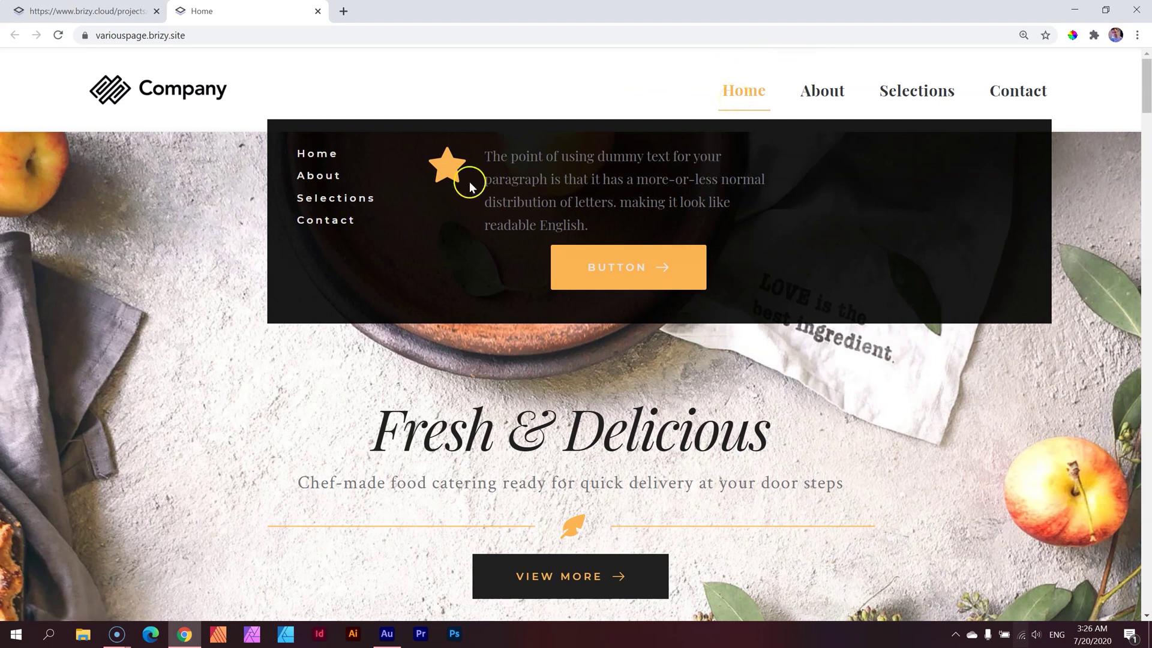
click(317, 153)
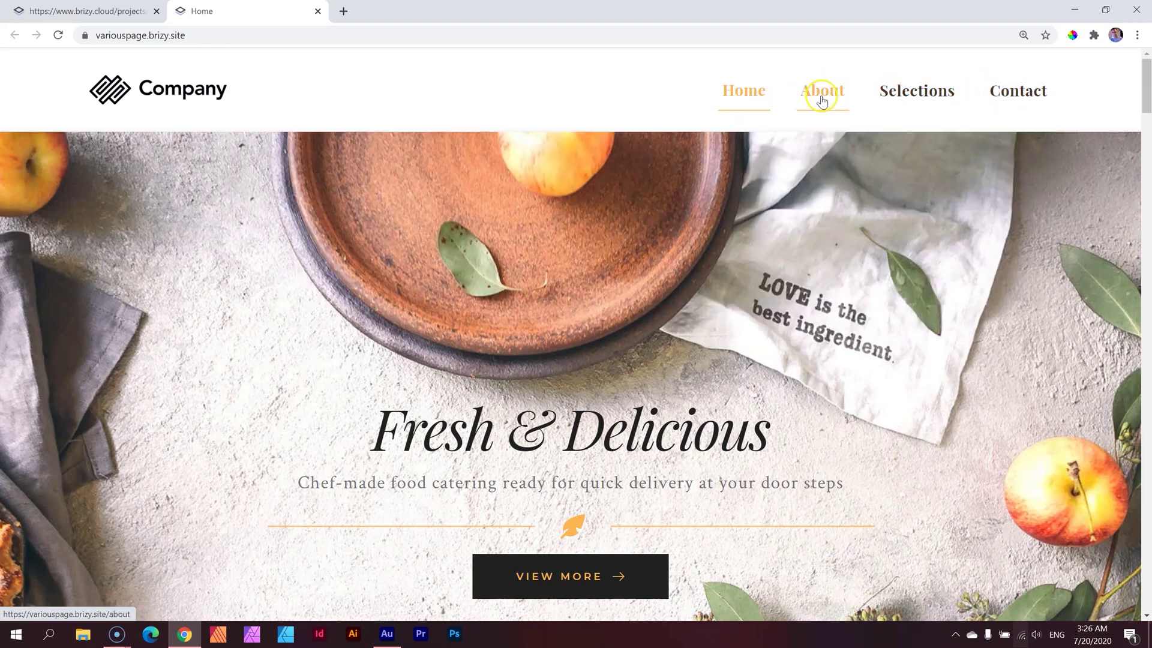
mouse_move(741, 97)
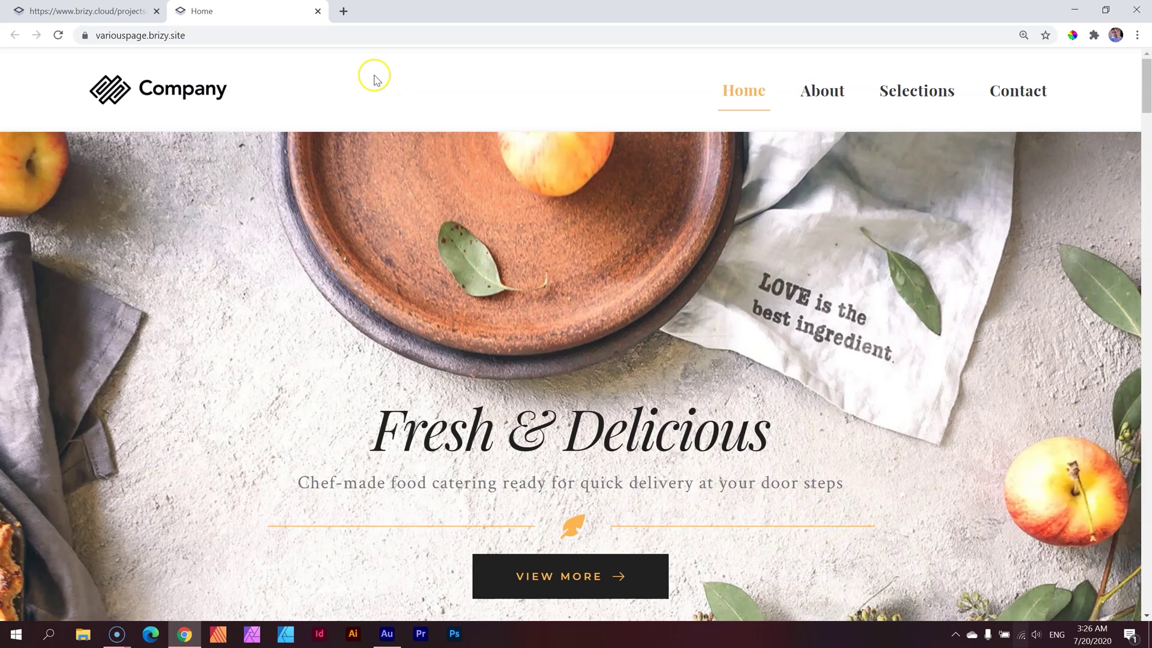
Return to the editor and enable Mega Menu on the Contact item
click(99, 12)
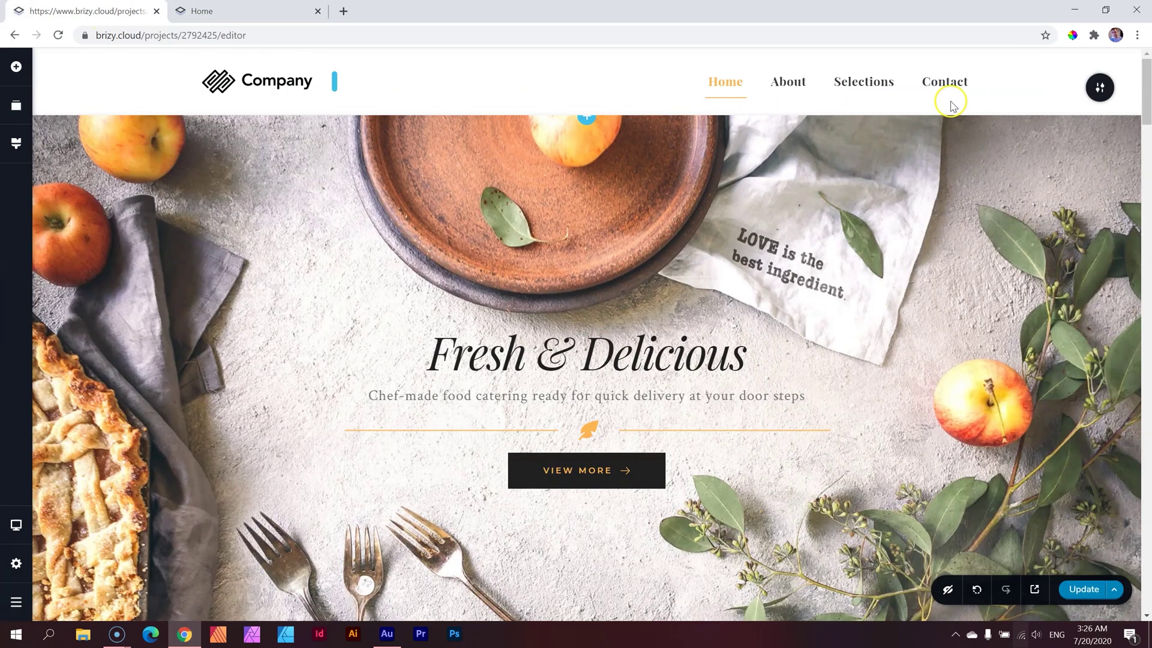
click(951, 89)
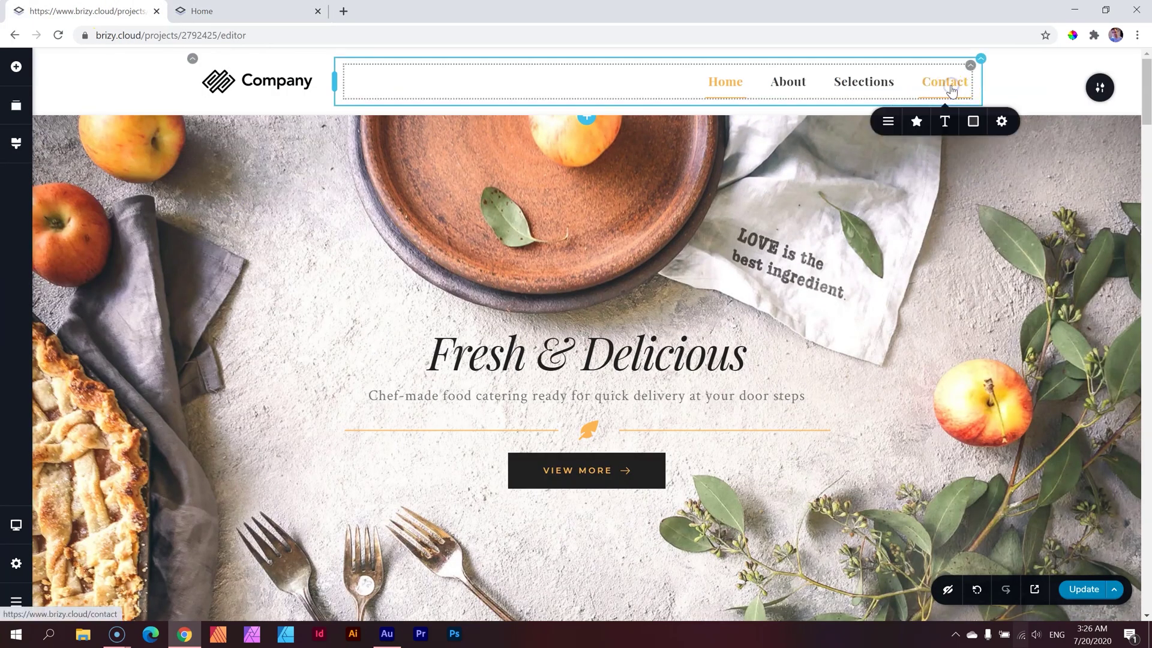
click(888, 123)
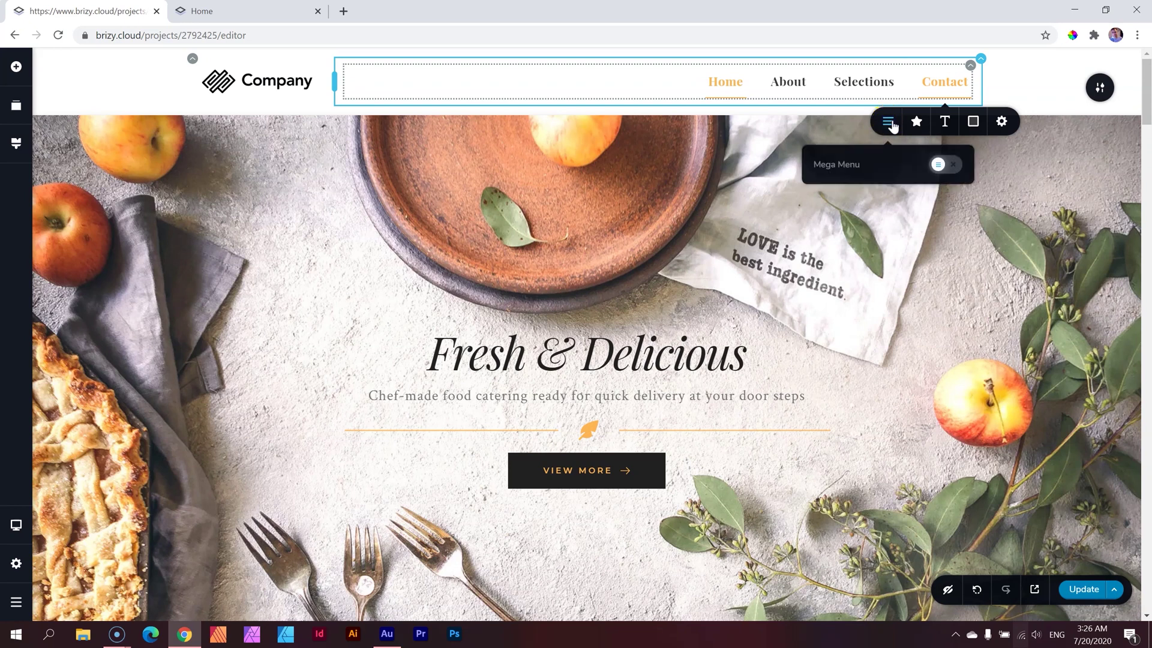
click(895, 130)
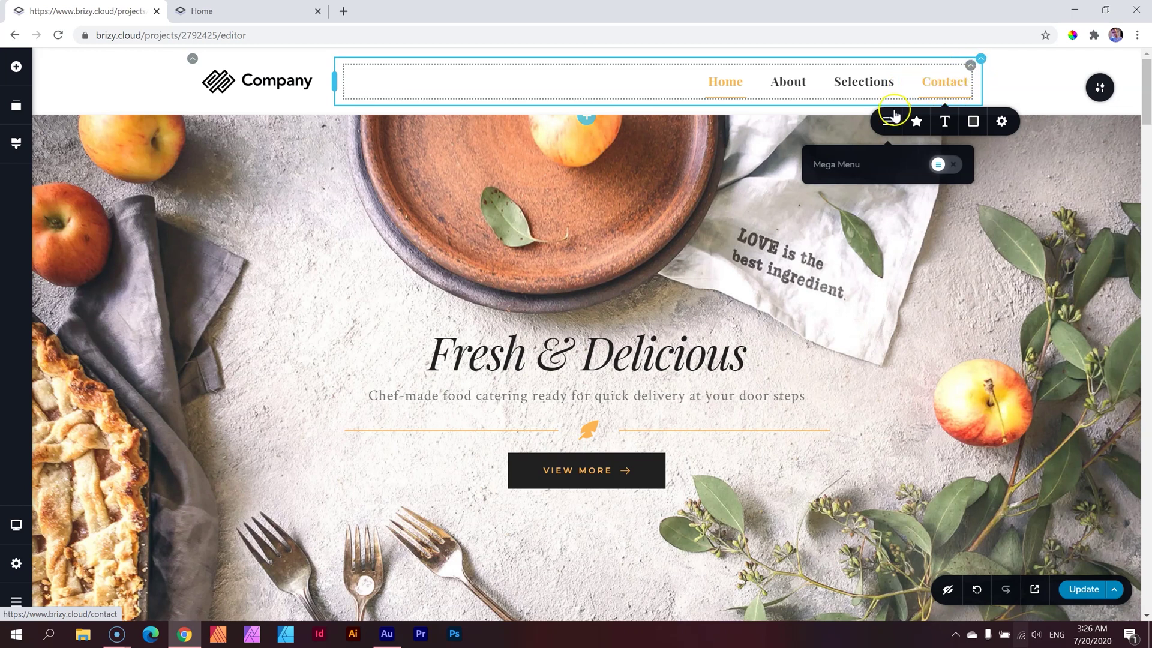
click(941, 166)
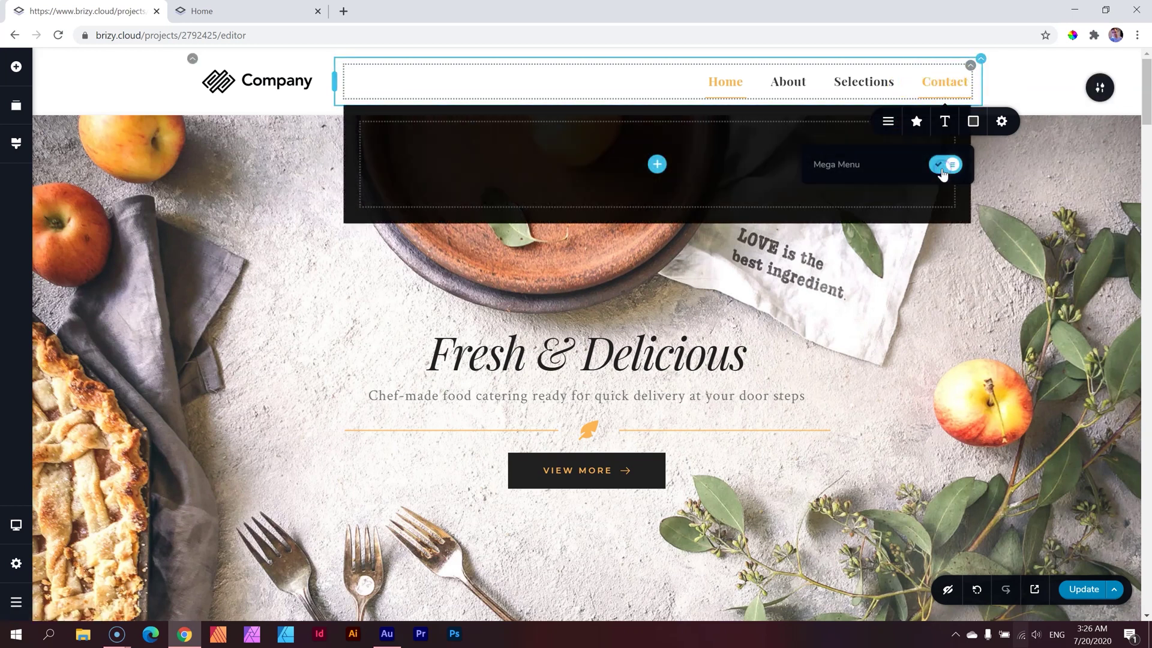
Add a three-column row to the Contact mega menu, with text in a 23%-wide first column
click(655, 164)
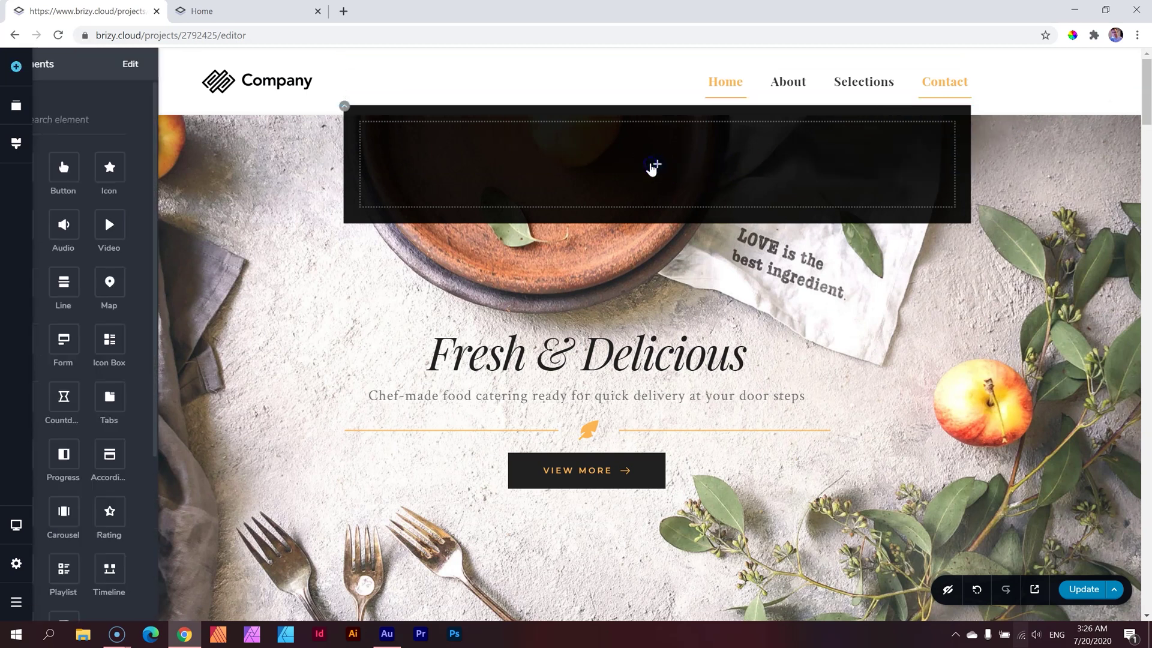
scroll(170, 408, down, 4)
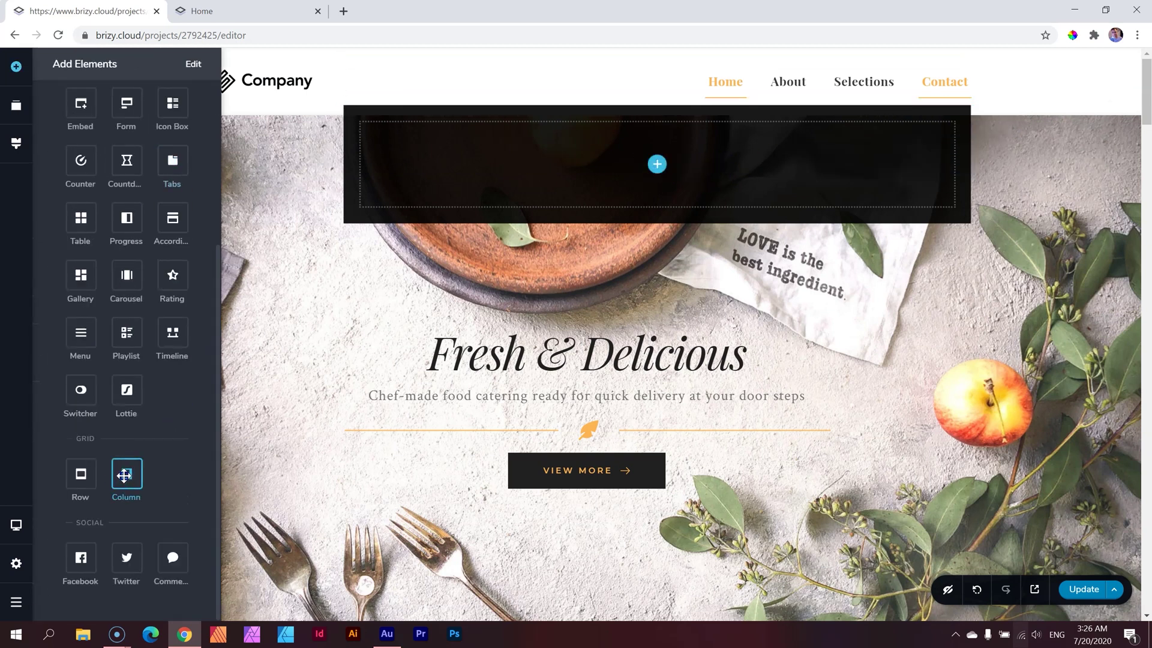
drag(126, 473, 657, 169)
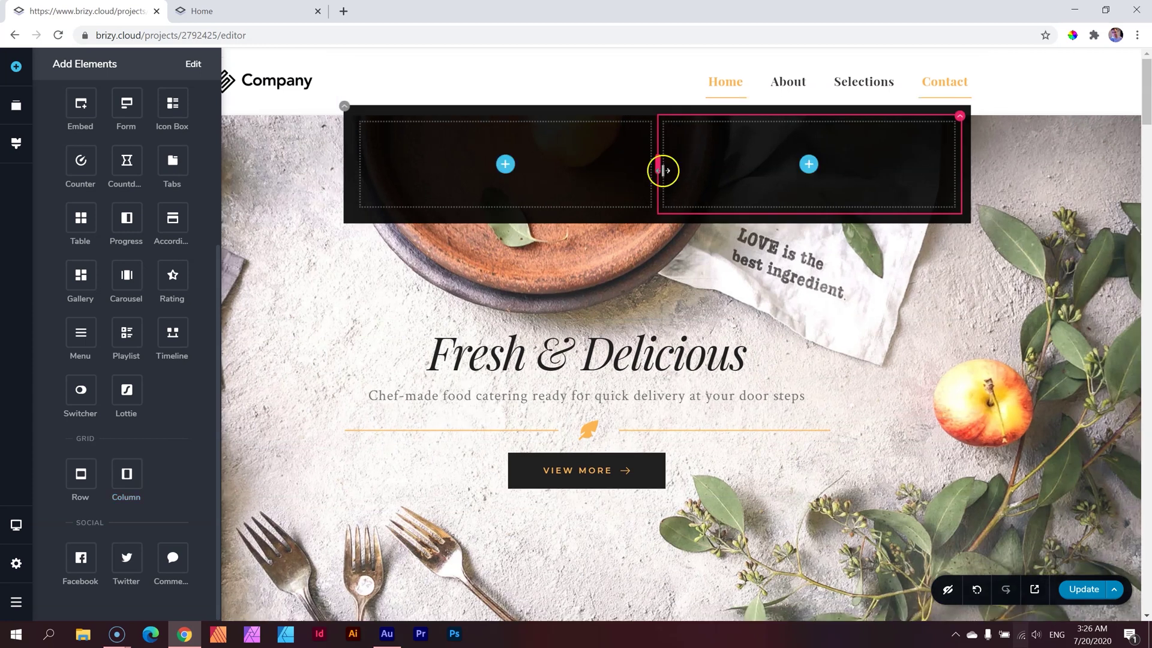
click(960, 116)
click(958, 149)
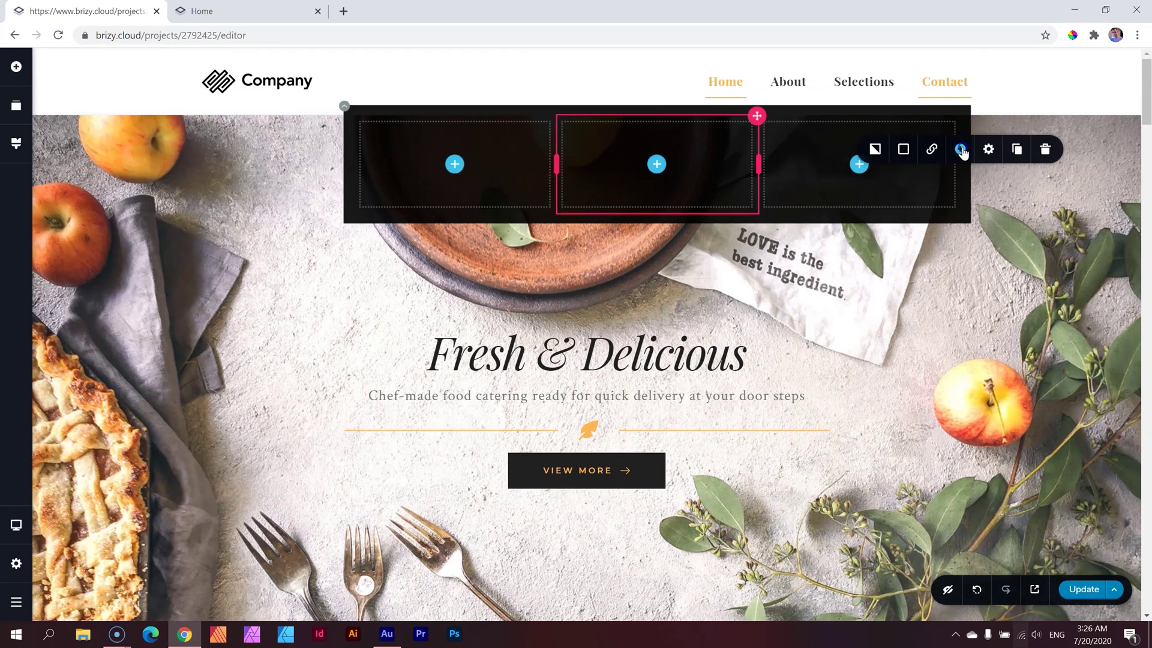
click(16, 67)
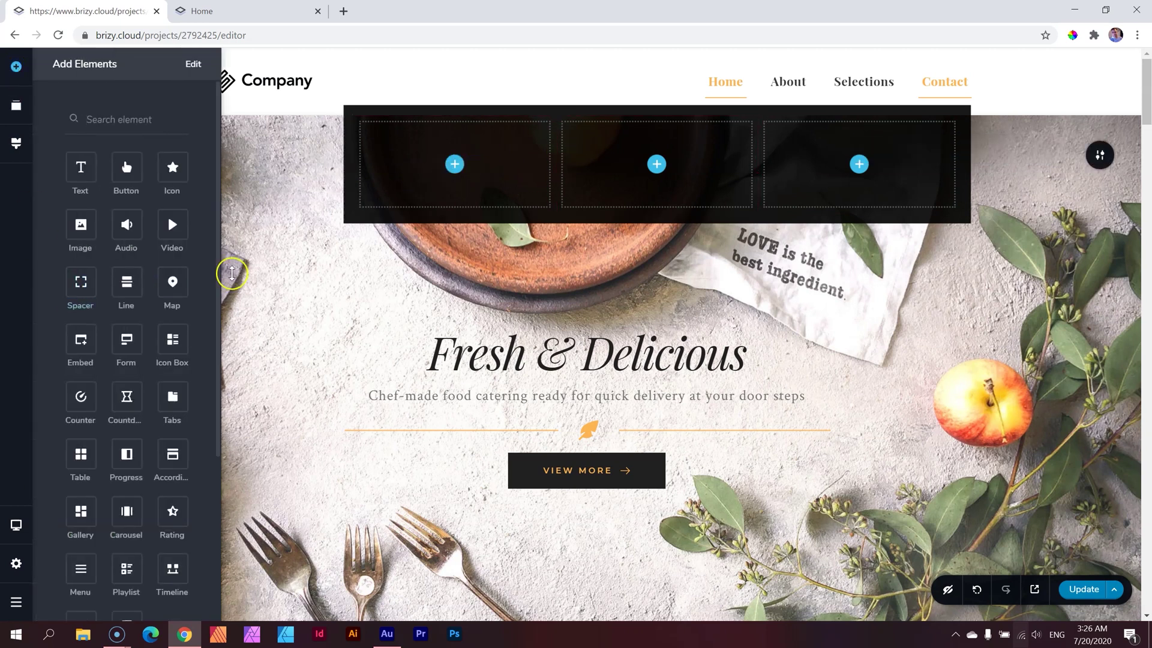
drag(132, 167, 453, 165)
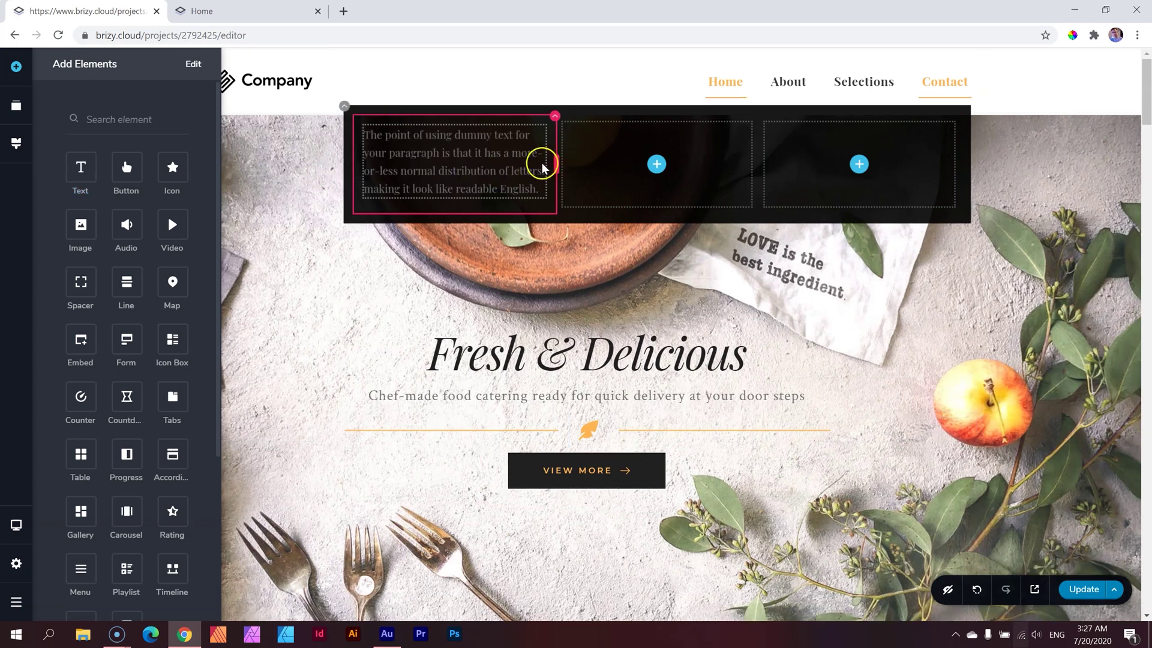
drag(559, 161, 495, 156)
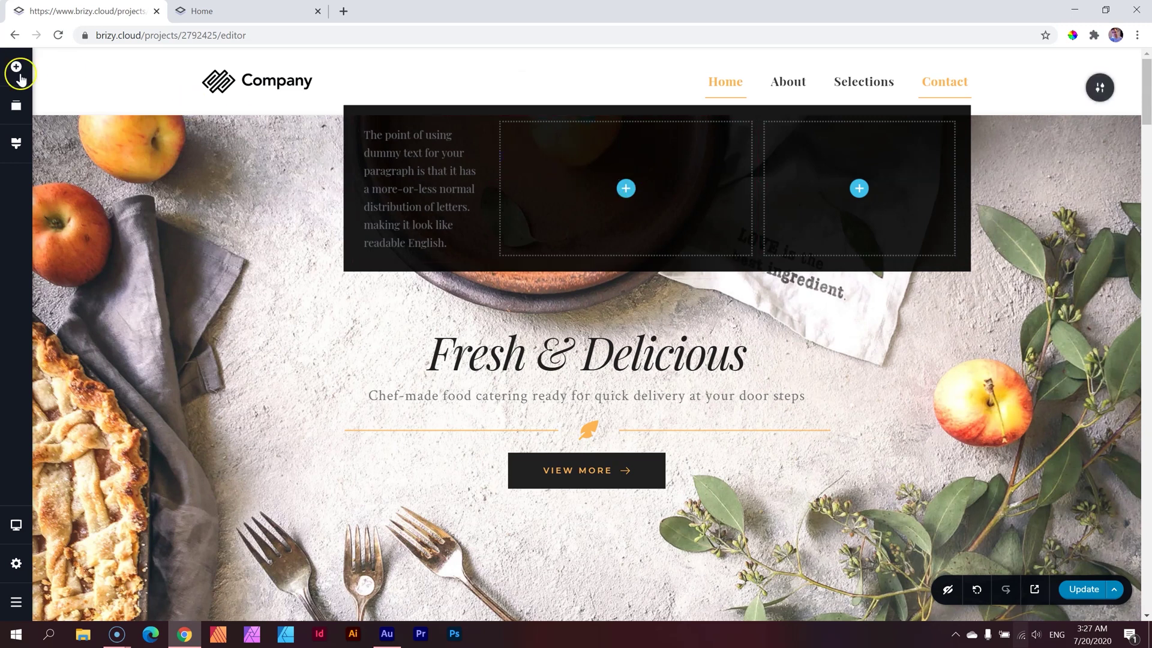
Place a Map in the middle column and shorten it to a compact height
click(21, 80)
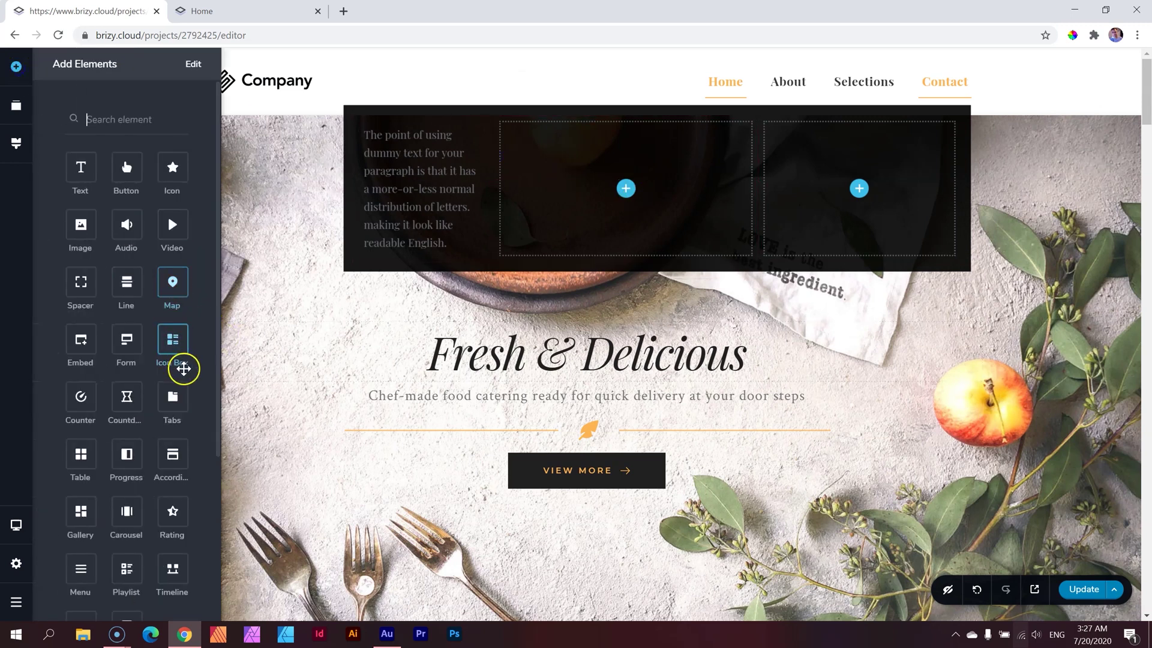
drag(172, 283, 769, 193)
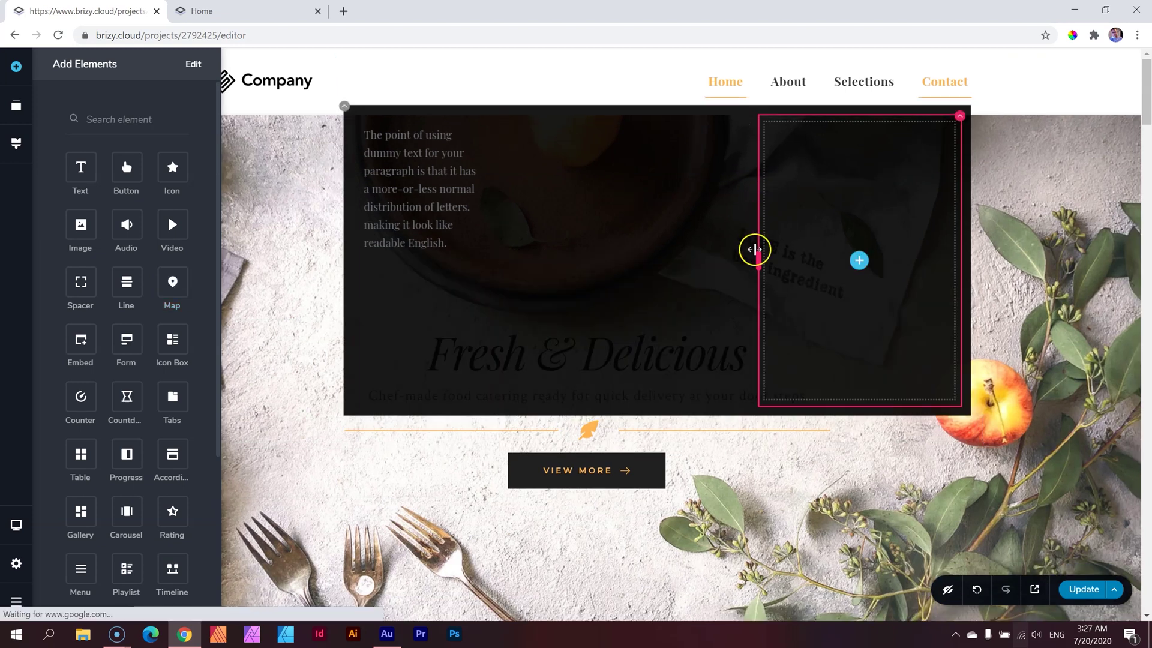
drag(743, 255, 712, 255)
click(612, 226)
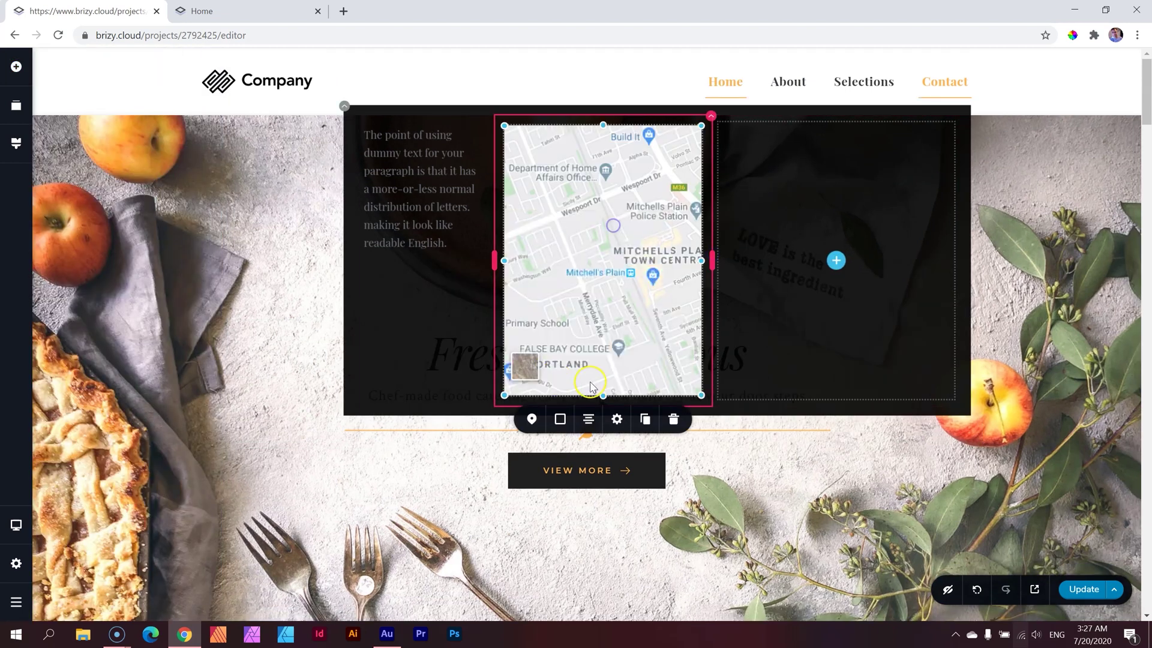
drag(608, 391, 607, 254)
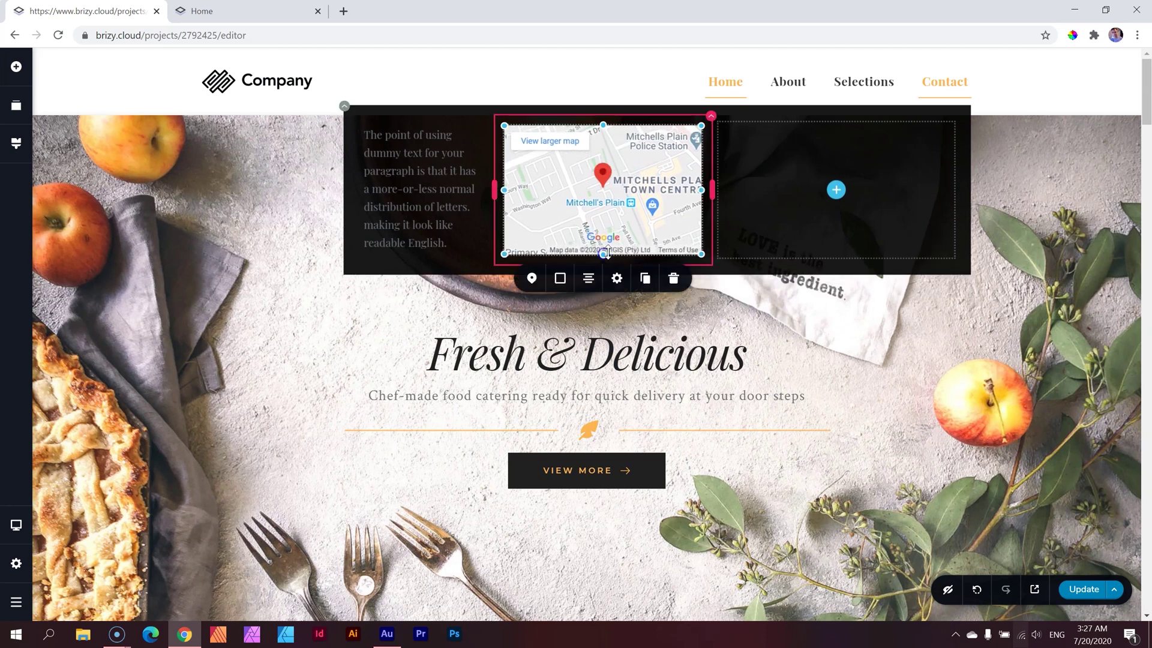
Drop a Form with Email, Select and Paragraph fields into the third column, then close the dropdown
click(17, 66)
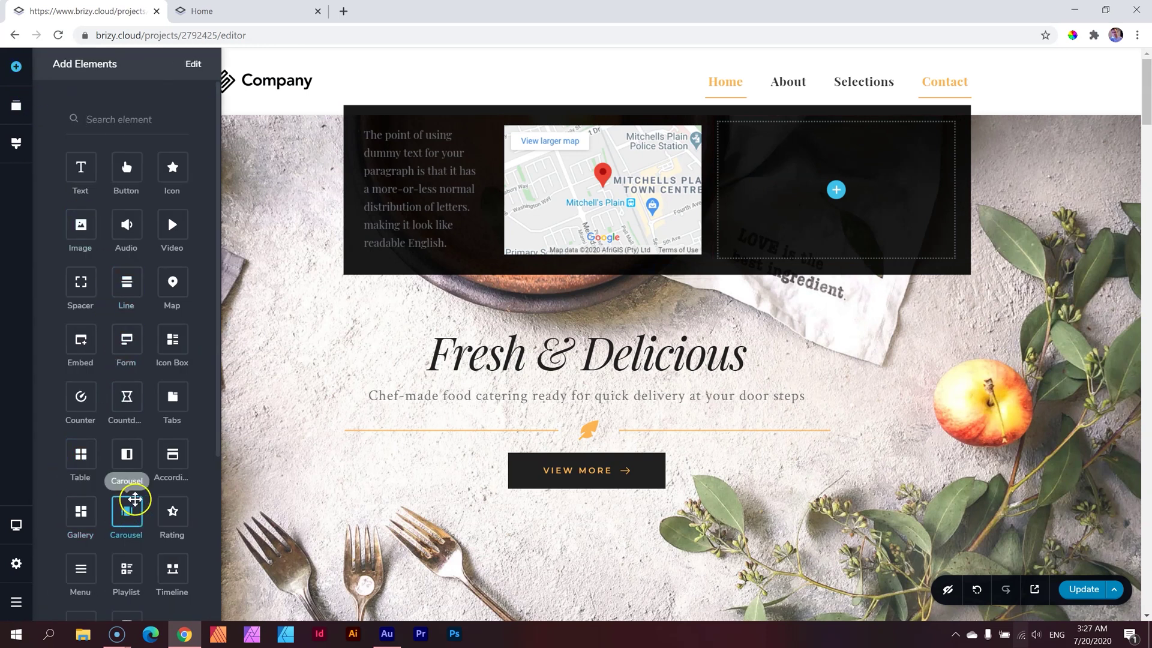
scroll(138, 498, down, 3)
scroll(137, 497, up, 3)
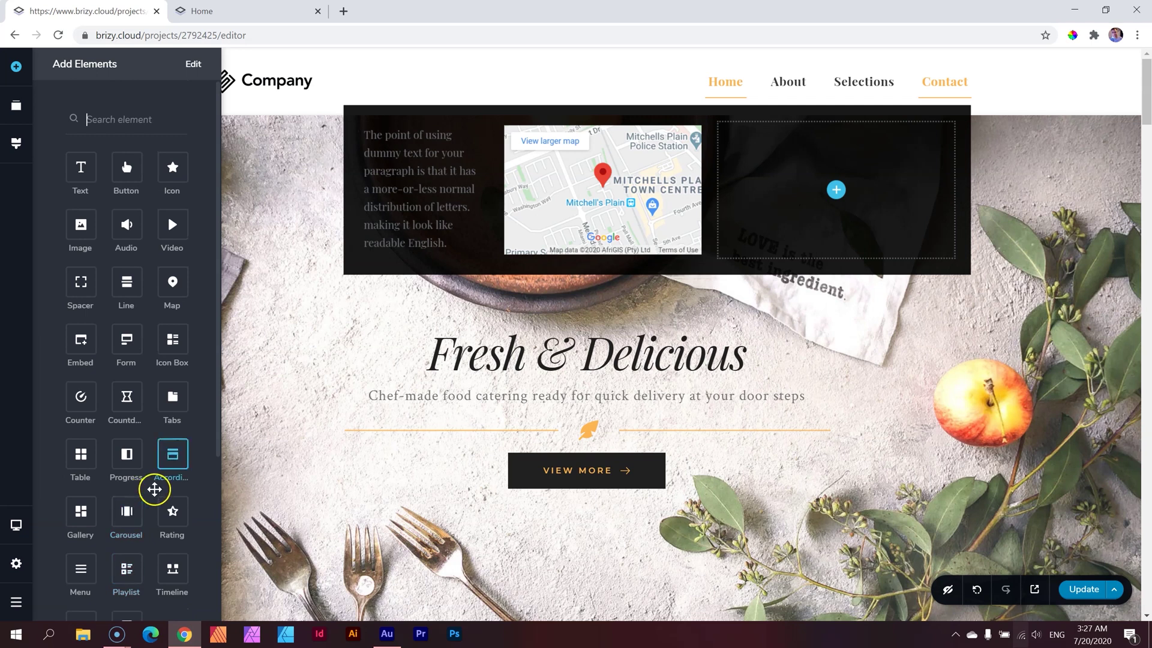
drag(130, 351, 844, 187)
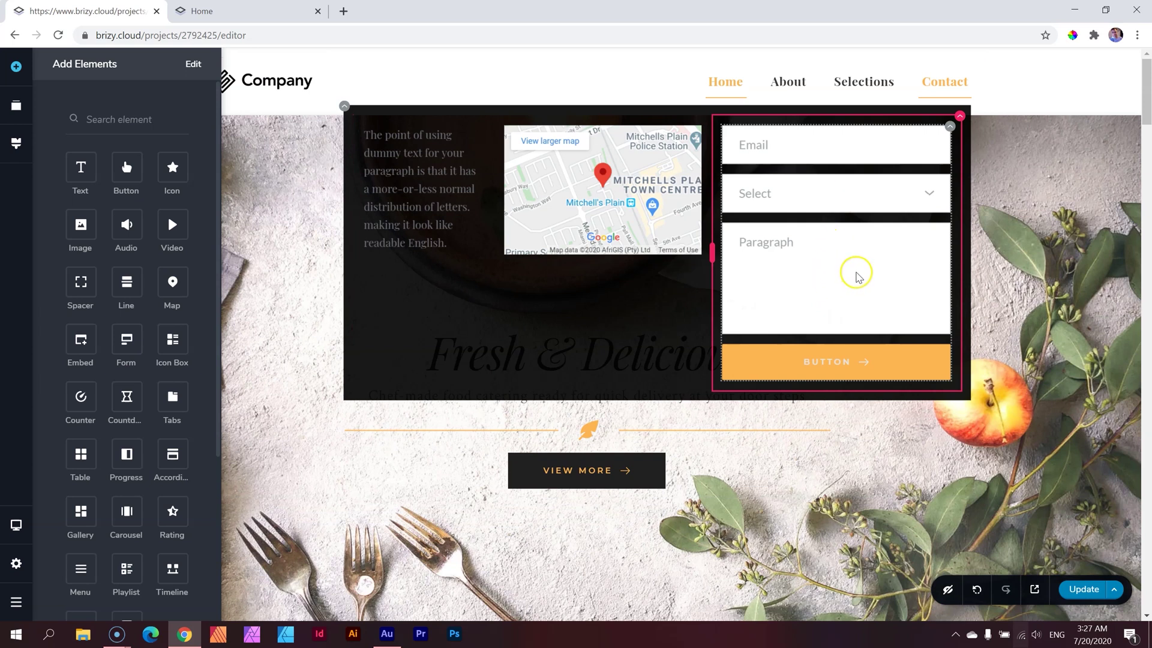
click(888, 89)
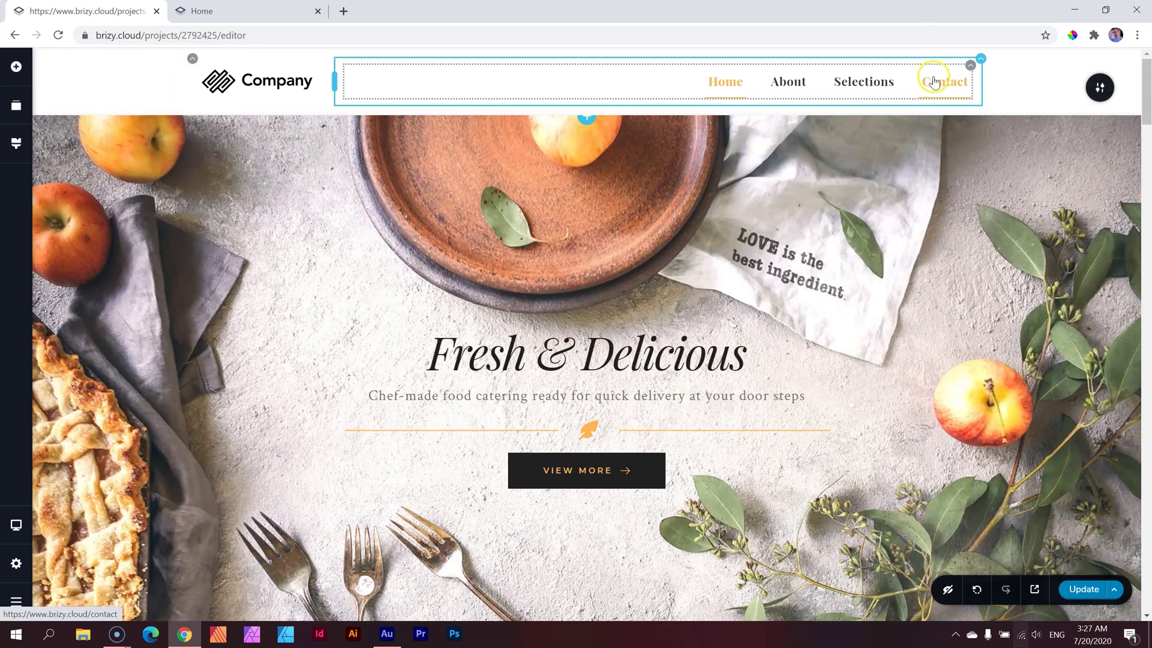
Save the page, reload the live homepage, and check the Contact and Home dropdowns
click(1078, 593)
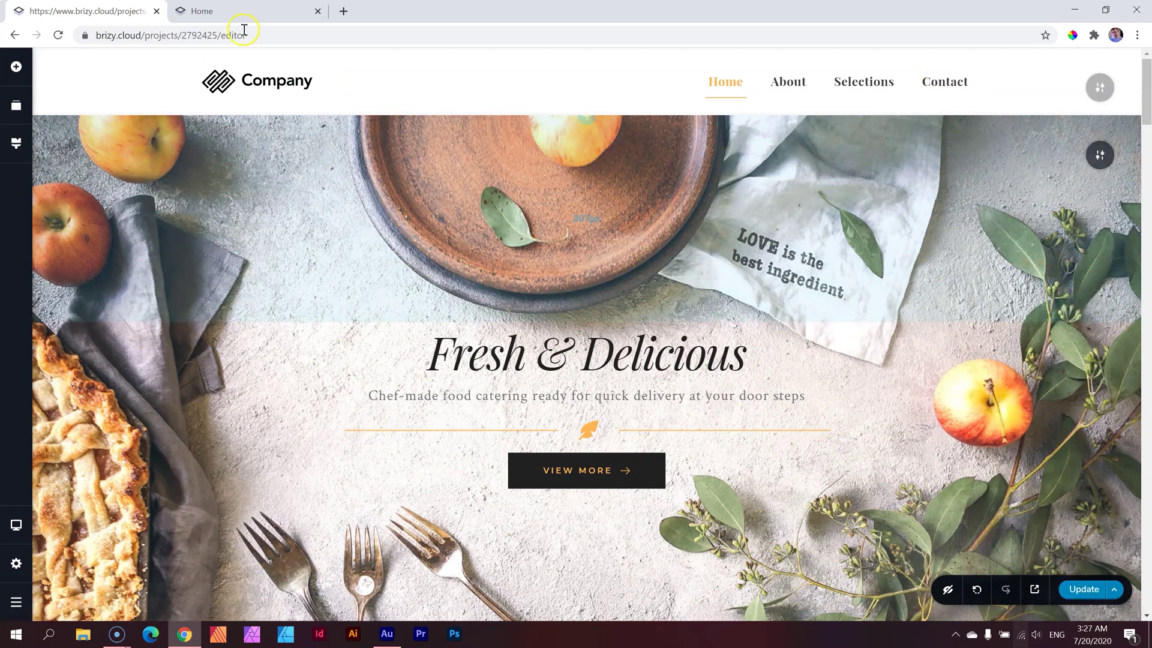
click(270, 12)
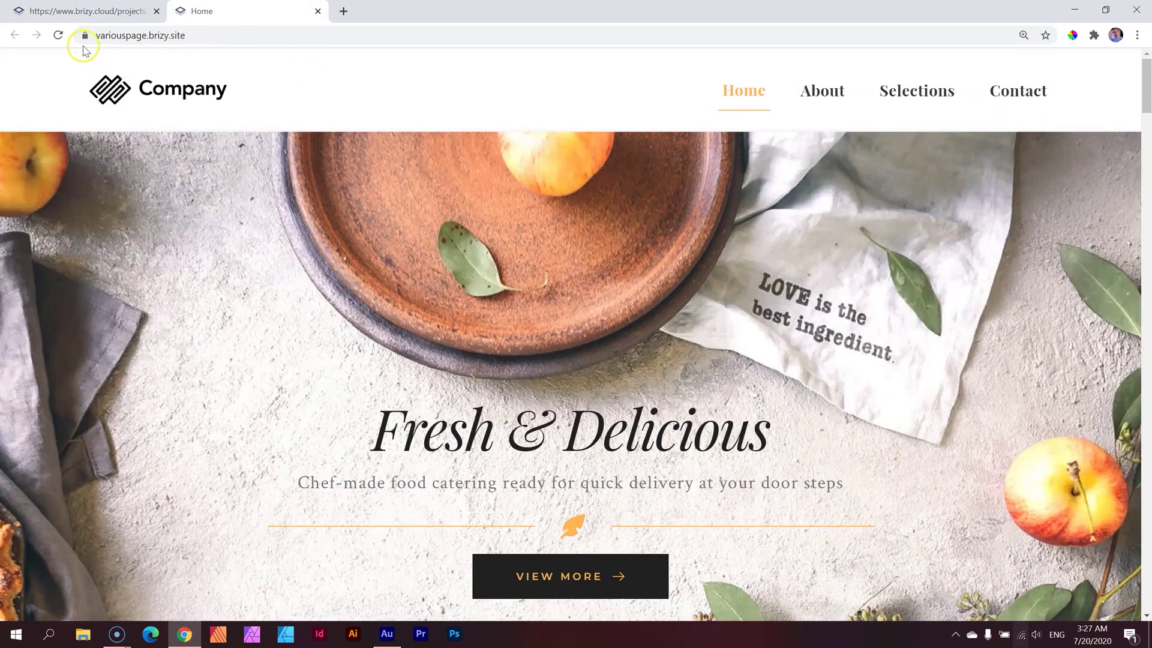
click(60, 35)
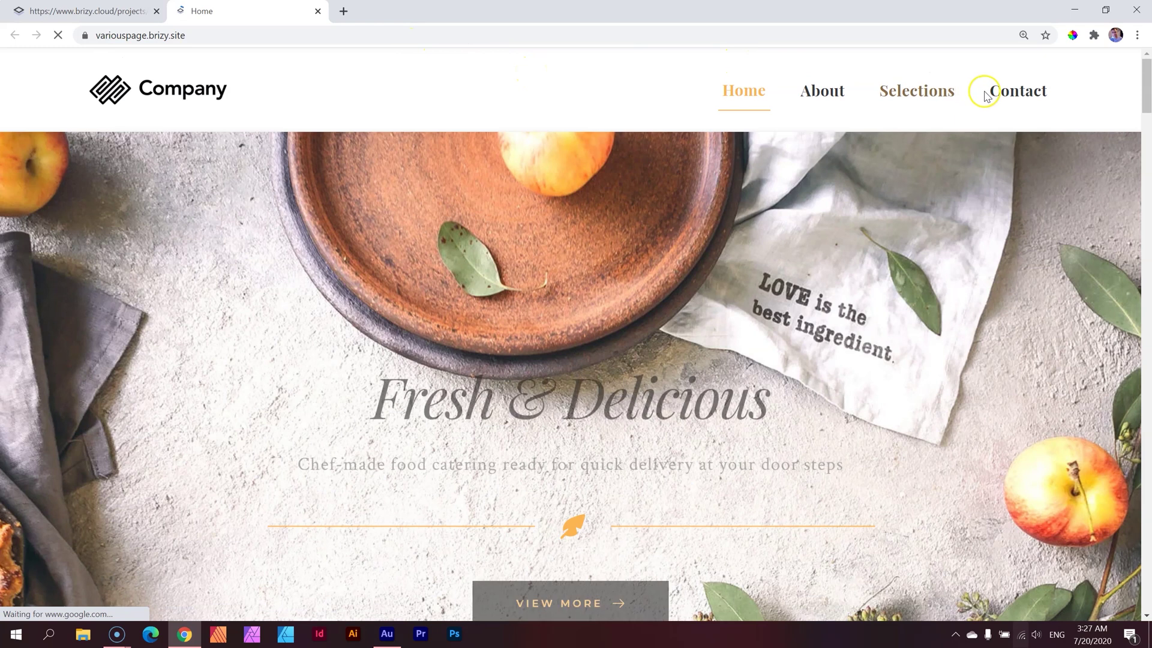
mouse_move(1019, 93)
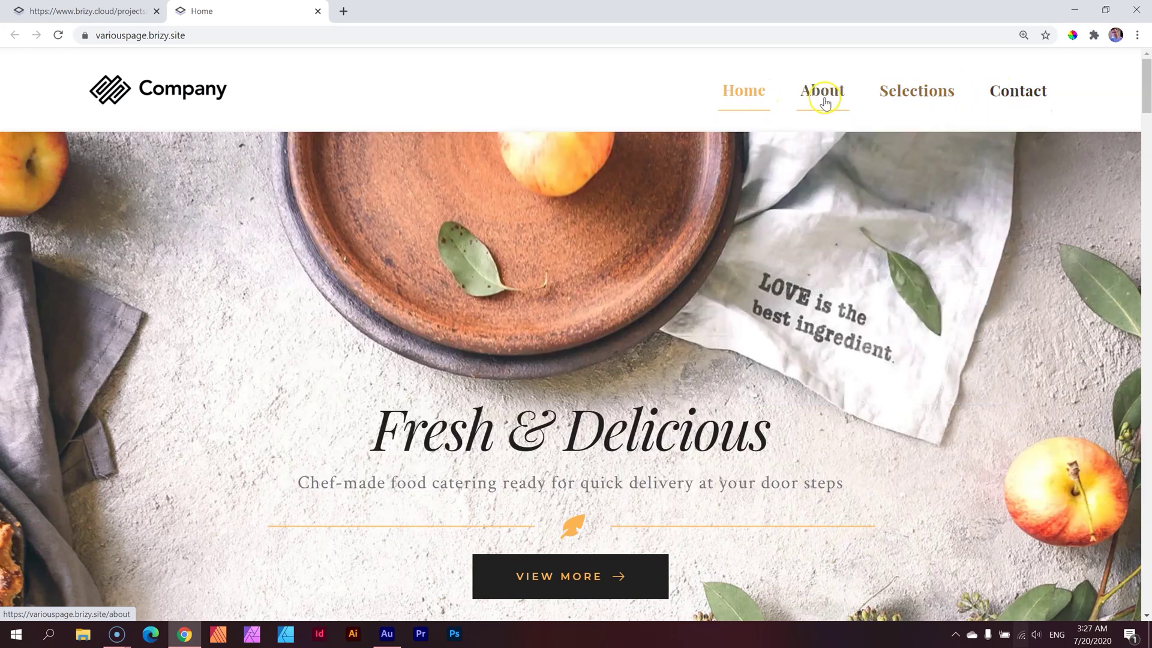
mouse_move(743, 105)
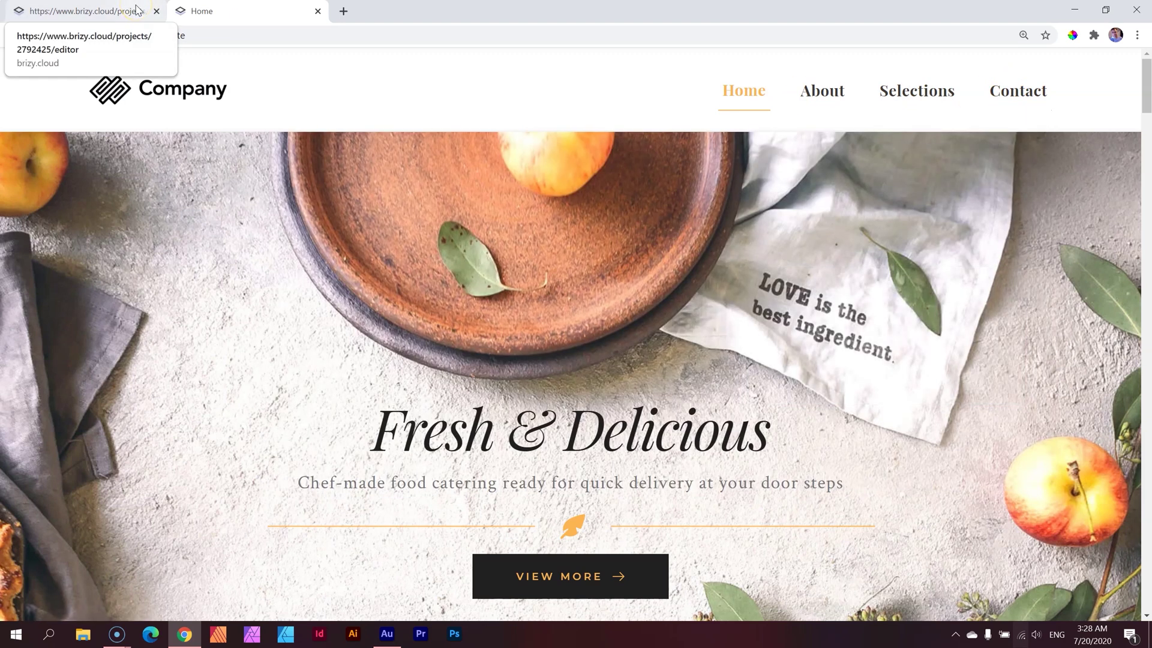
Return to the editor, expand the Home mega menu, and select its content block
click(136, 9)
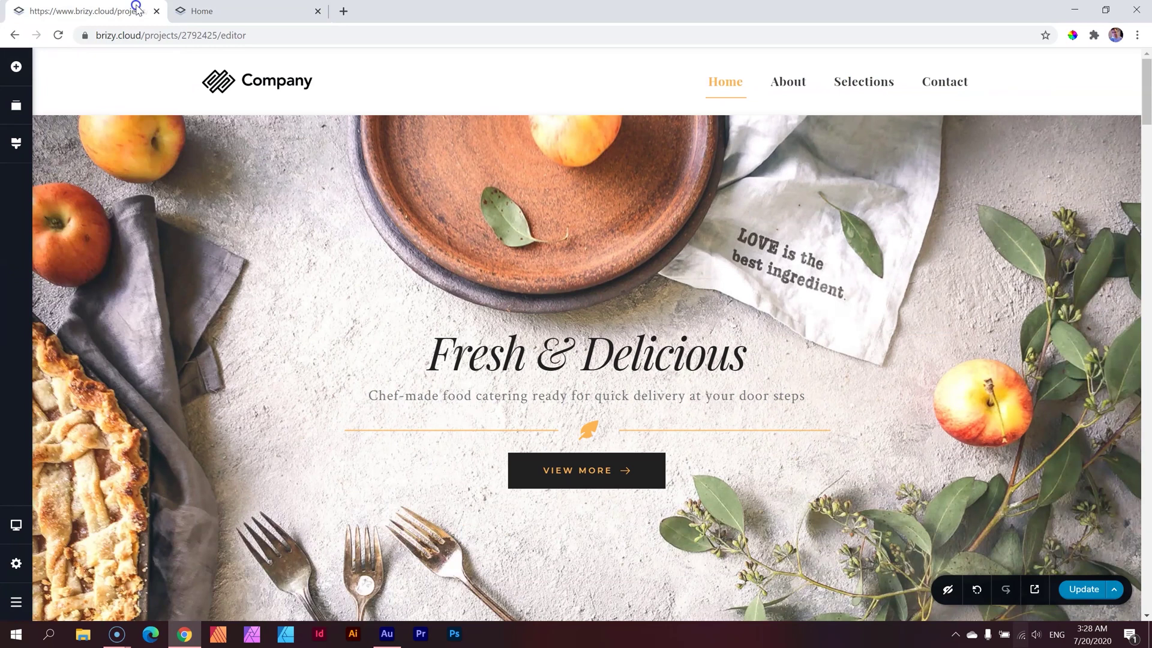
click(731, 90)
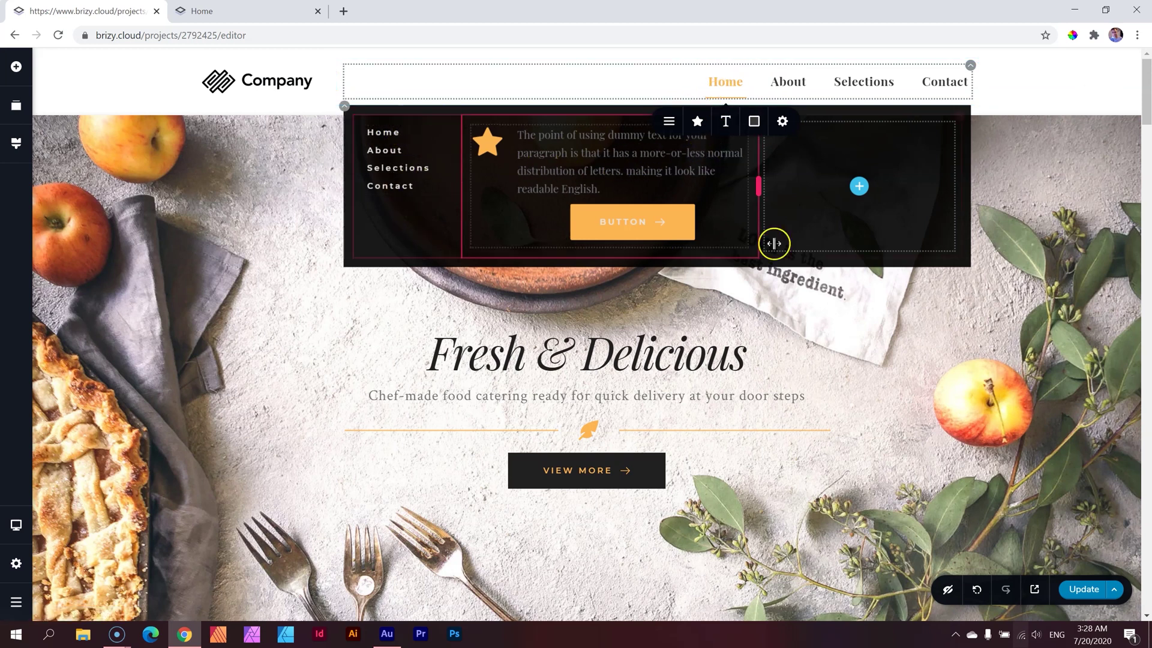
click(344, 107)
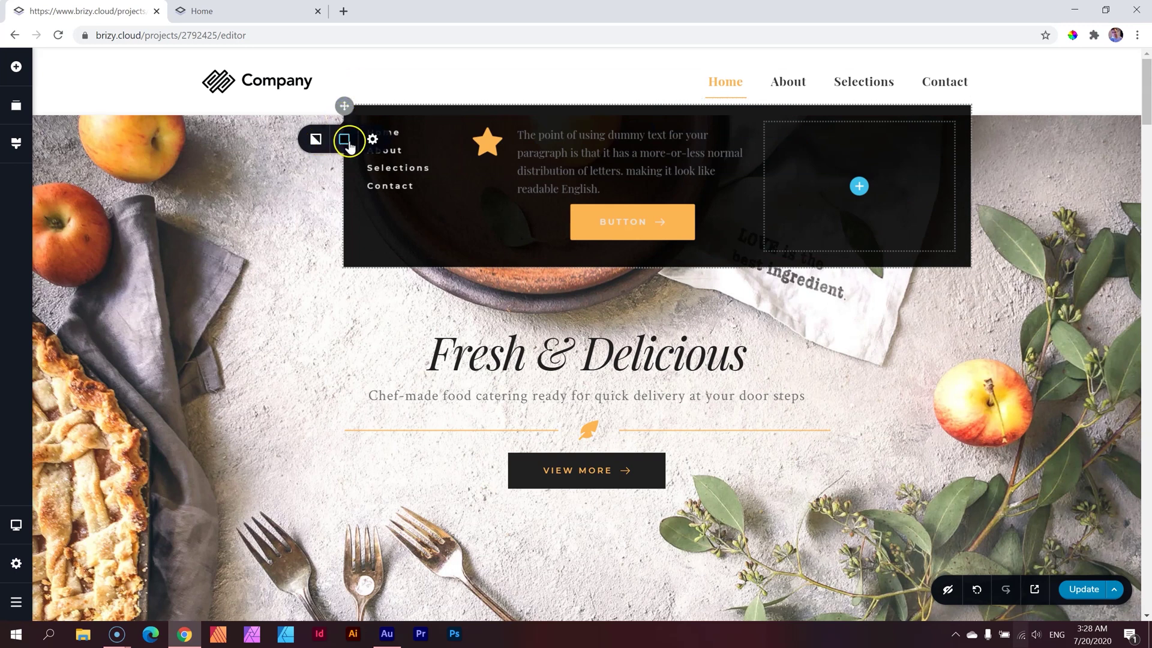
Lower the opacity of the block's black #000000 background overlay
click(316, 140)
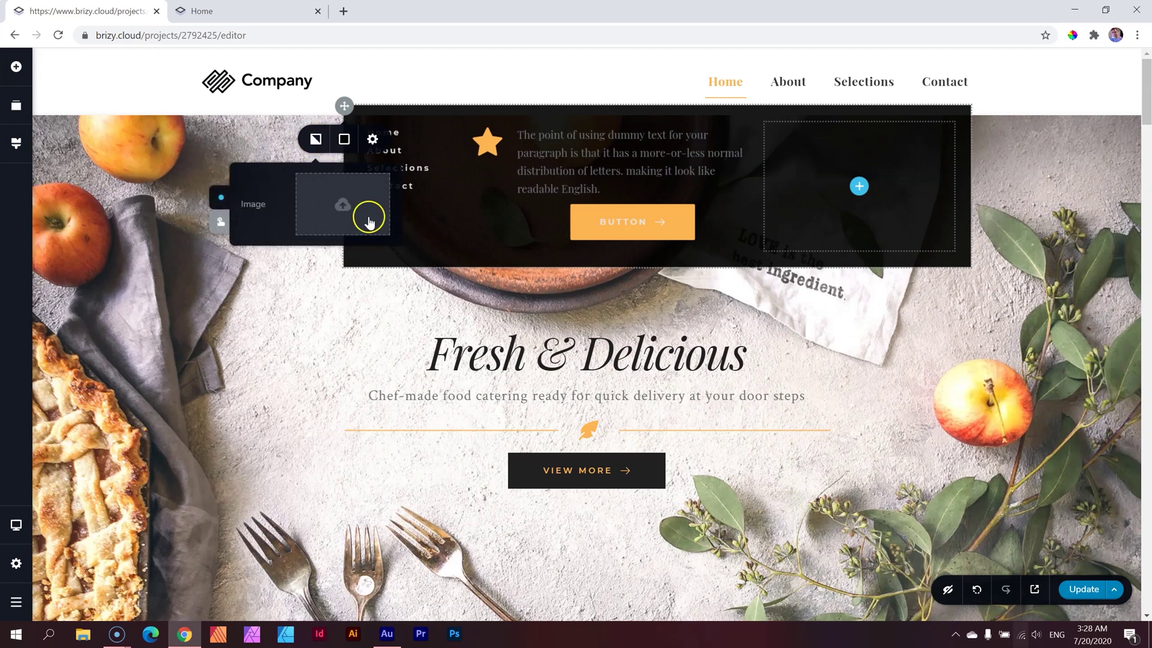
click(344, 139)
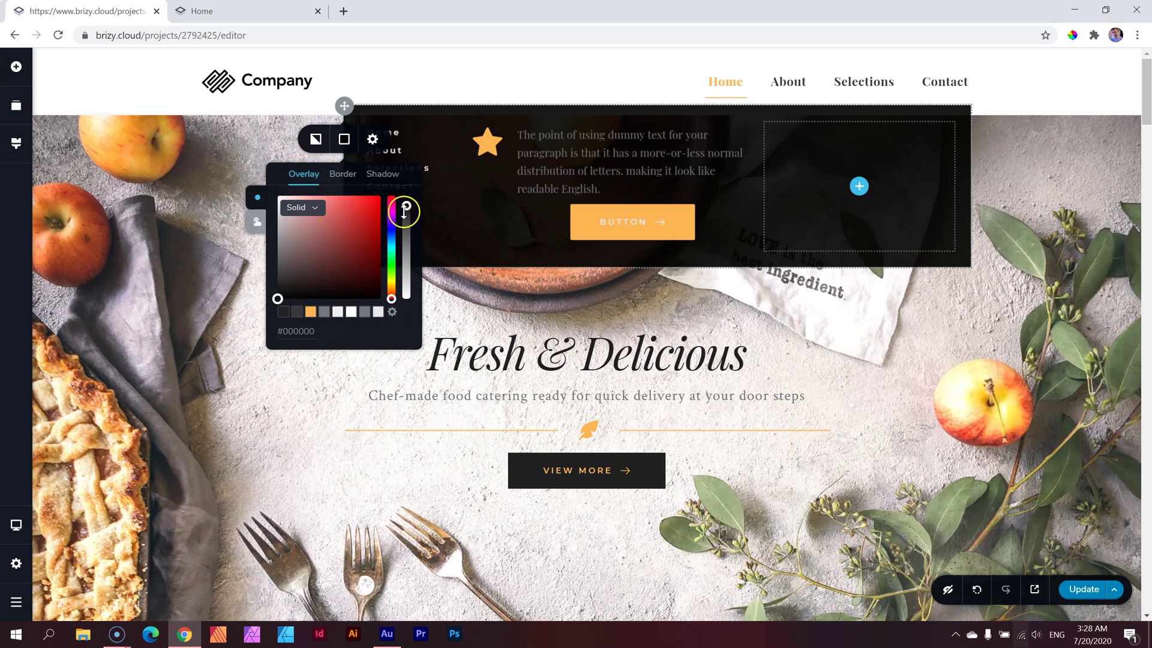
mouse_move(407, 211)
mouse_down()
mouse_move(407, 237)
mouse_move(408, 195)
mouse_move(408, 209)
mouse_up()
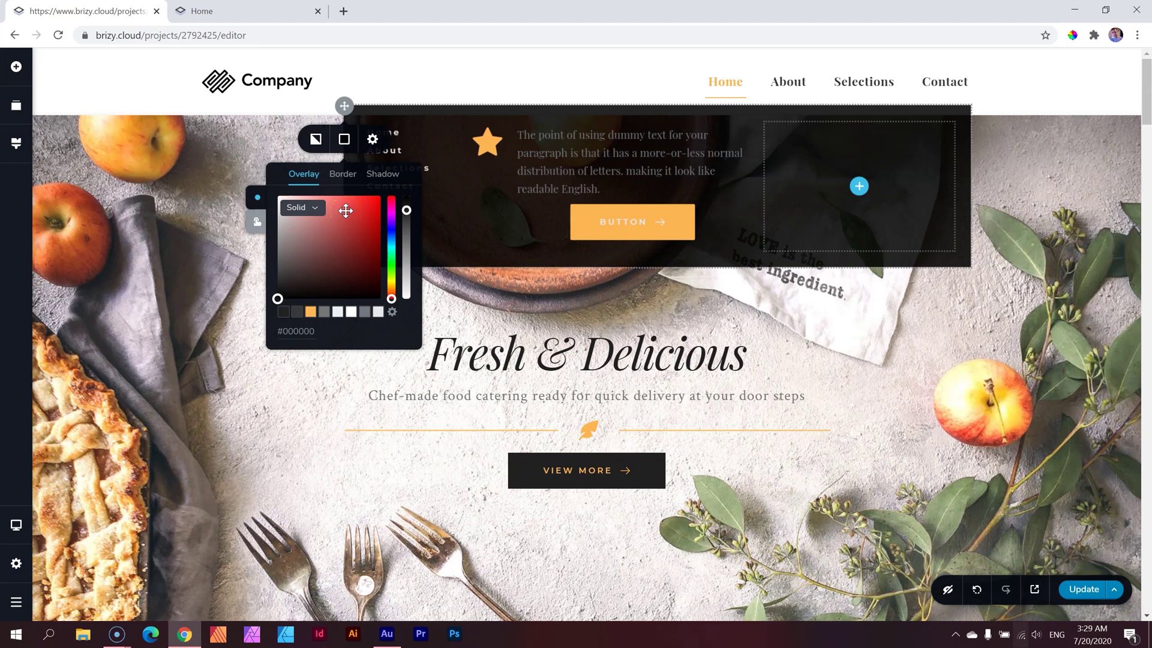
Change the Home mega menu's Width unit from % to vw at 100, then close the menu
click(372, 140)
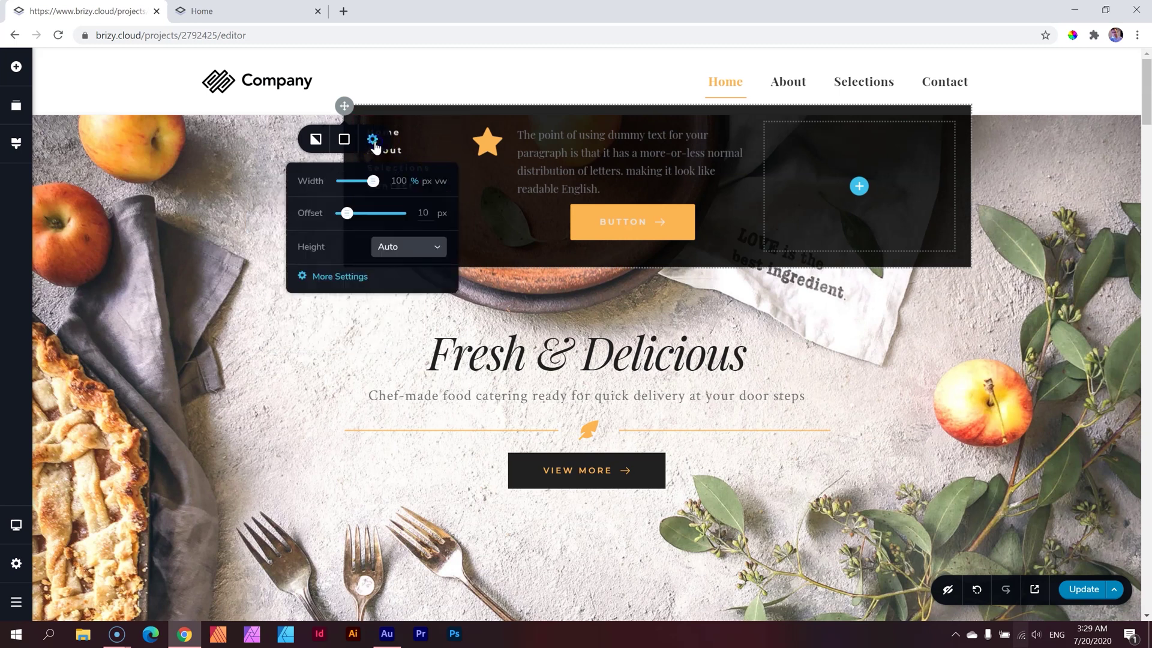
click(373, 138)
click(979, 285)
click(442, 182)
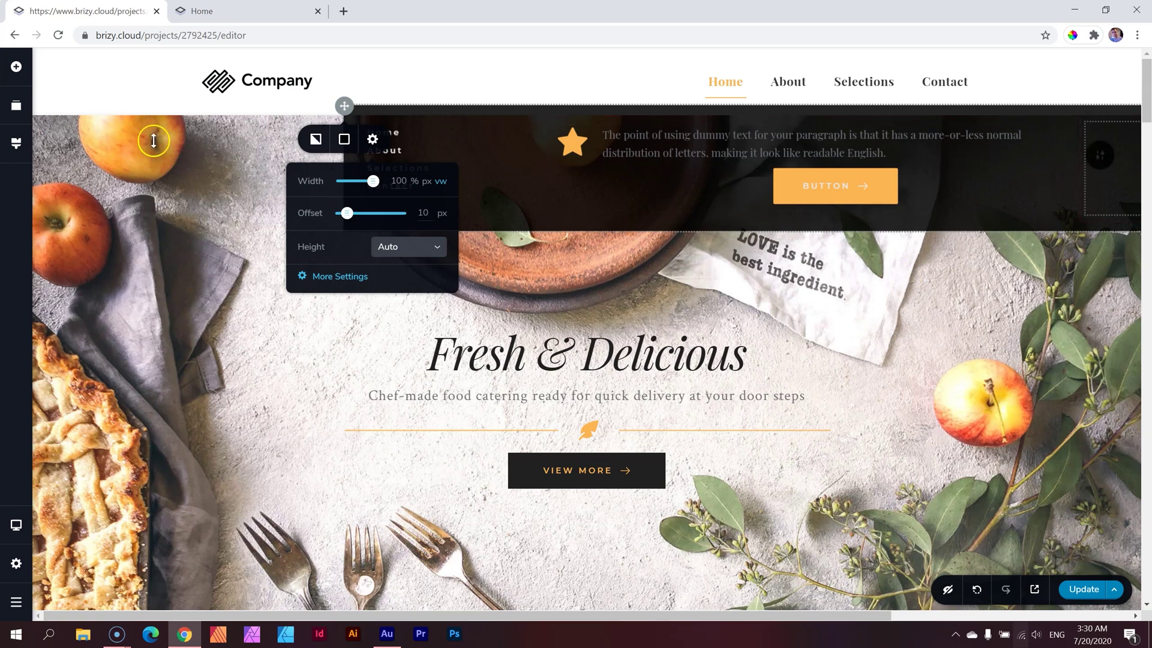
click(217, 174)
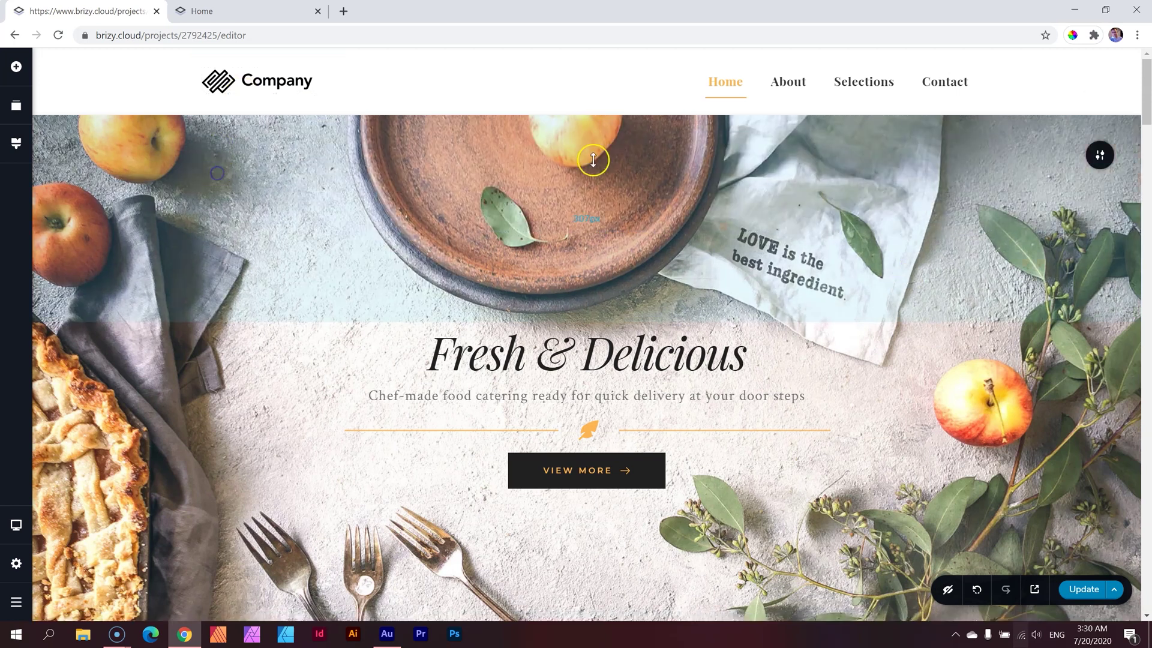
Drag the Home mega menu's Width down to 50 vw, then reopen it and bring up the Menu Items padding panel
click(719, 95)
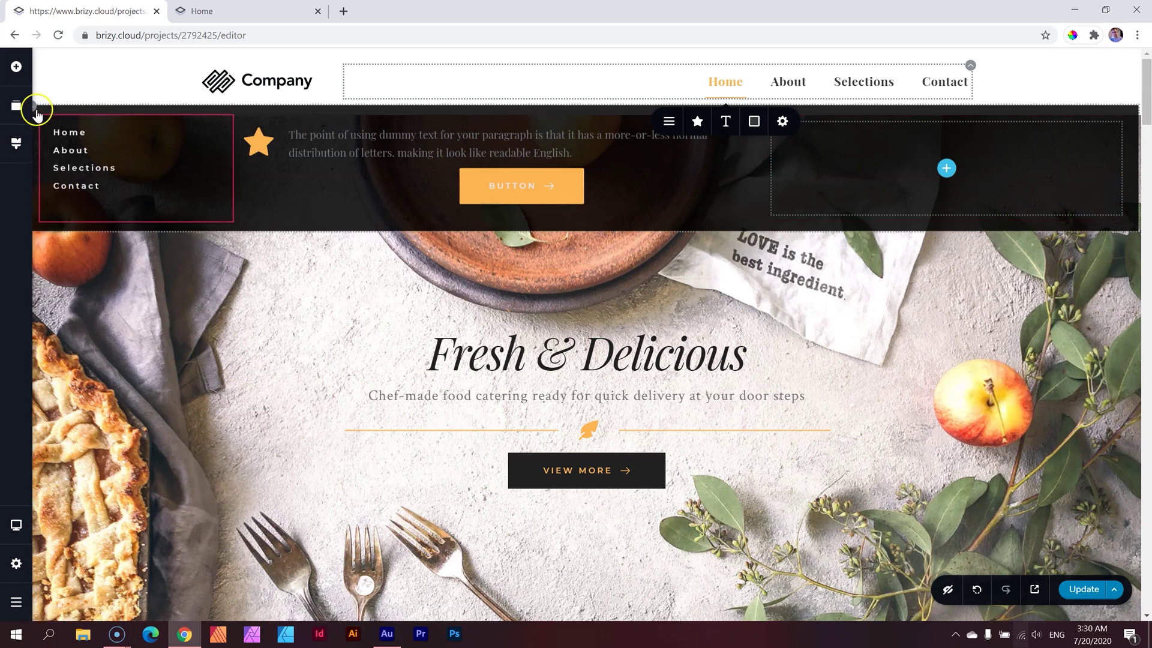
click(107, 139)
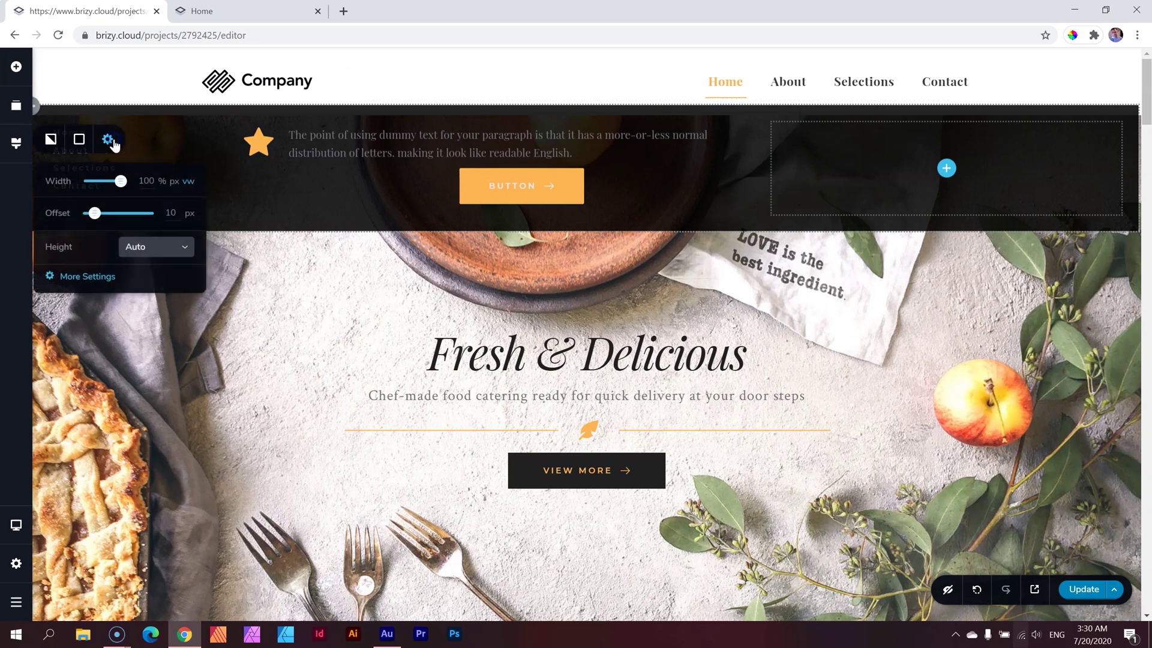
drag(120, 181, 98, 183)
click(249, 234)
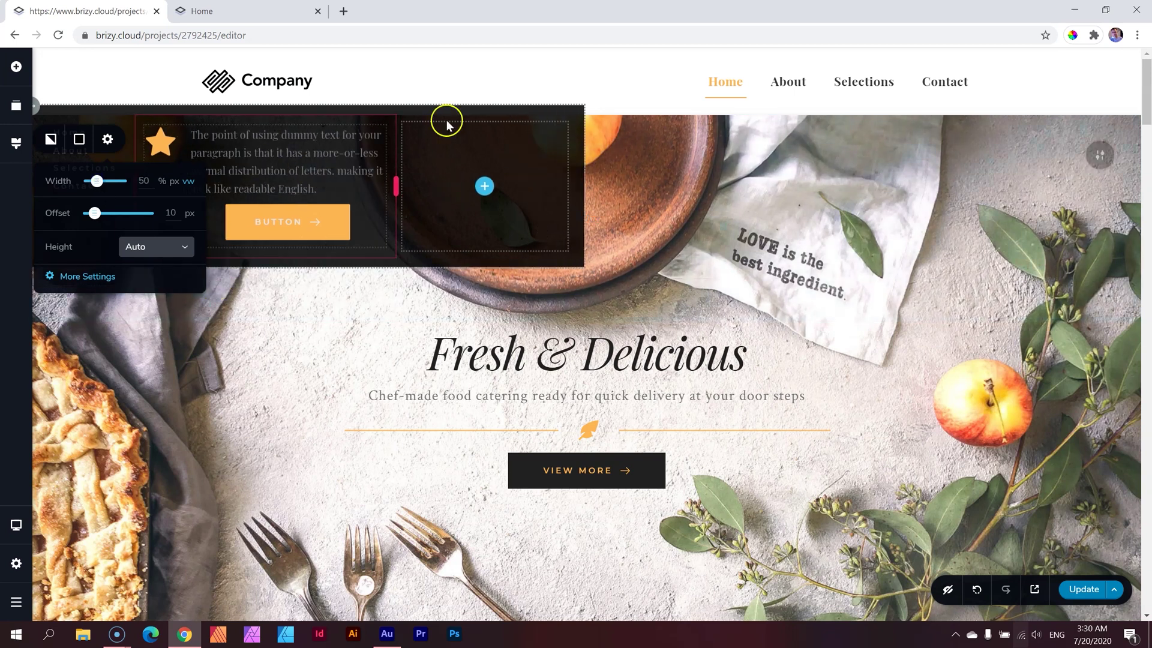
click(392, 350)
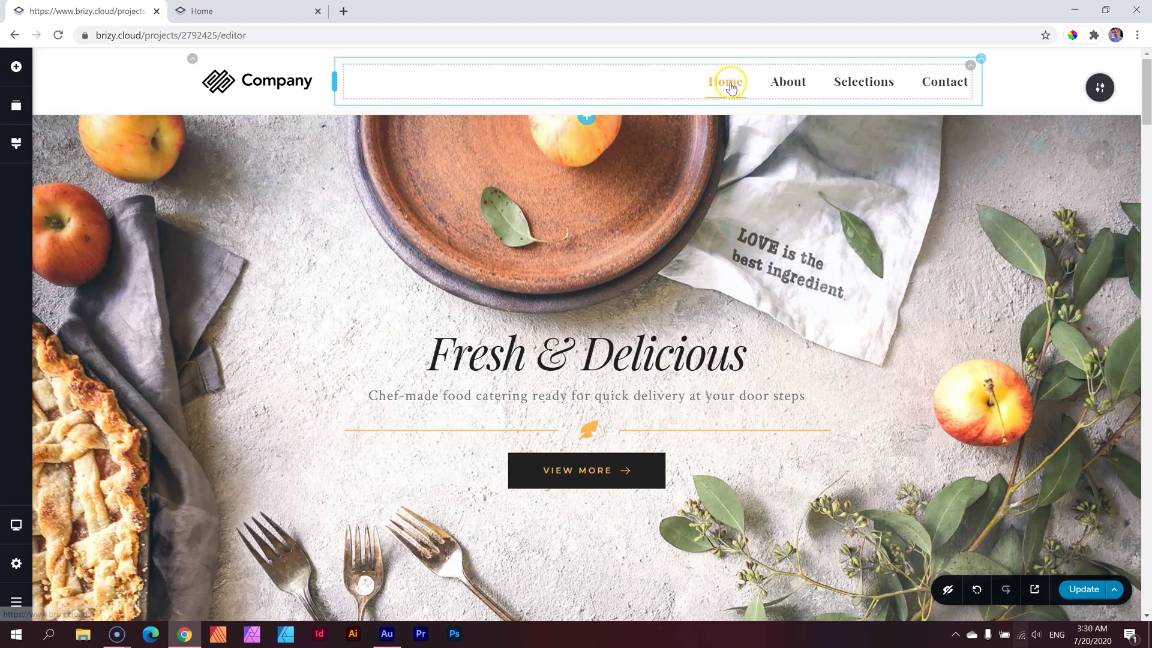
click(727, 80)
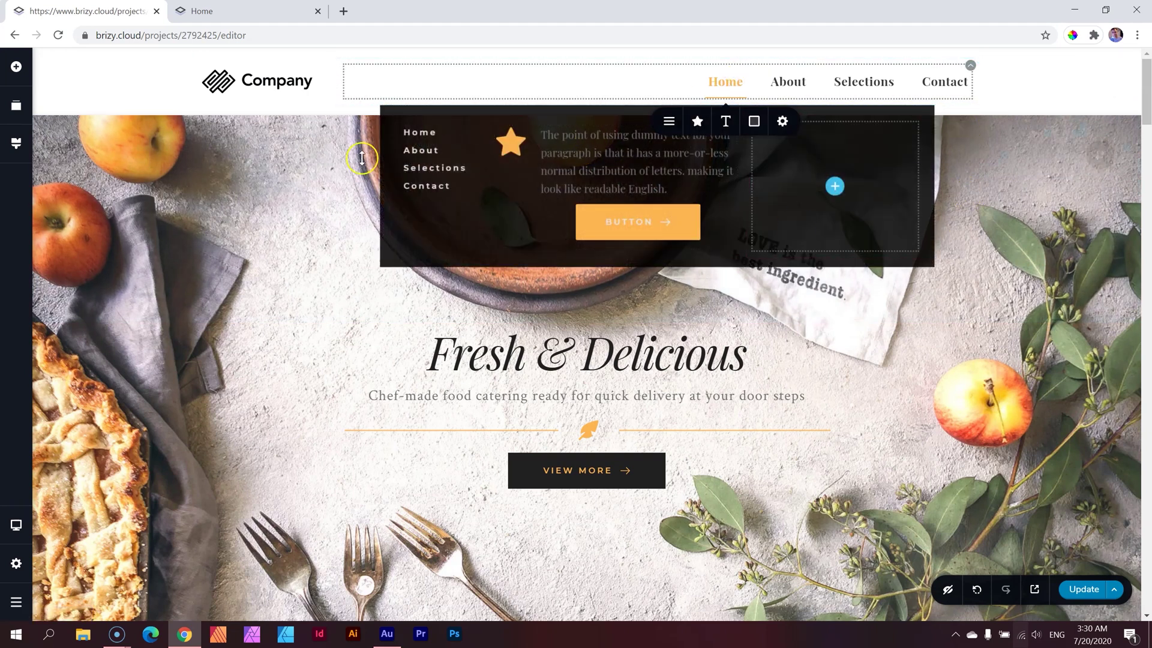
click(781, 121)
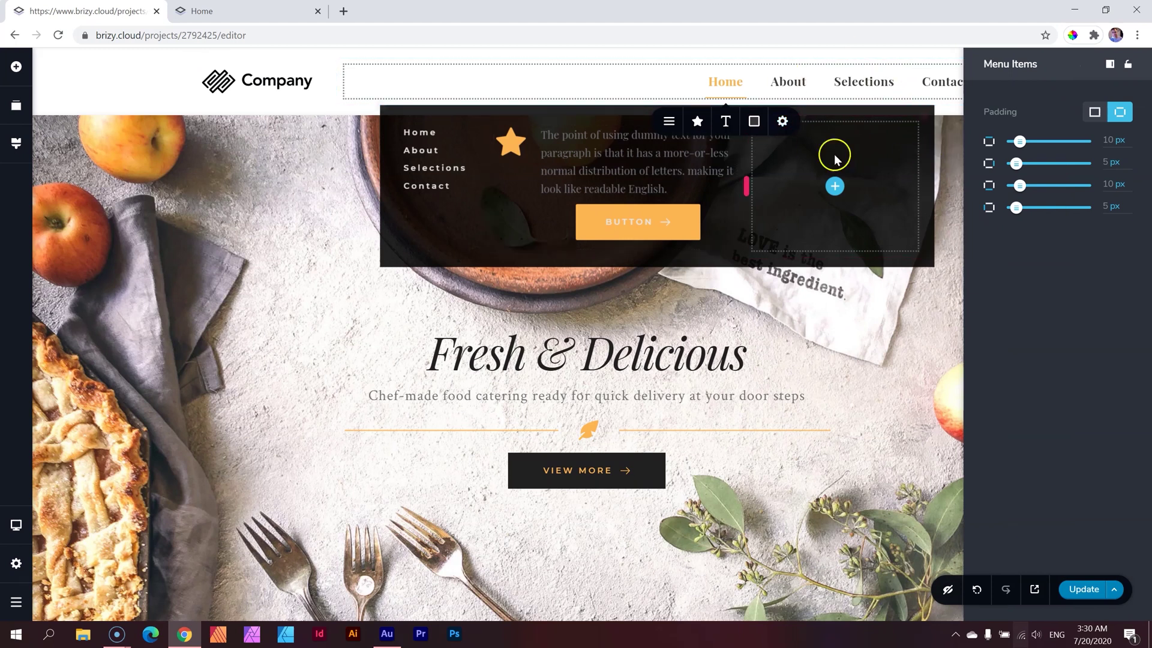
Lower the mega menu block's offset below the header from 10 to 8 px
click(381, 107)
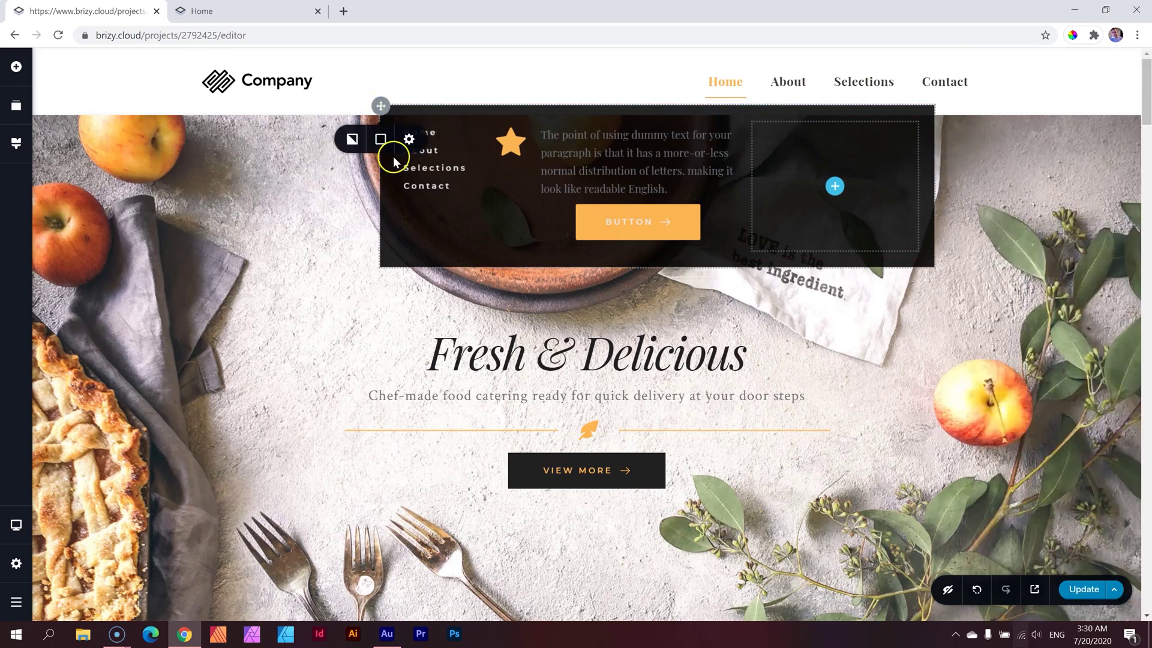
click(408, 140)
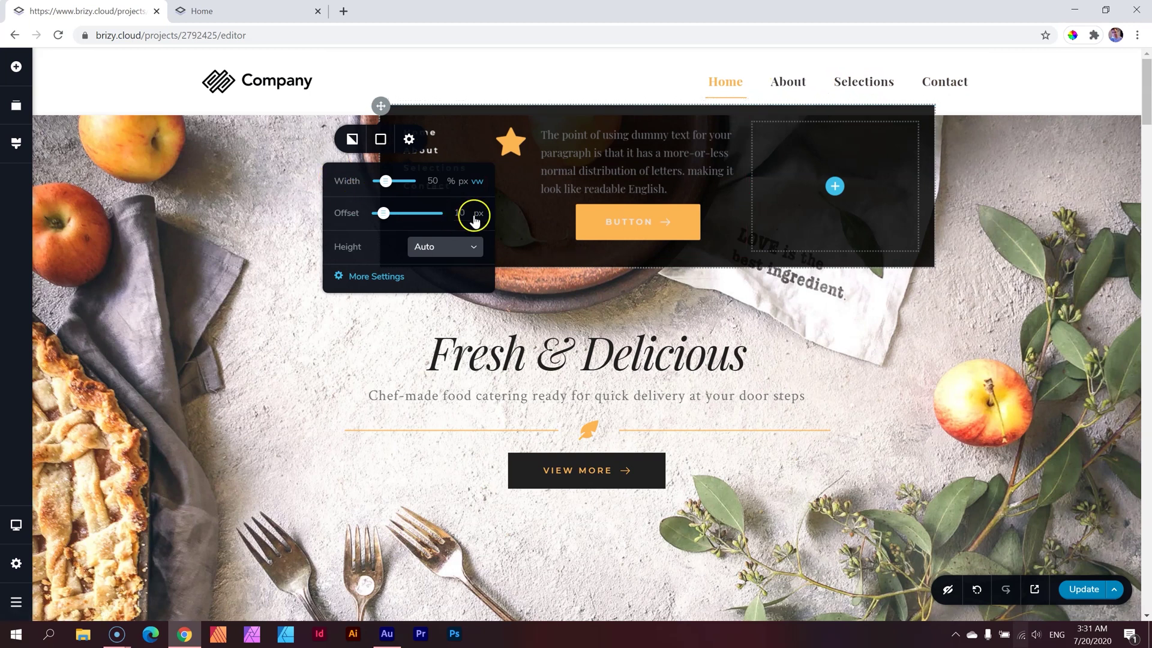
mouse_move(383, 213)
mouse_down()
mouse_move(441, 215)
mouse_move(383, 221)
mouse_up()
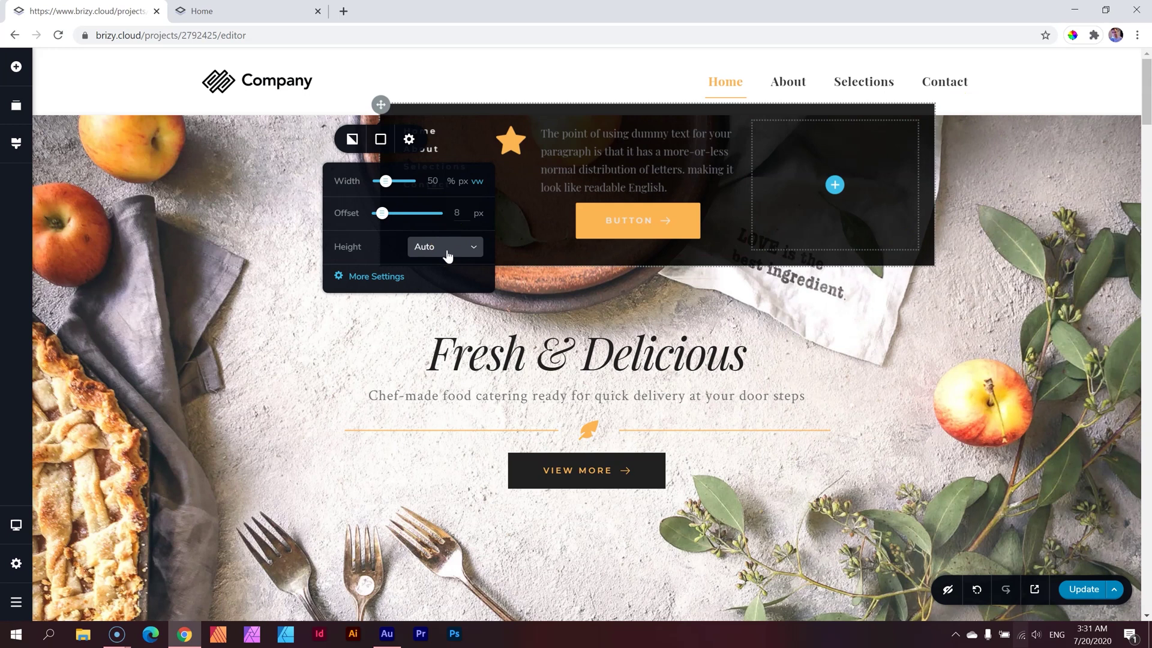
Give the Home mega menu a Custom height and try center, bottom and top content alignment
click(448, 253)
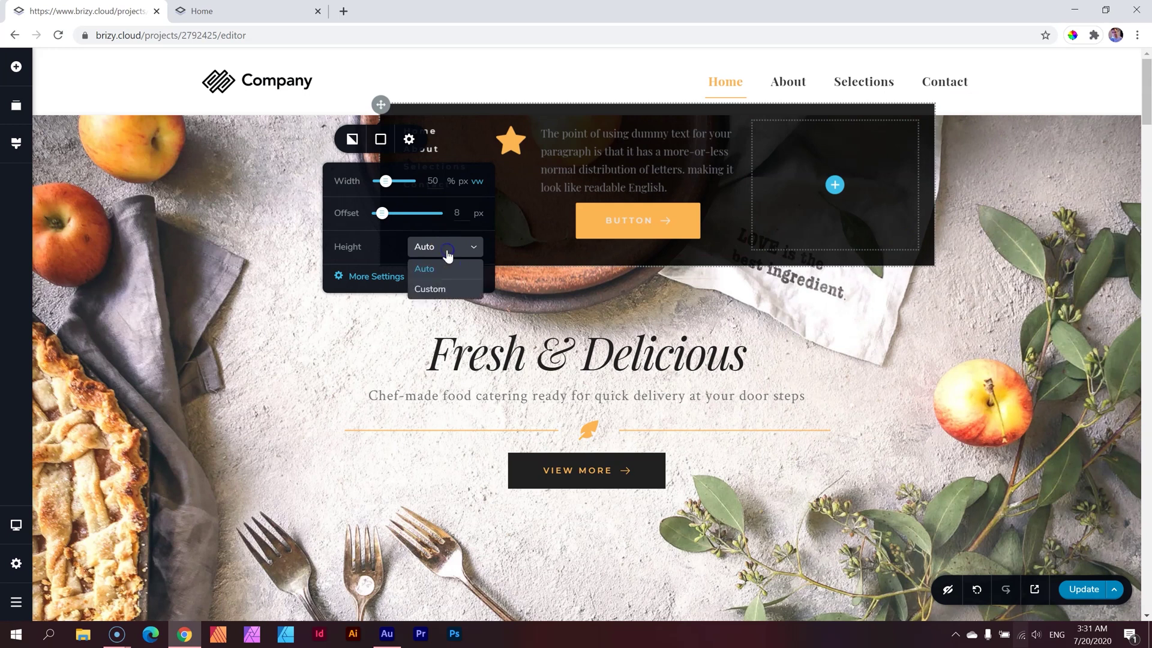
click(428, 290)
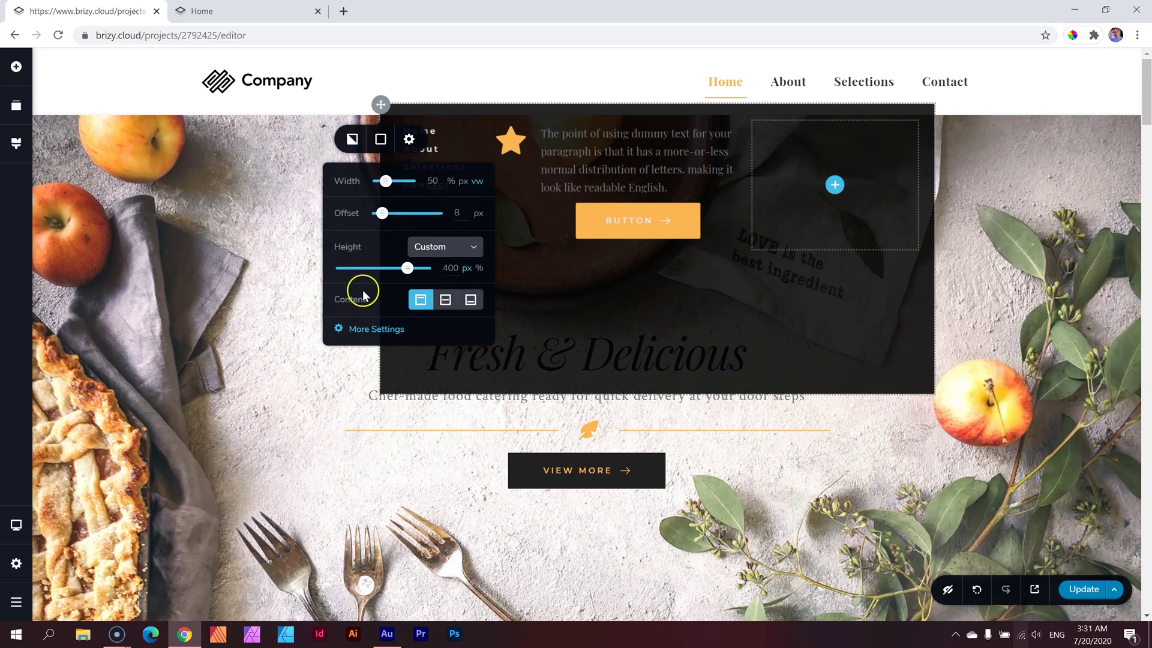
click(446, 303)
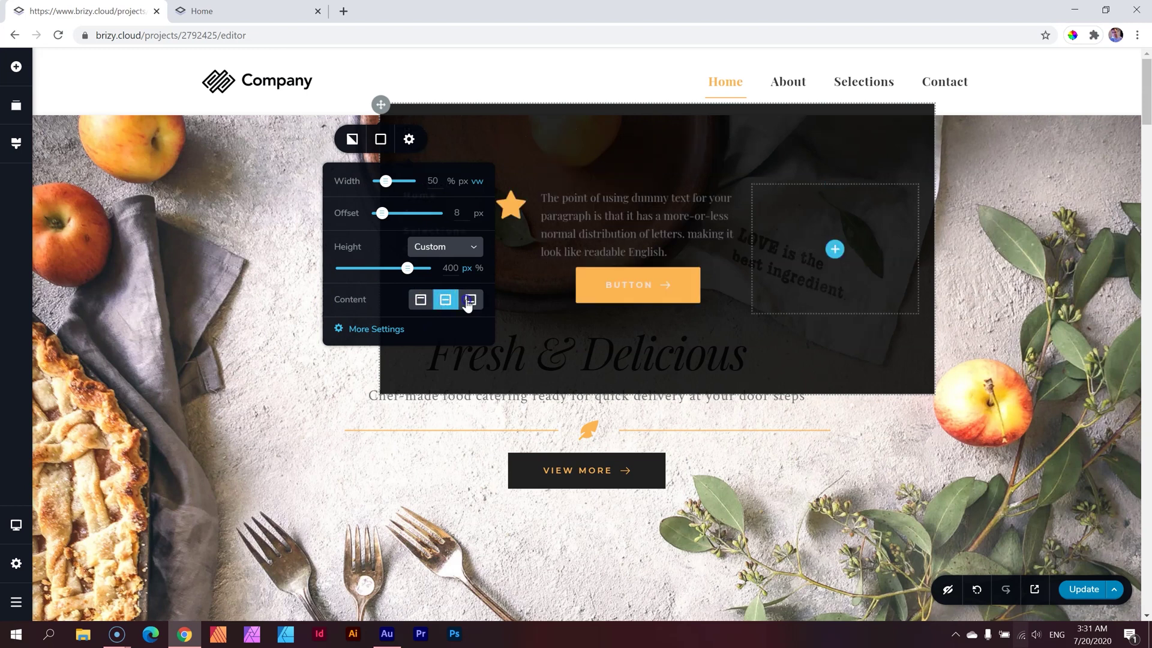
click(468, 303)
click(420, 300)
click(446, 300)
Shrink the custom height slider, then set the mega menu height back to Auto
click(447, 251)
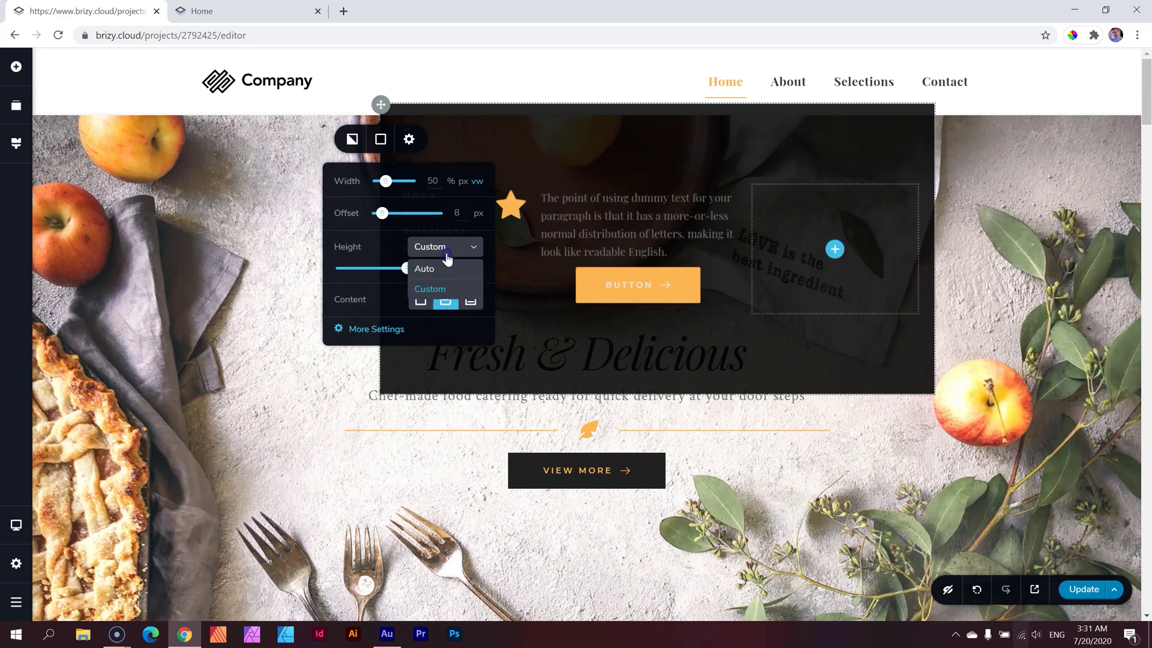
click(396, 269)
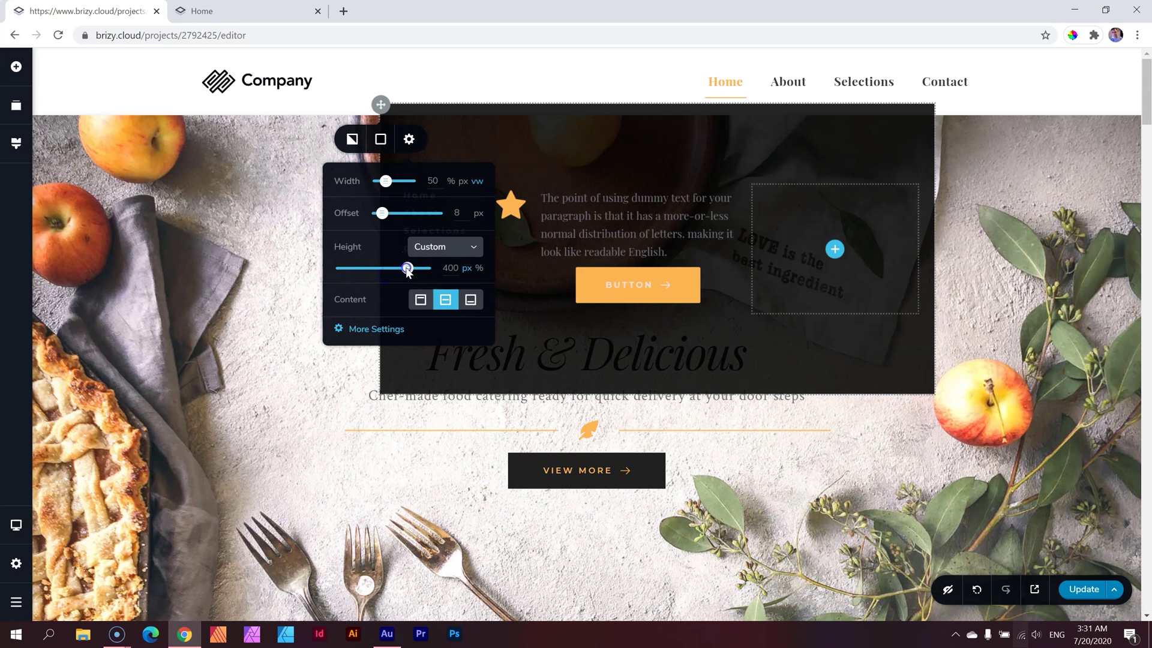
mouse_move(412, 268)
mouse_down()
mouse_move(380, 268)
mouse_move(467, 268)
mouse_move(393, 268)
mouse_up()
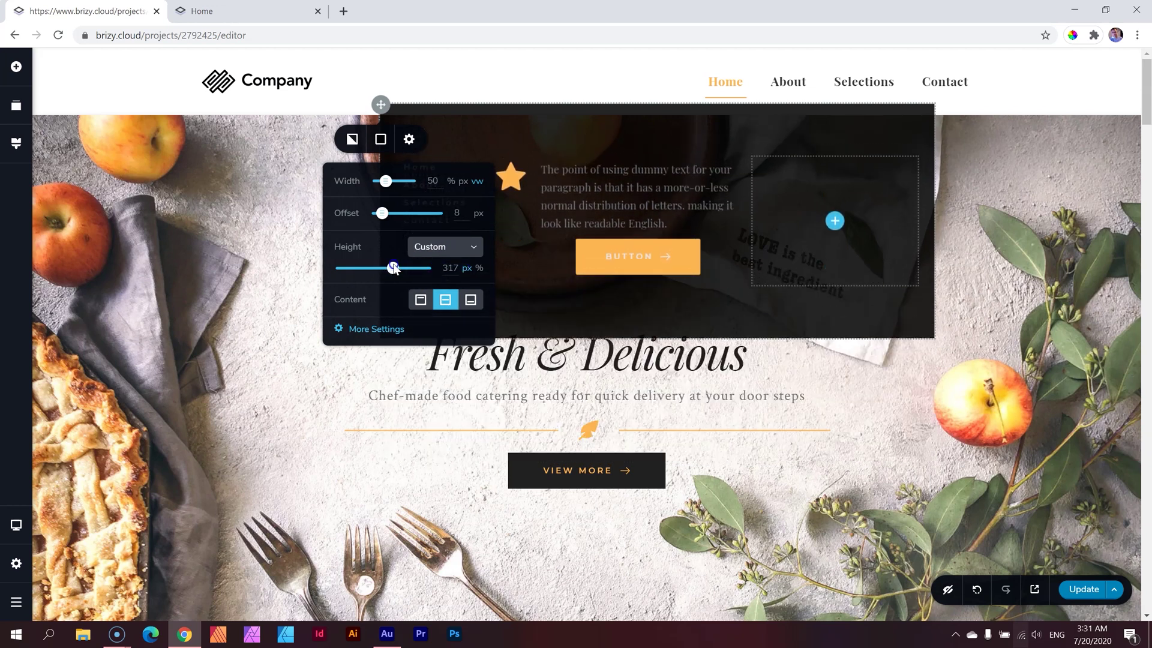
click(437, 254)
click(437, 270)
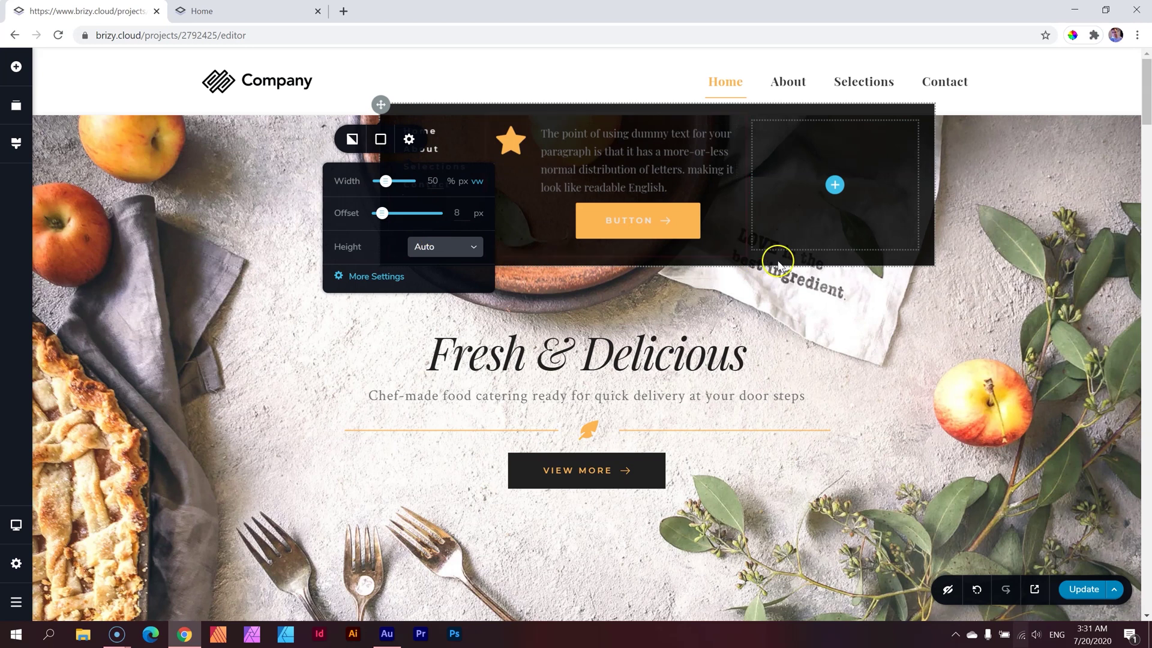
Increase the Mega Menu padding to 26 px in its styling settings
click(379, 283)
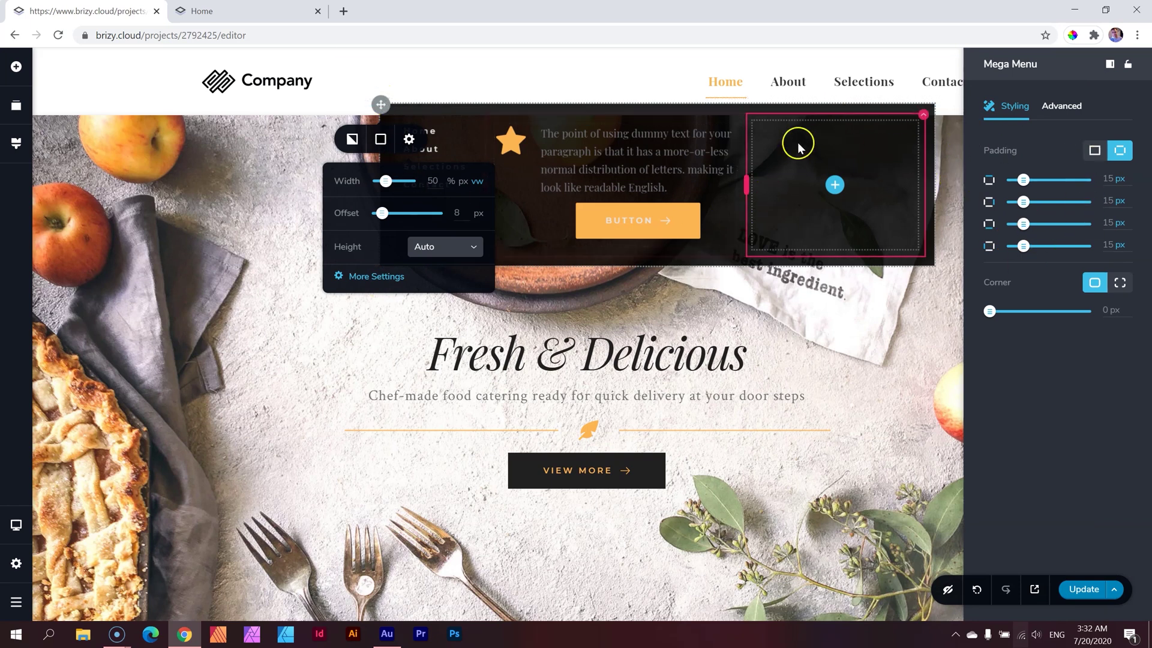
click(1096, 150)
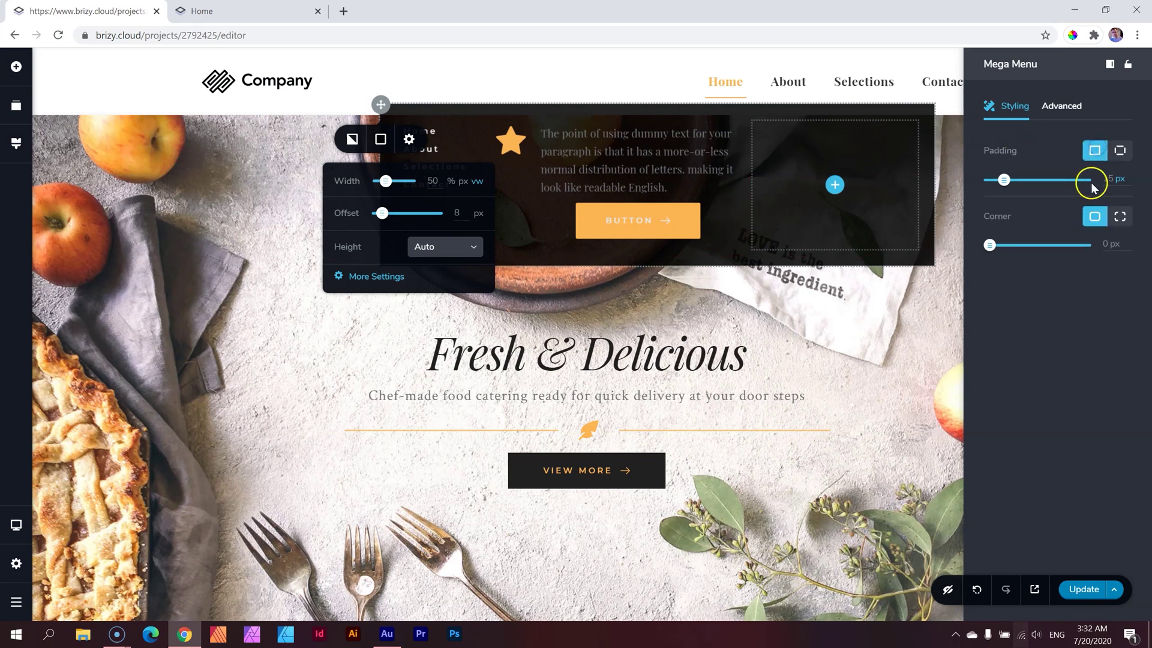
drag(1003, 180, 1013, 180)
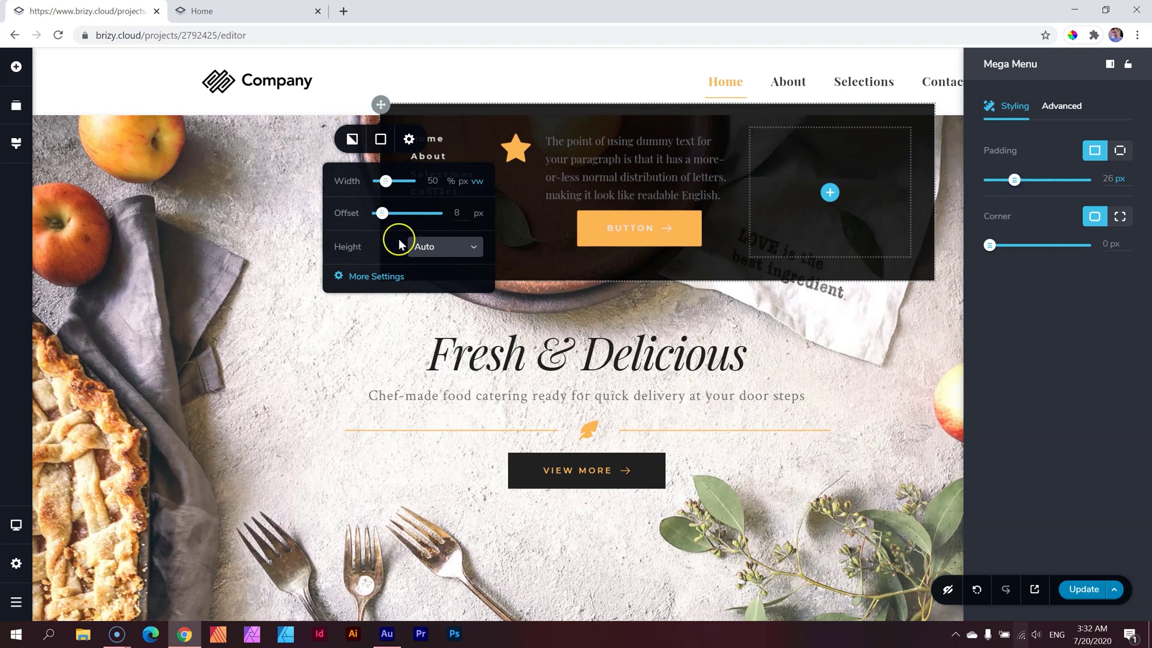
click(942, 206)
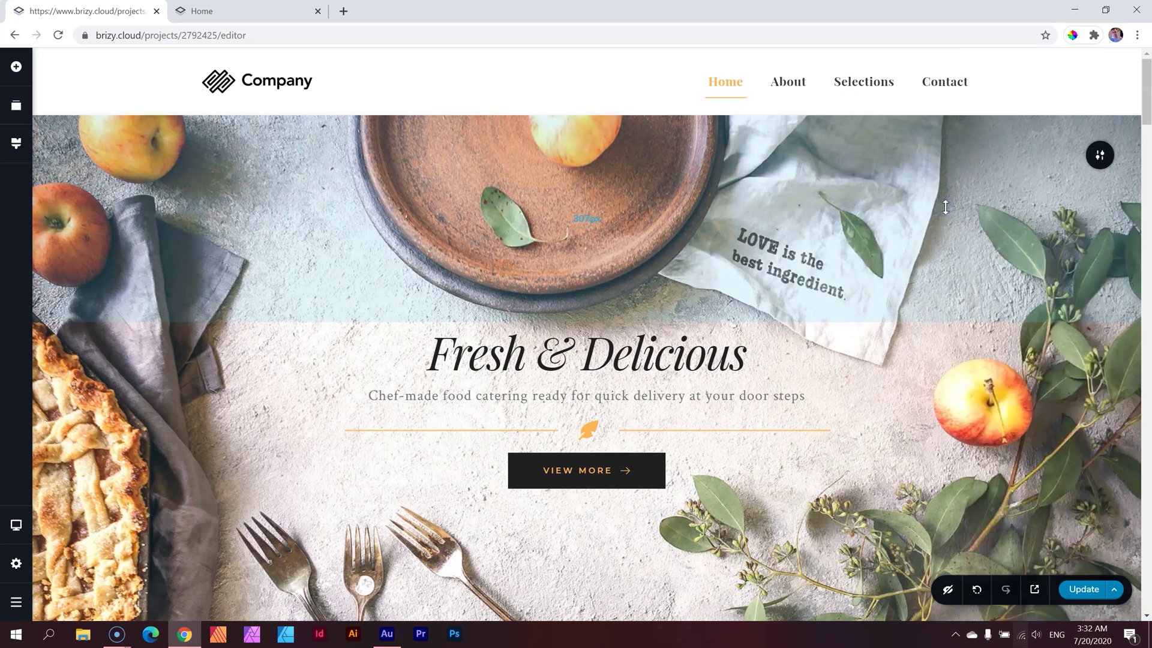
Check the padding on the Home mega menu, publish with Update, and switch to the live site tab
click(722, 88)
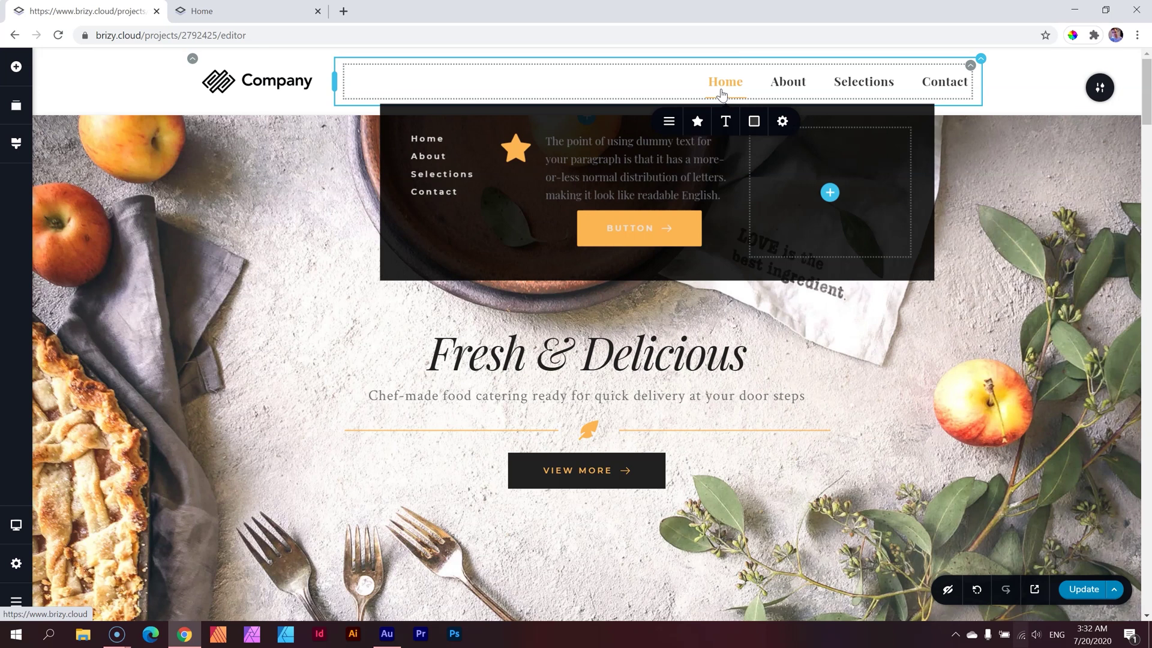
click(1081, 591)
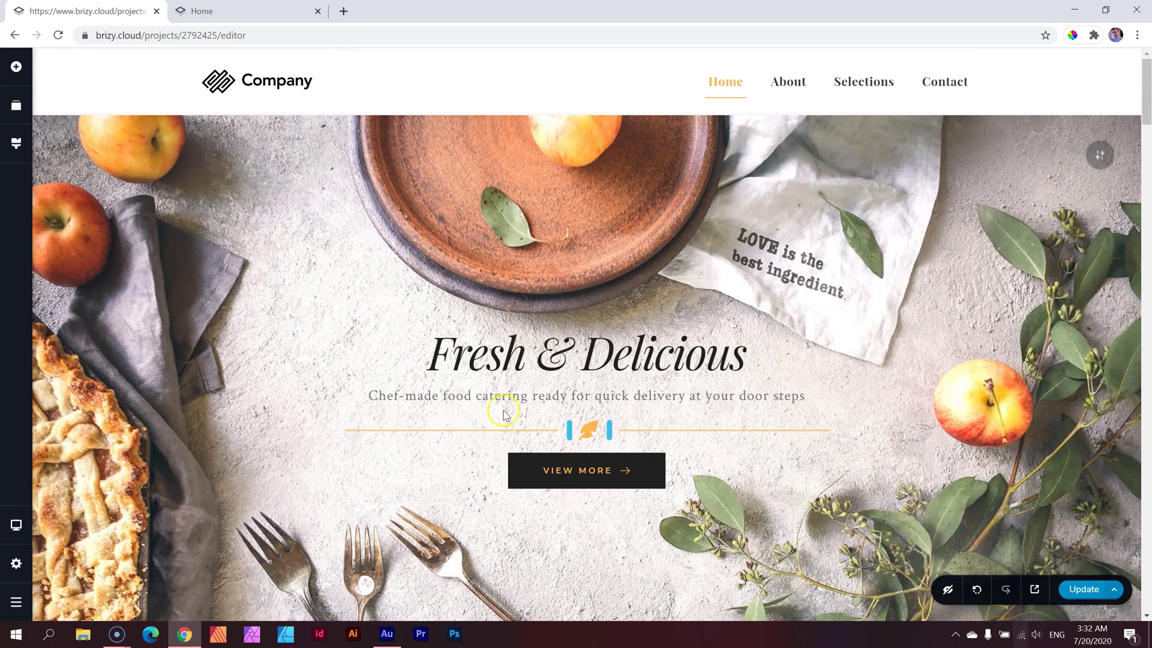
key(ctrl+Tab)
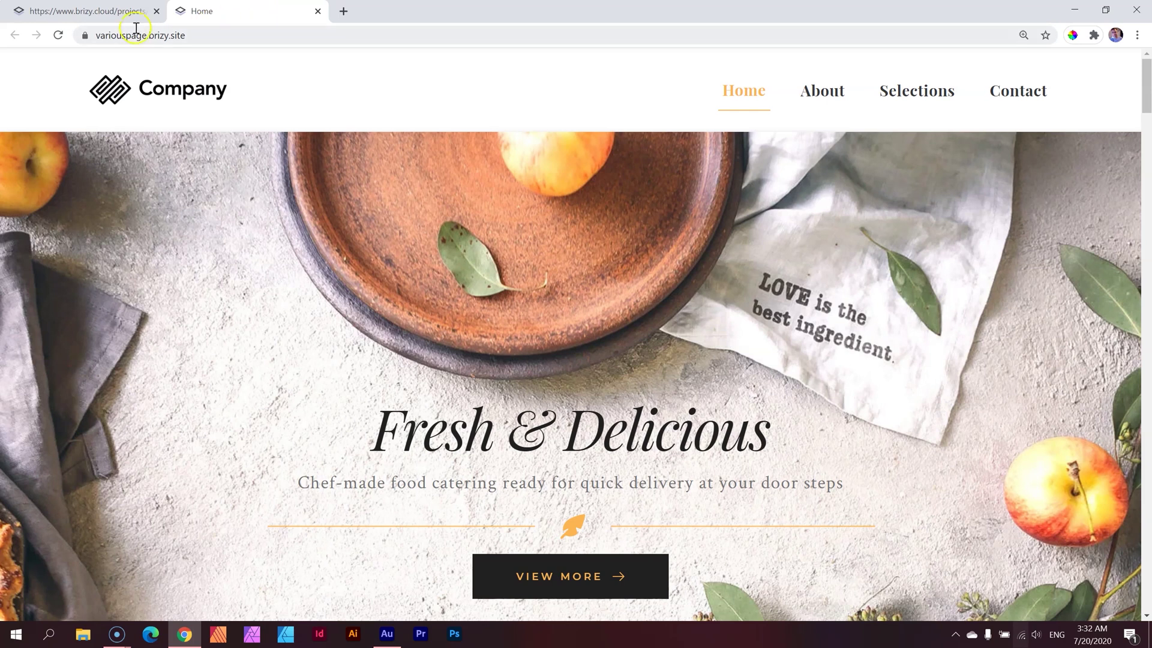
Reload the published homepage, view the Home and Contact mega menus, and follow the Contact link
click(59, 36)
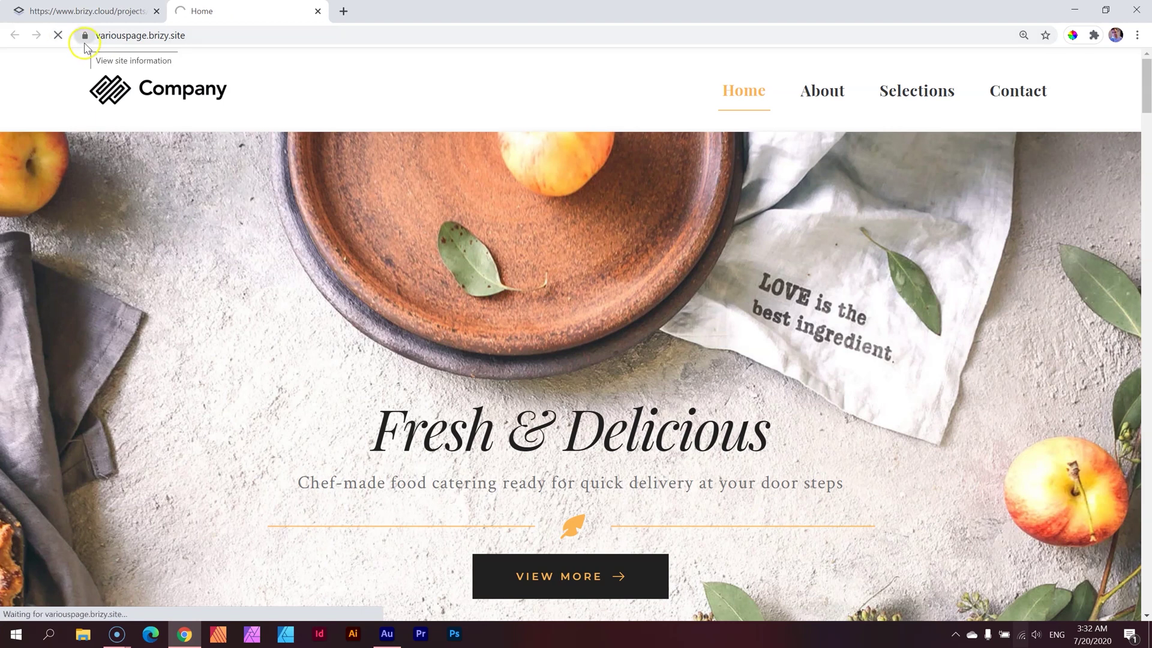
mouse_move(750, 105)
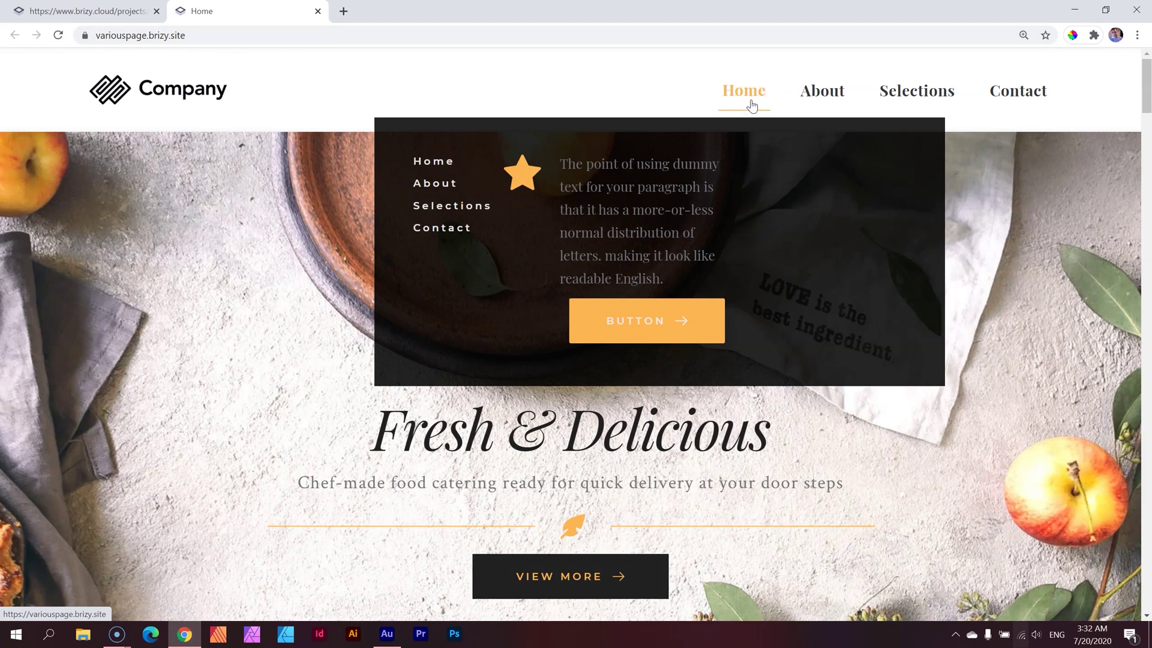
mouse_move(1027, 94)
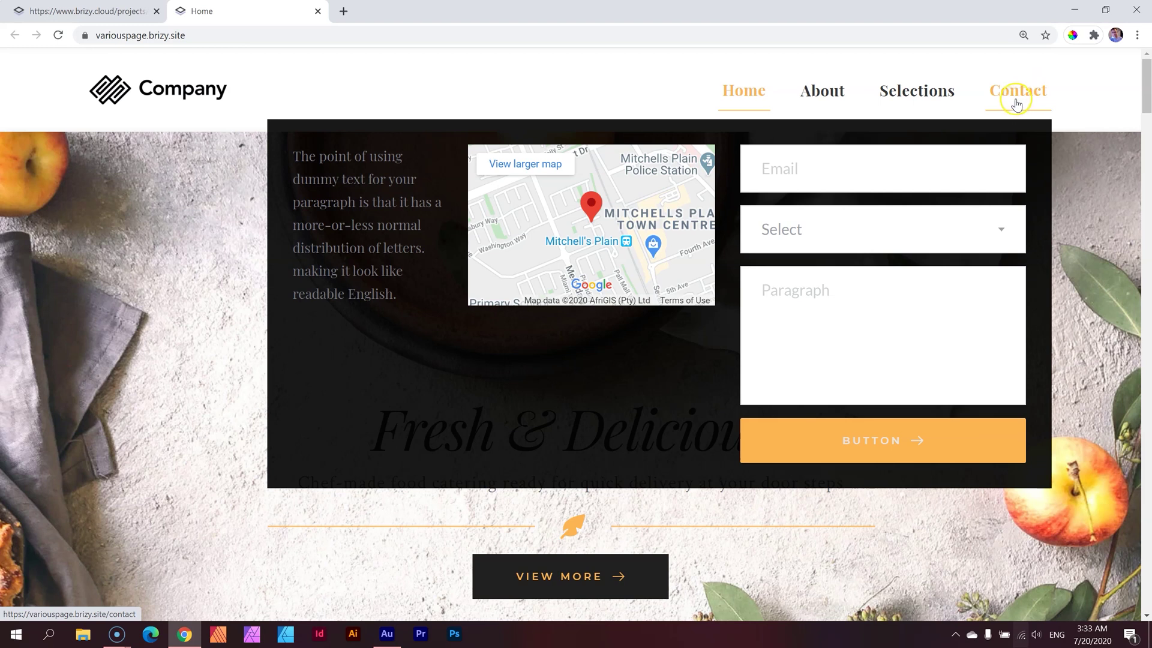
click(1015, 102)
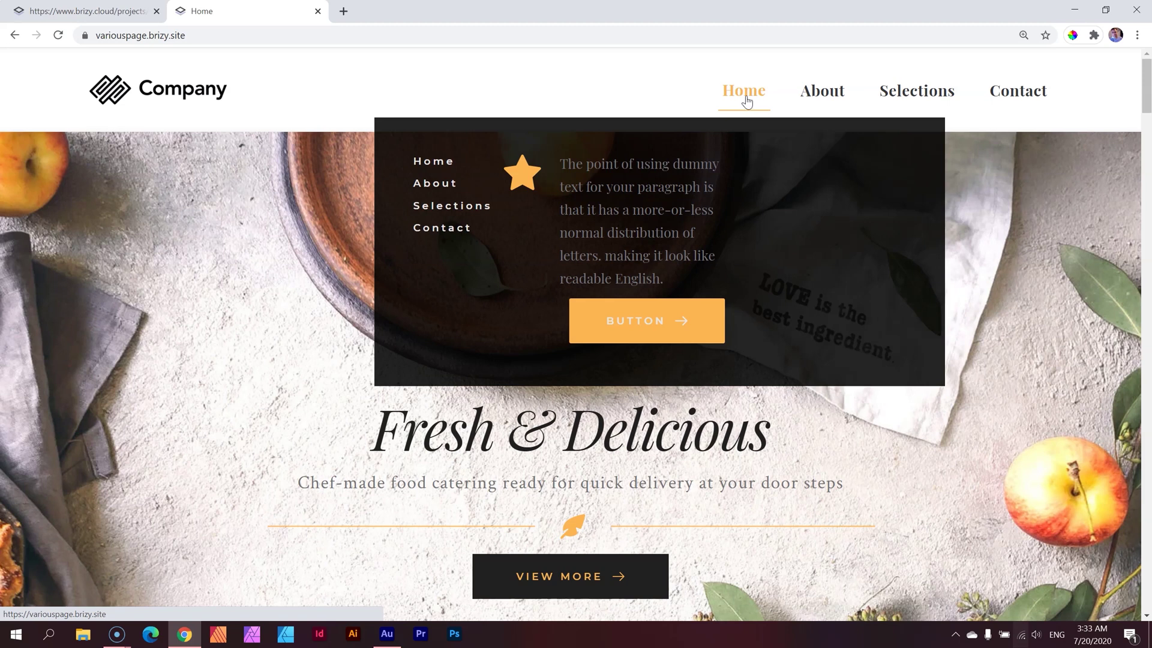
Preview the live homepage as iPhone X (375 × 812) in DevTools with a wider page pane, then list the devices
key(ctrl+shift+i)
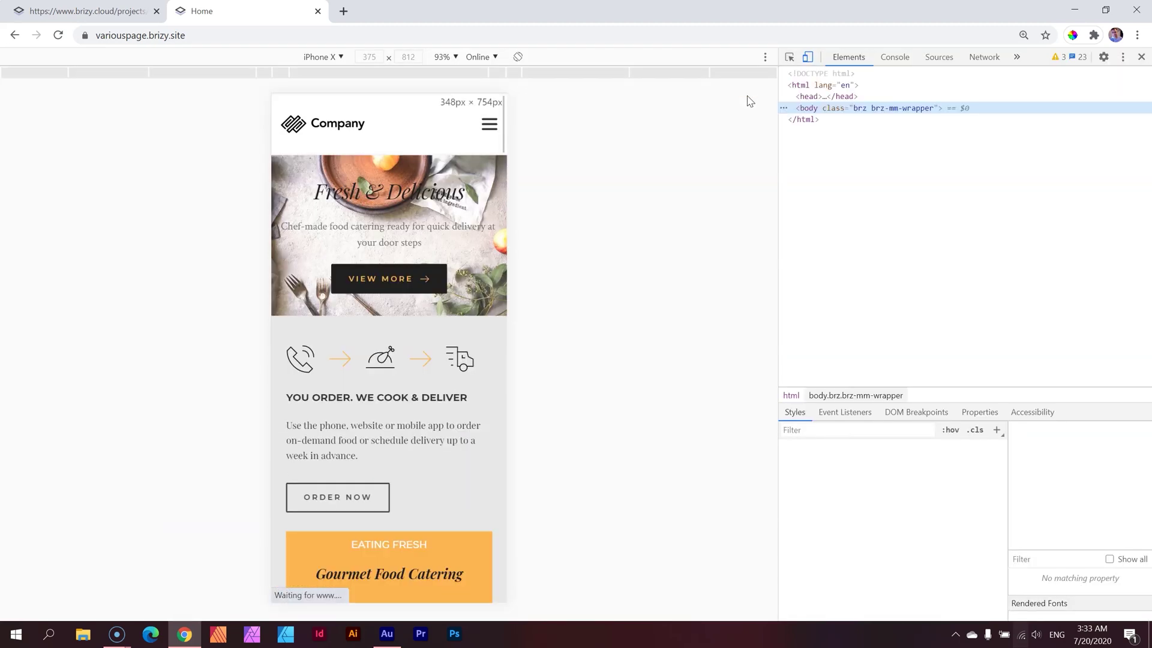
click(808, 57)
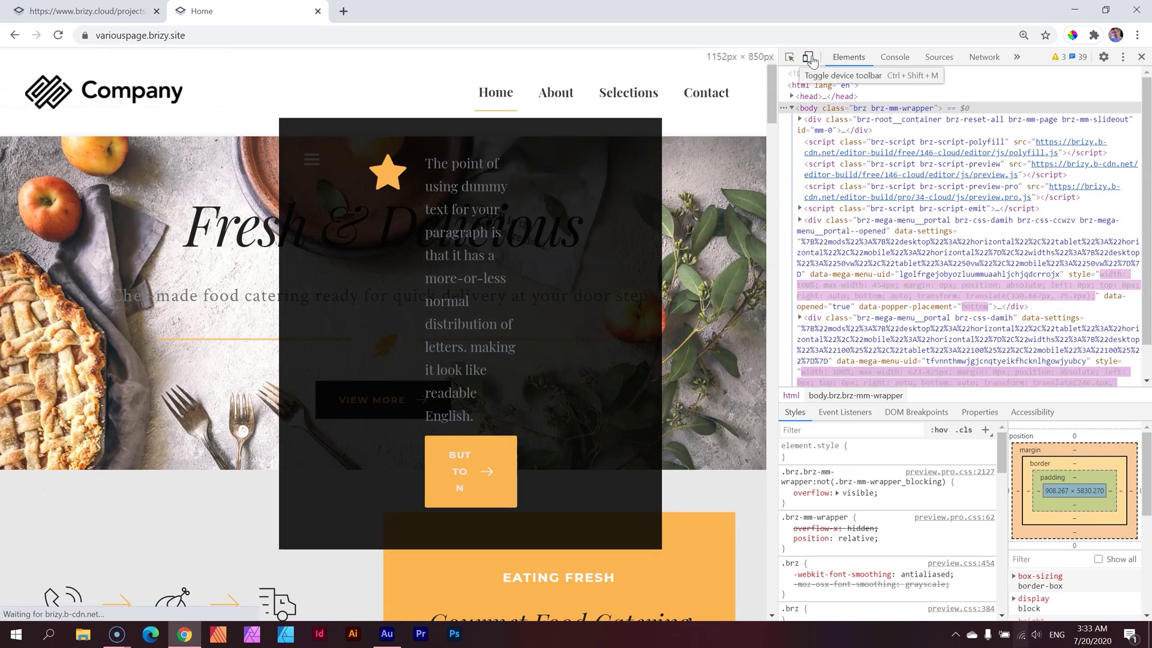
click(809, 58)
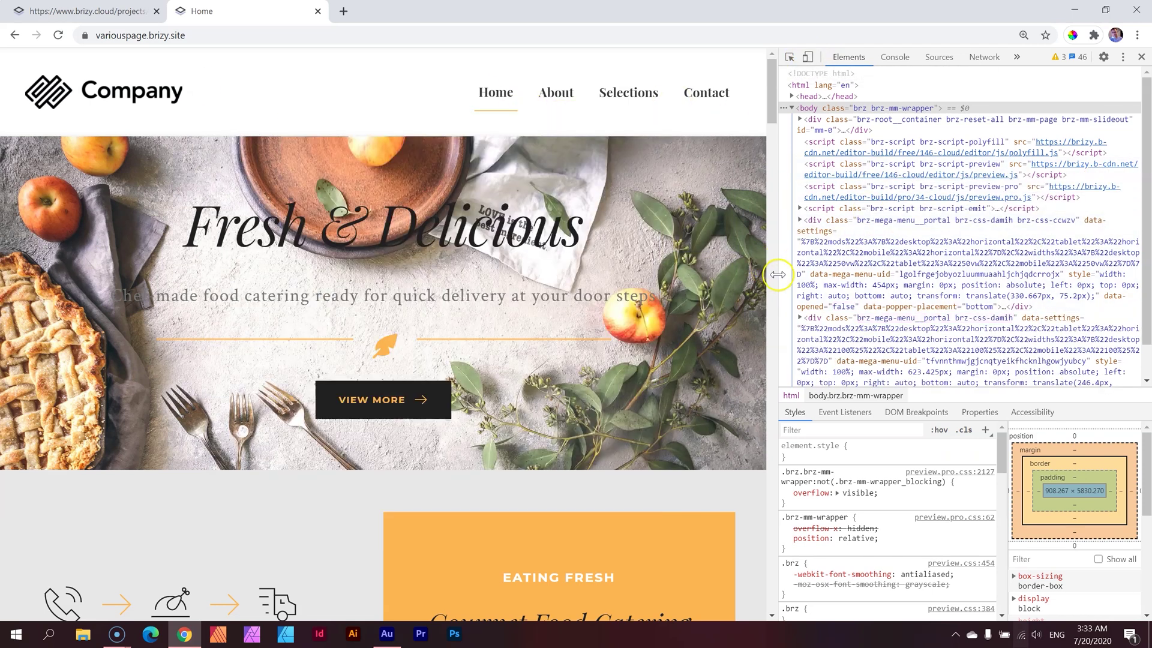
drag(778, 267, 876, 275)
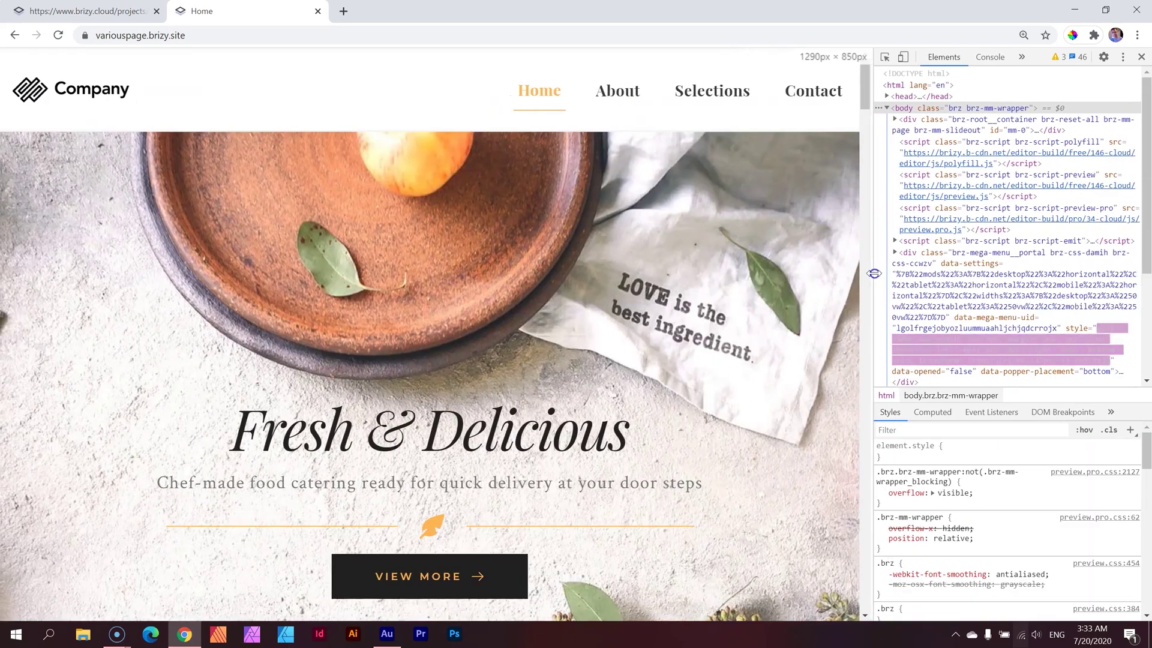
click(904, 60)
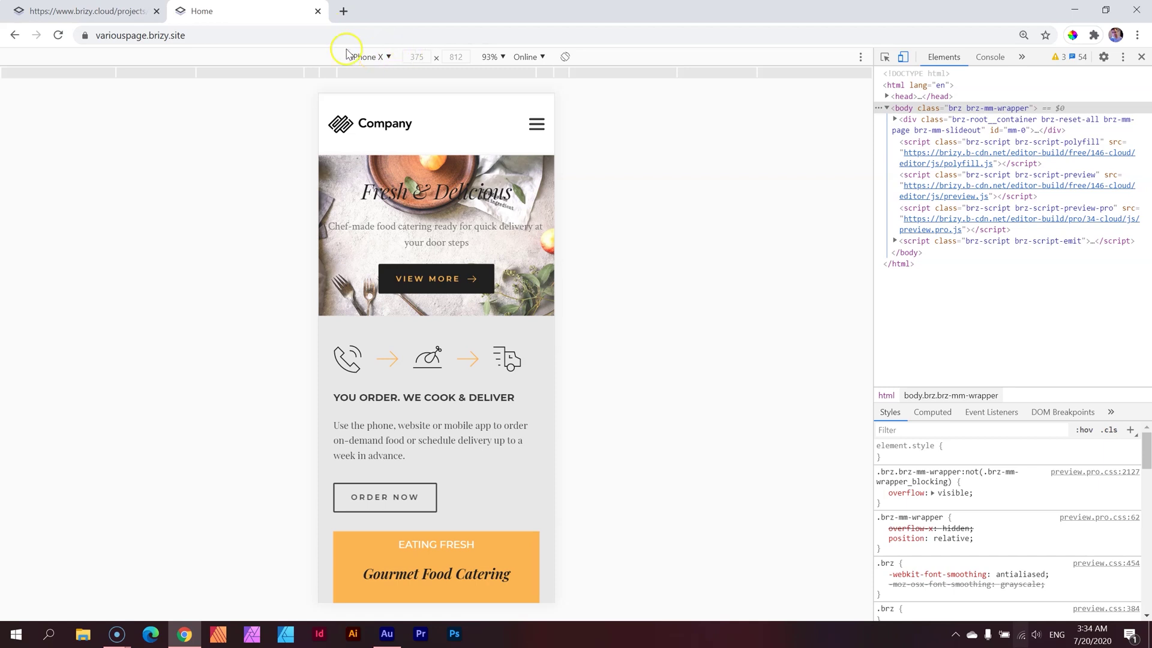
click(348, 56)
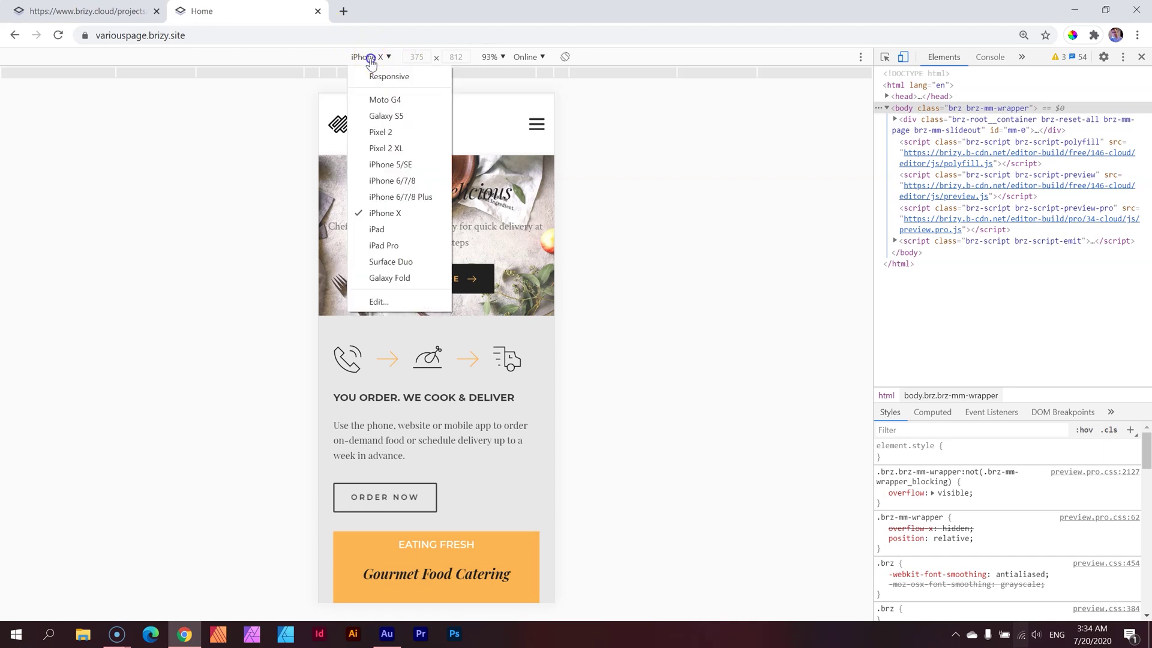
Emulate an iPad at 768 × 1024 and try tapping and long-pressing Contact to open its mega menu
click(378, 229)
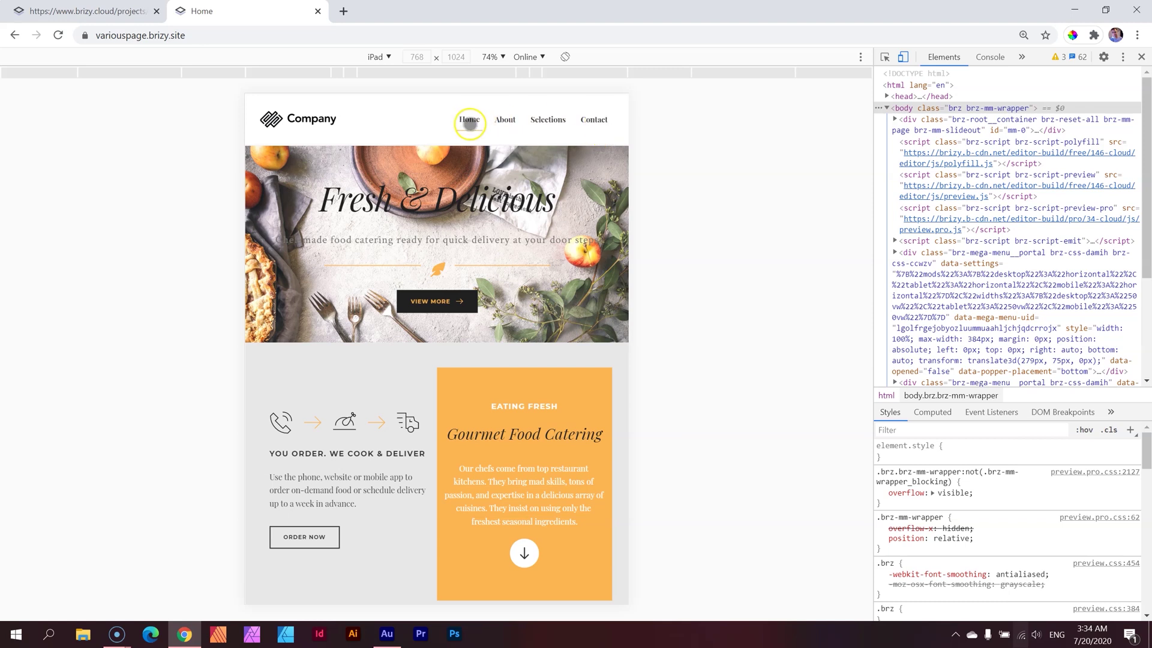
click(600, 123)
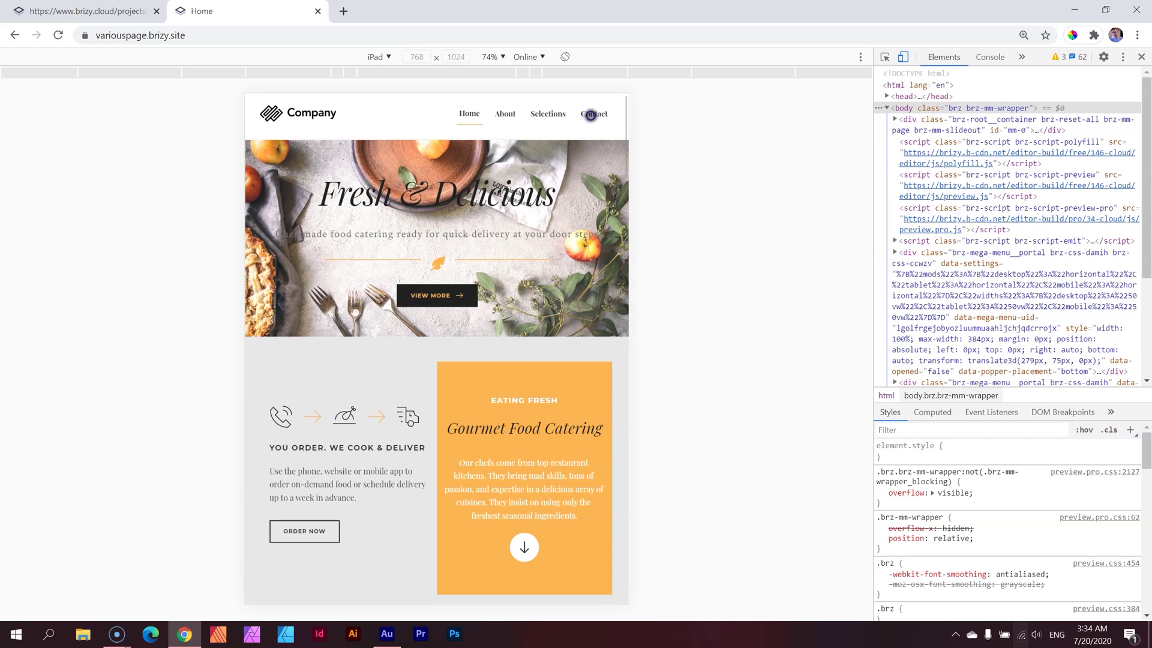
click(594, 116)
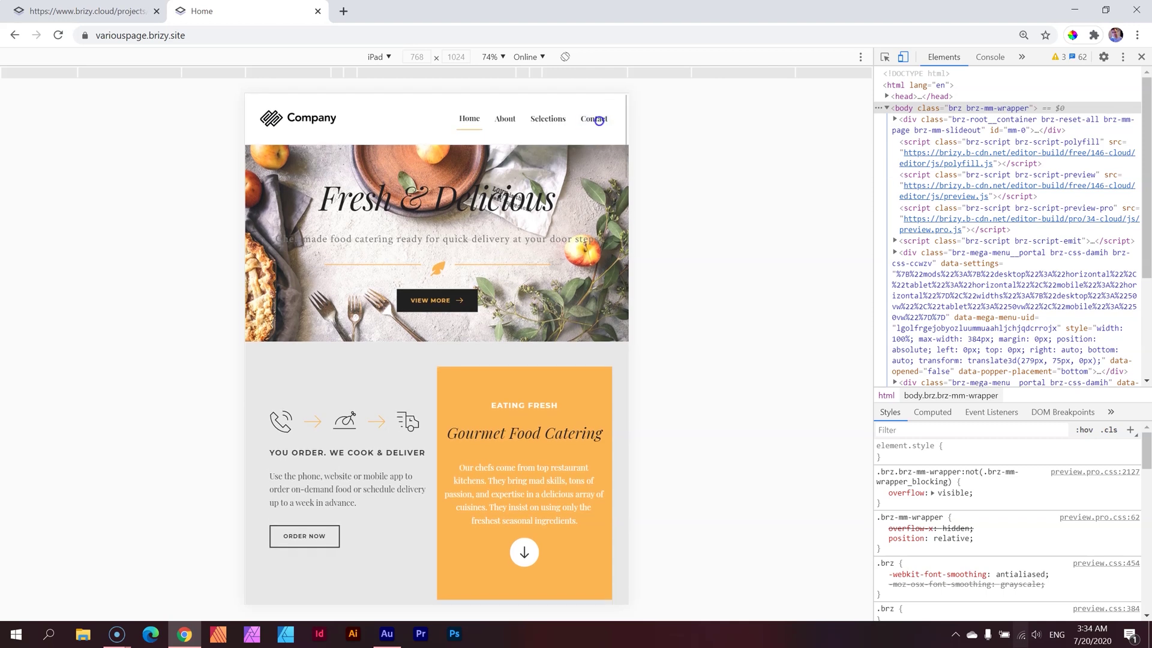
click(597, 120)
right_click(597, 120)
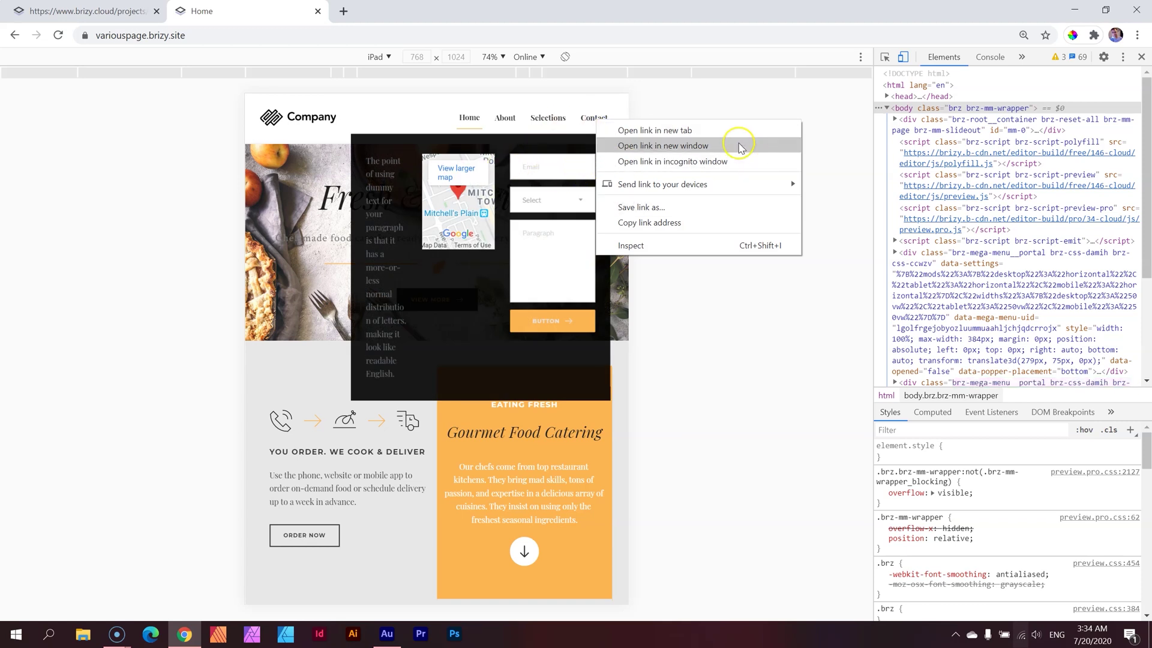
click(462, 326)
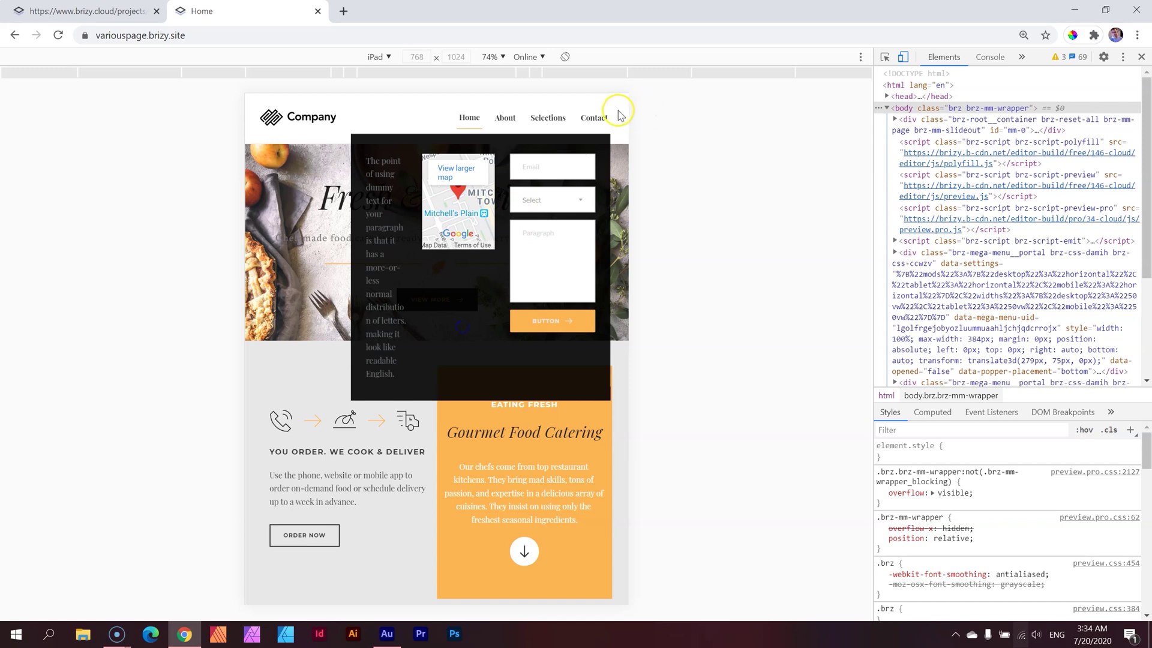
Tap Home and Contact again to test their mega menus in the tablet layout
click(469, 116)
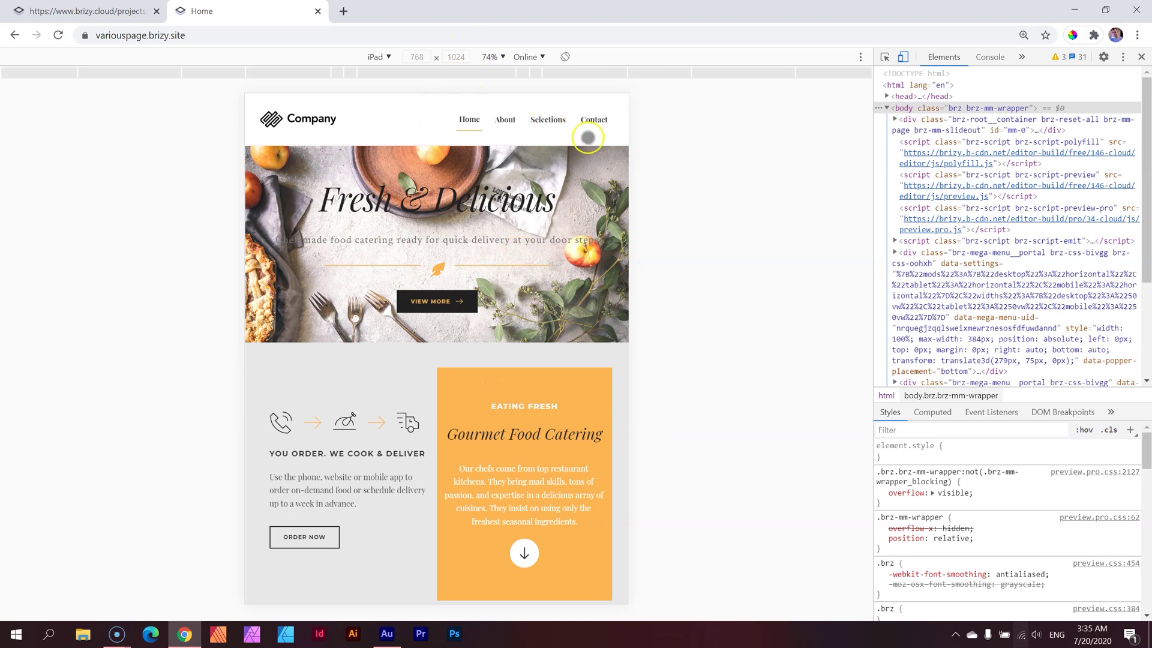
click(611, 130)
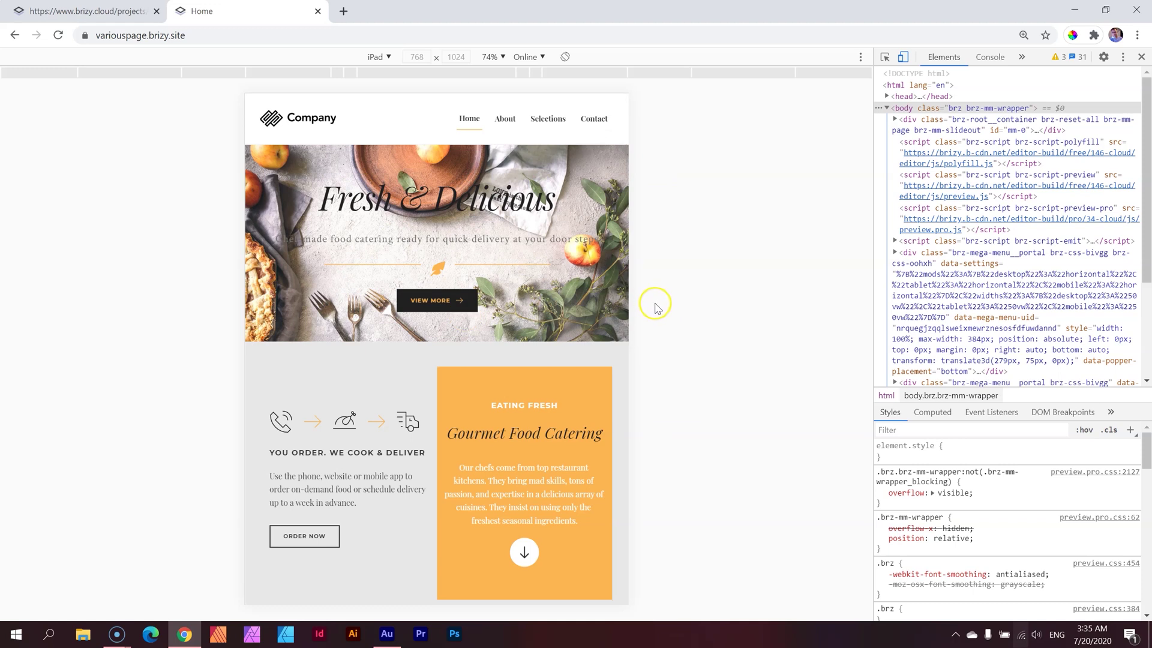
click(446, 123)
click(587, 119)
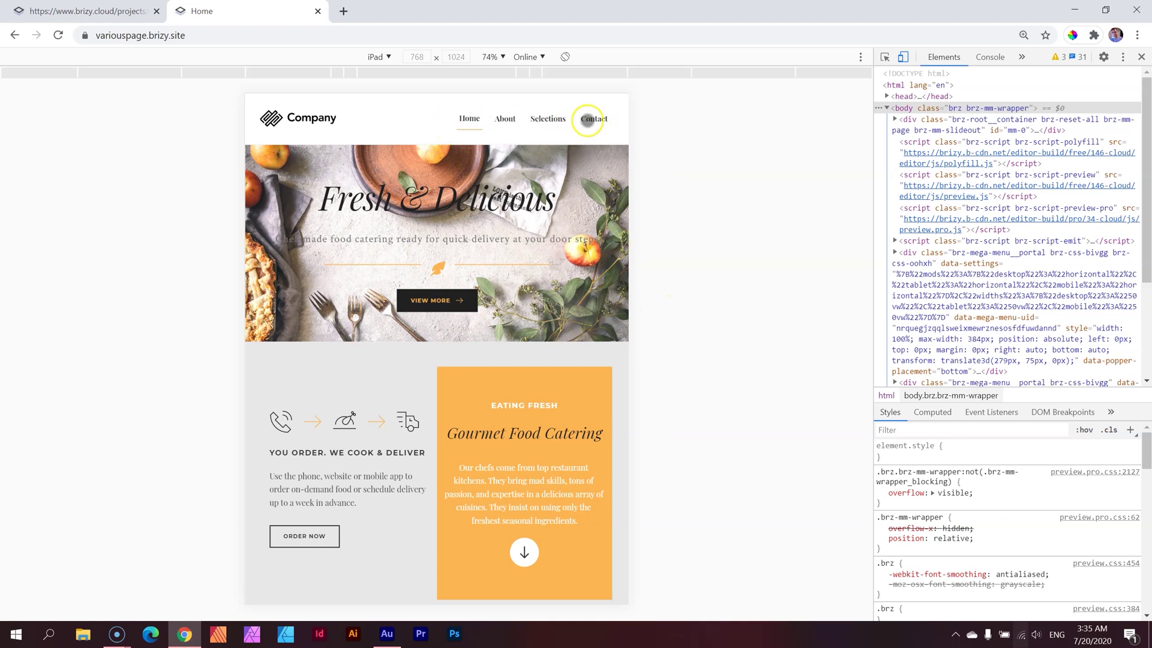
Switch back to iPhone X, open the mobile menu, expand the Home and Contact mega menus, then close it
click(385, 57)
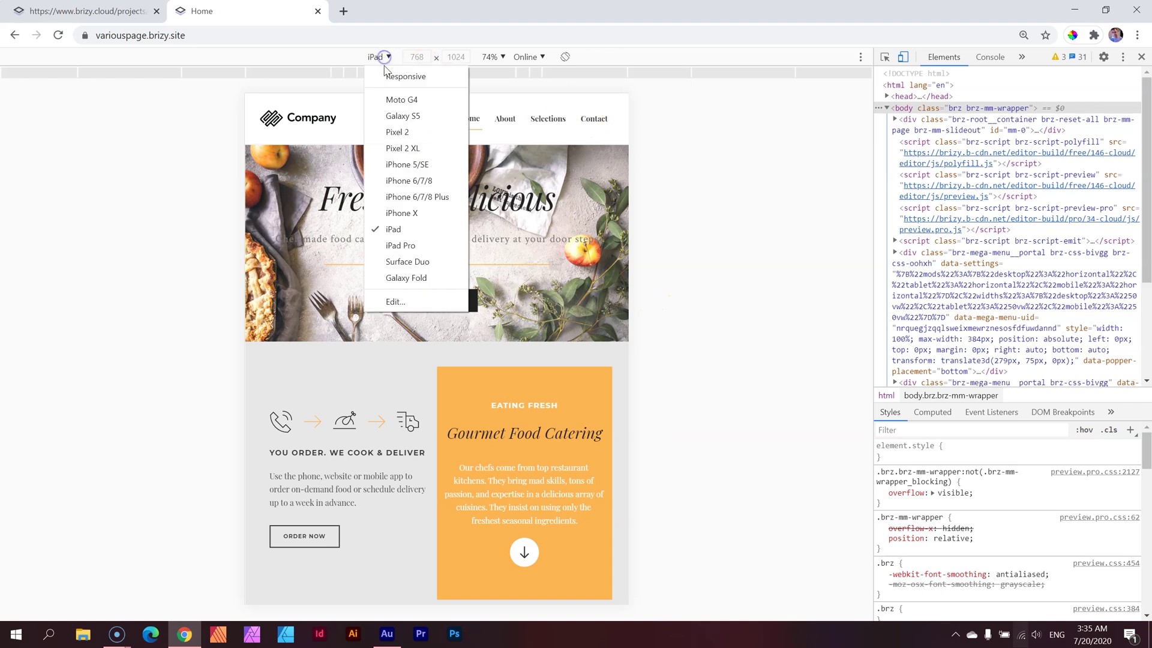
click(403, 214)
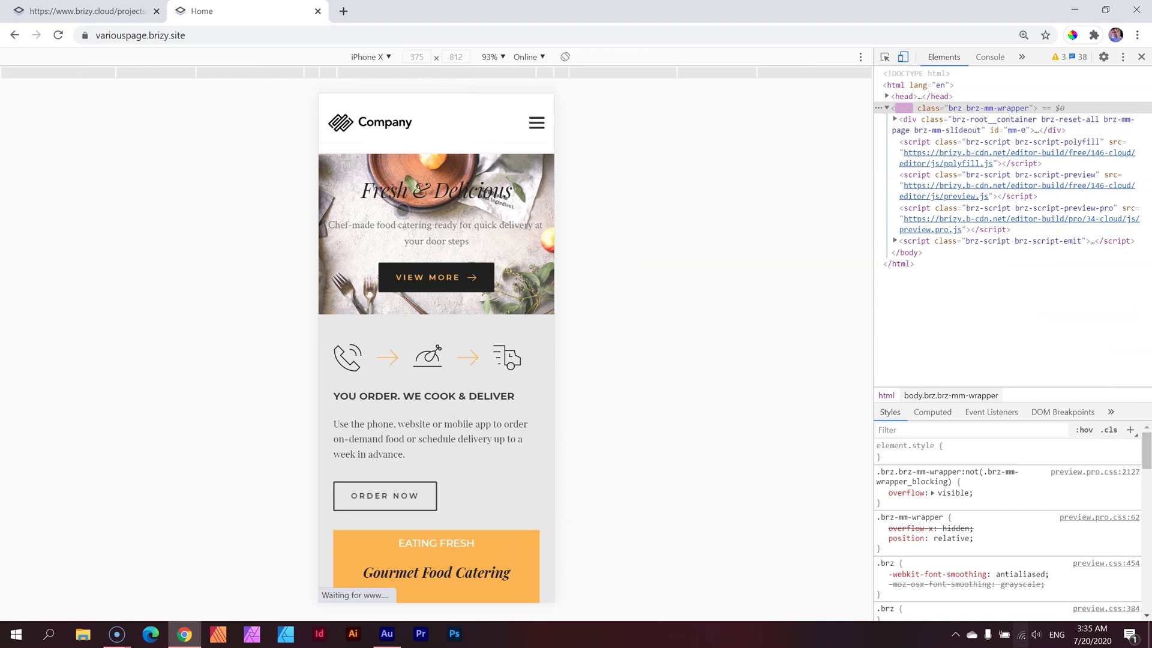
click(543, 128)
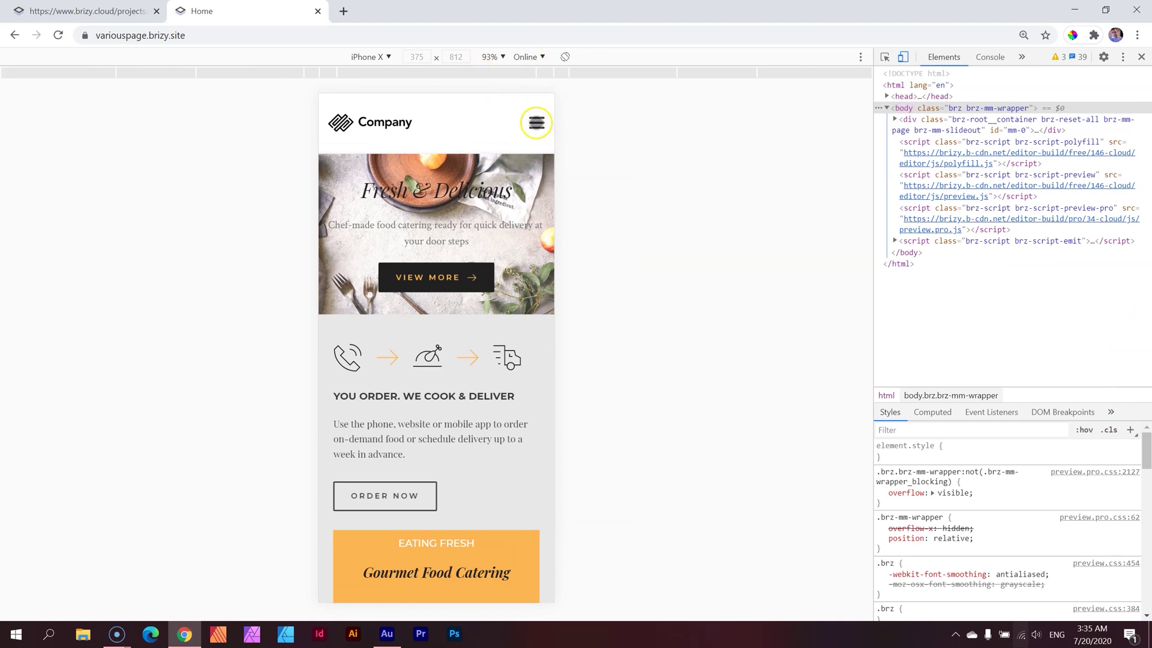
click(536, 123)
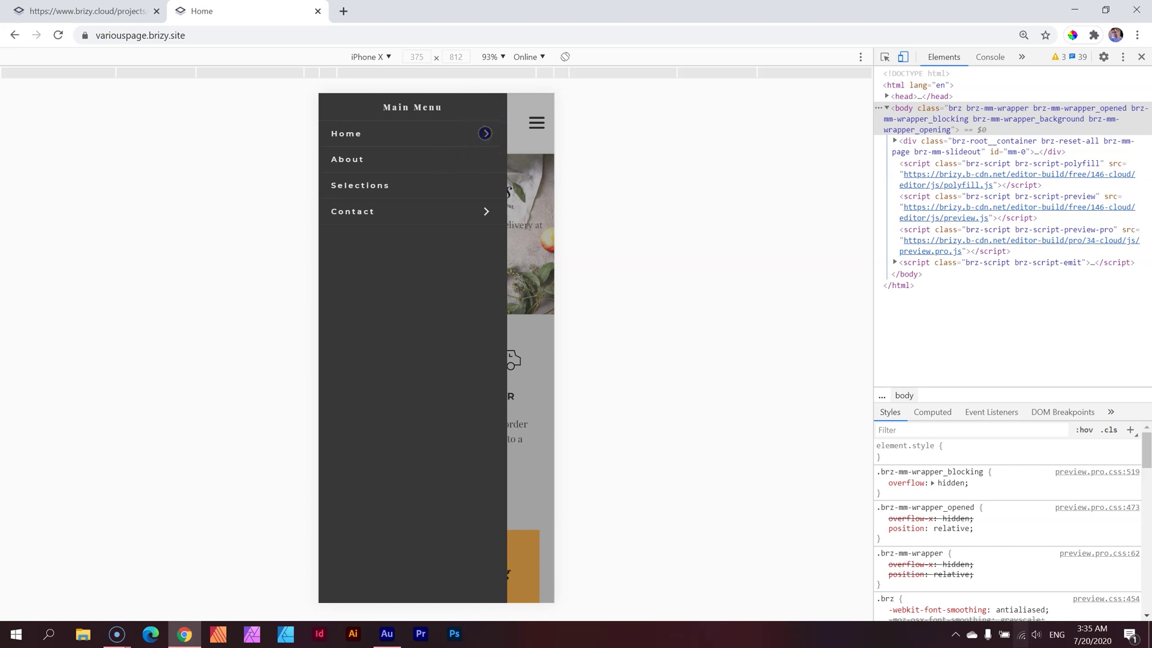
click(485, 133)
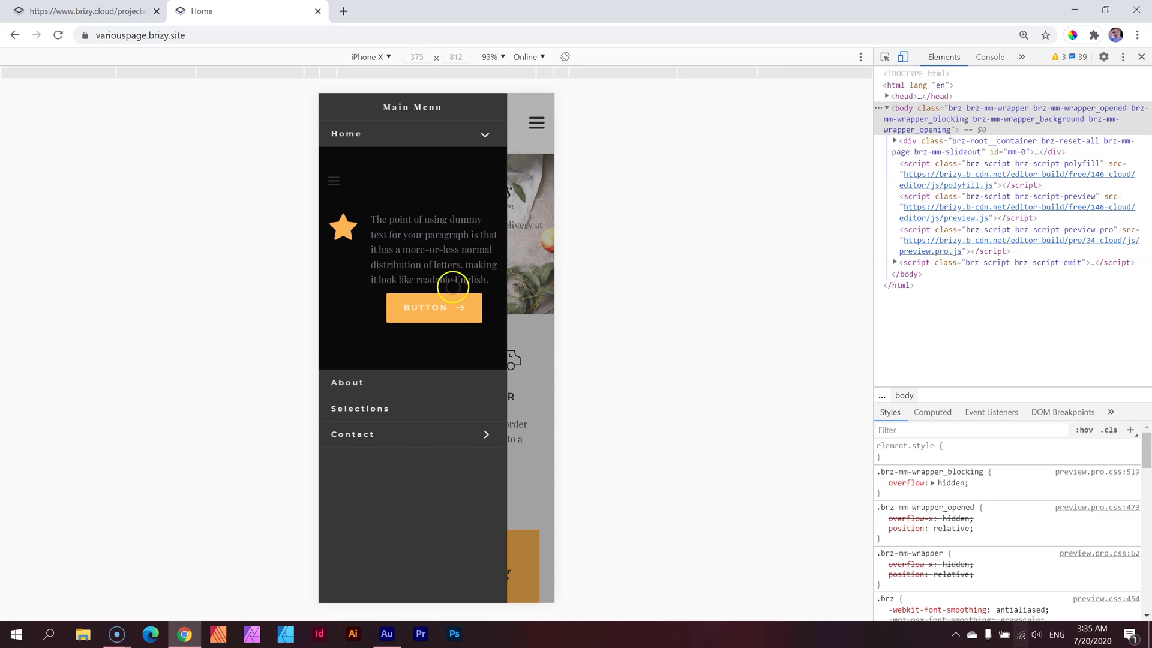
click(486, 434)
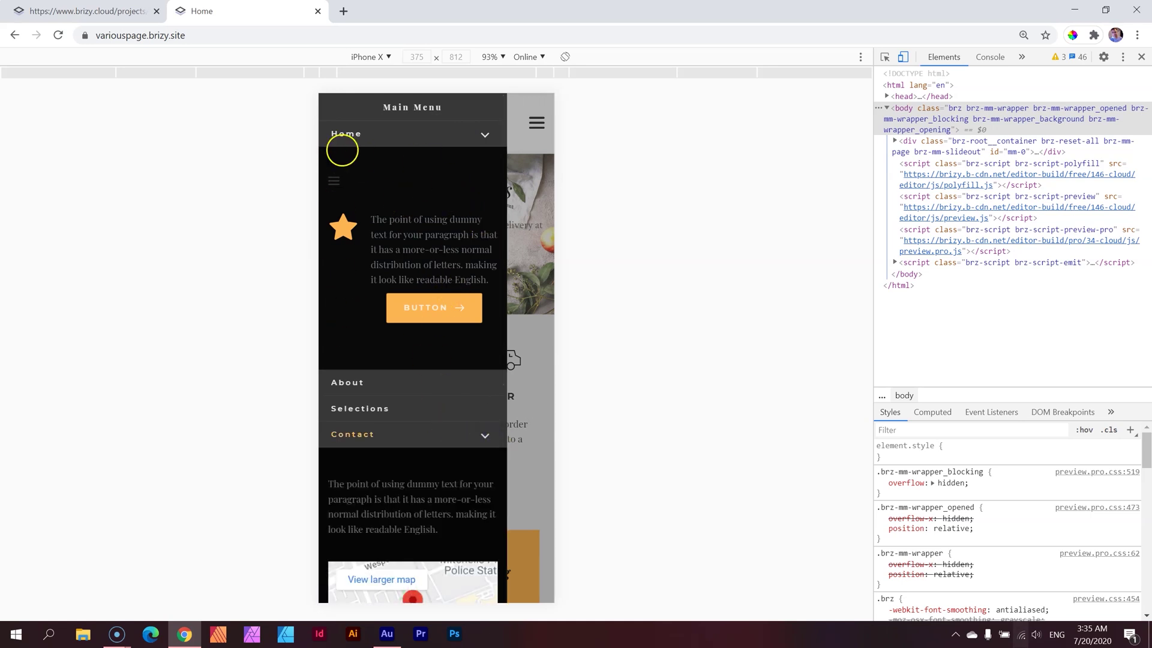
click(334, 181)
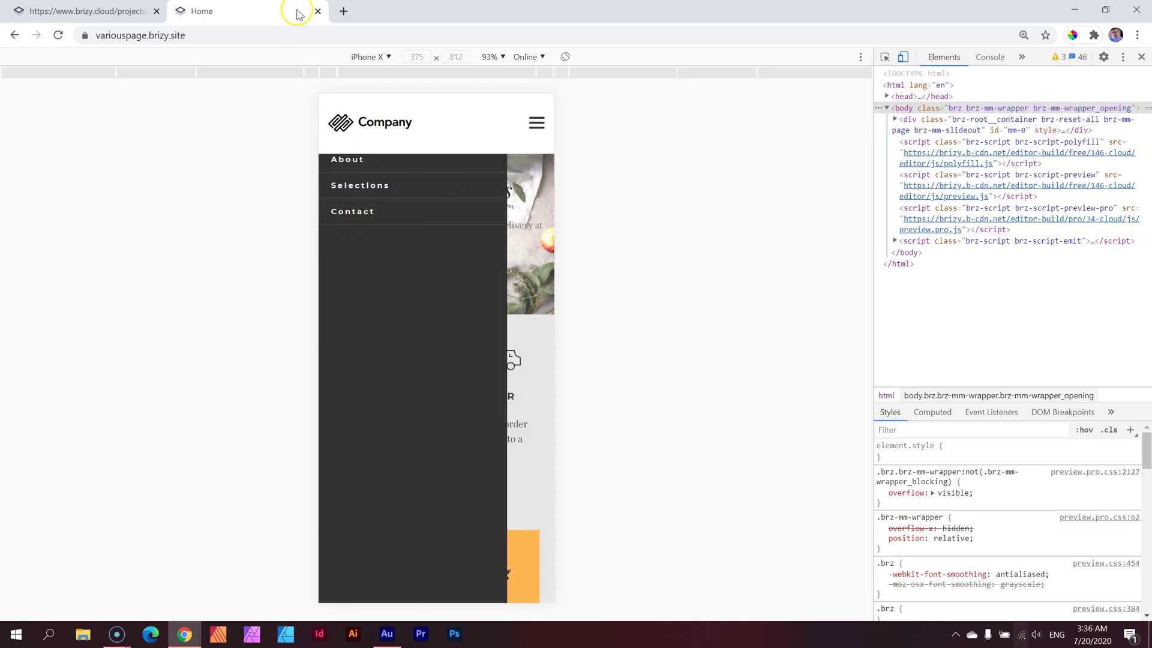
In the Brizy editor, check the mobile version's hamburger menu drawer, then close it
click(121, 11)
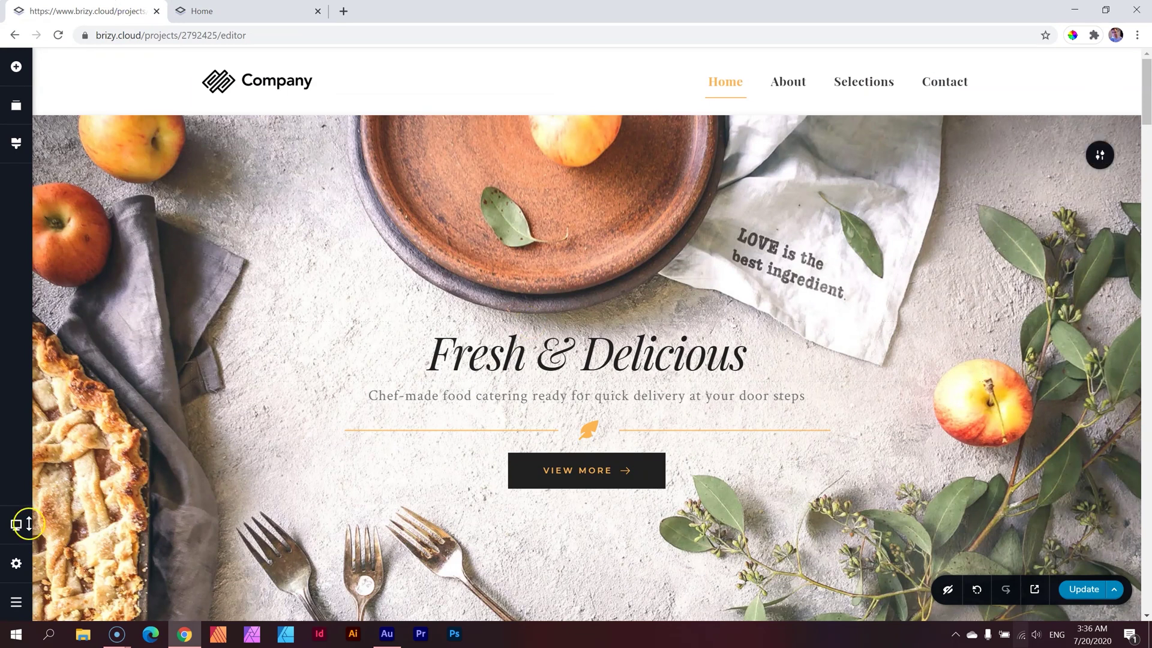
click(12, 527)
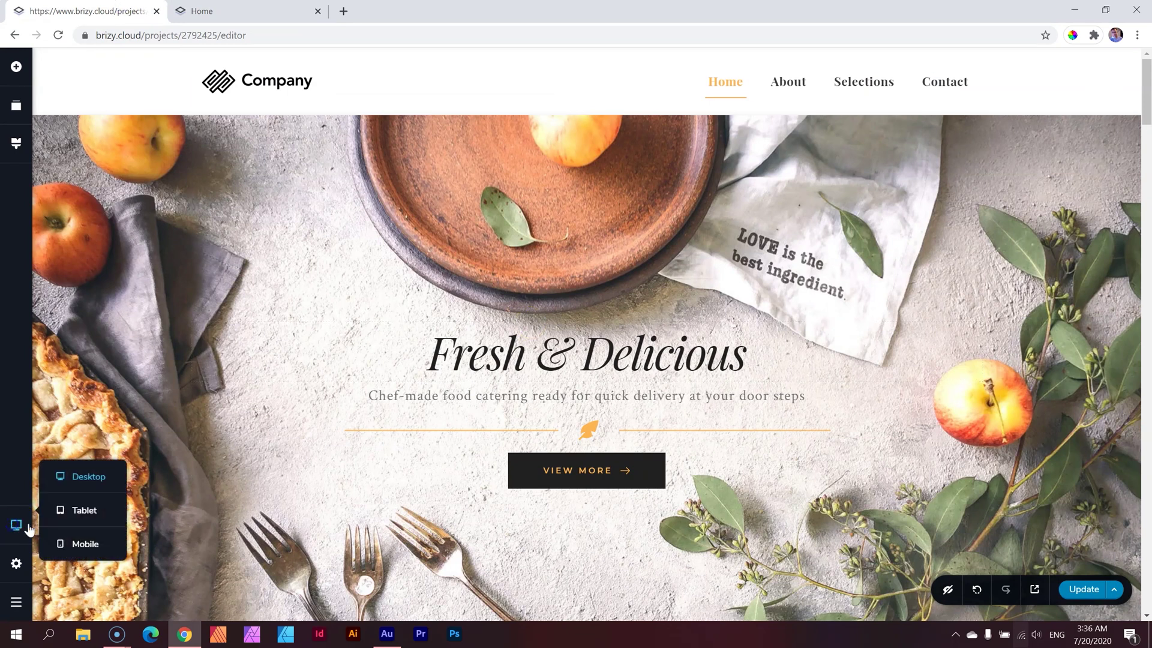
click(84, 543)
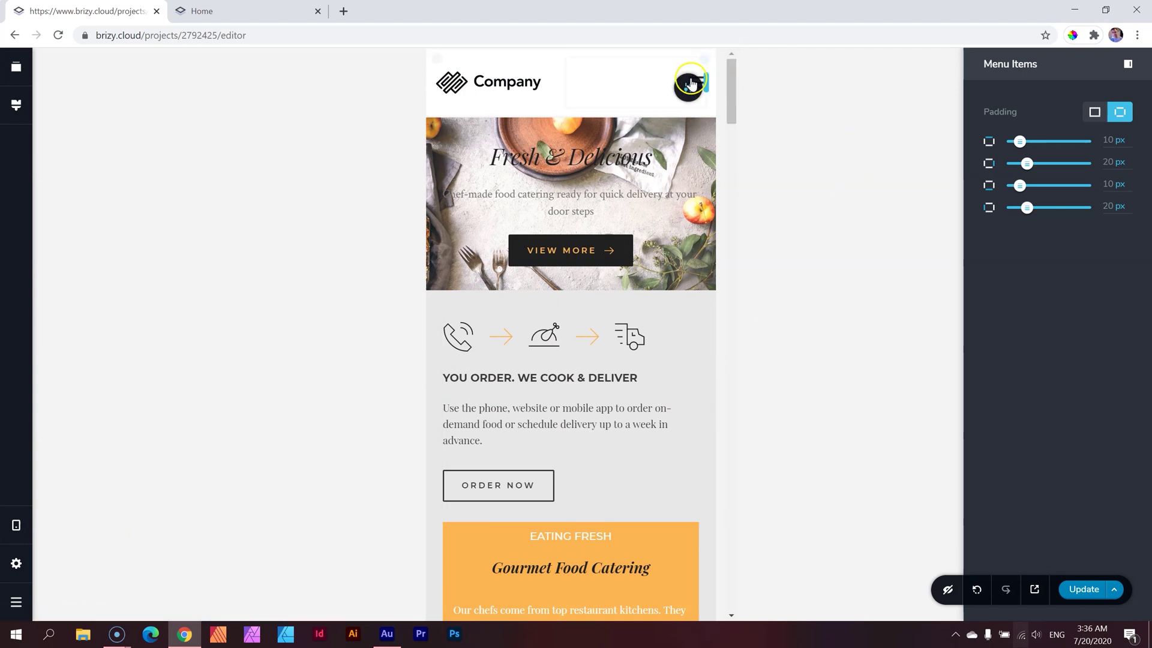
click(698, 82)
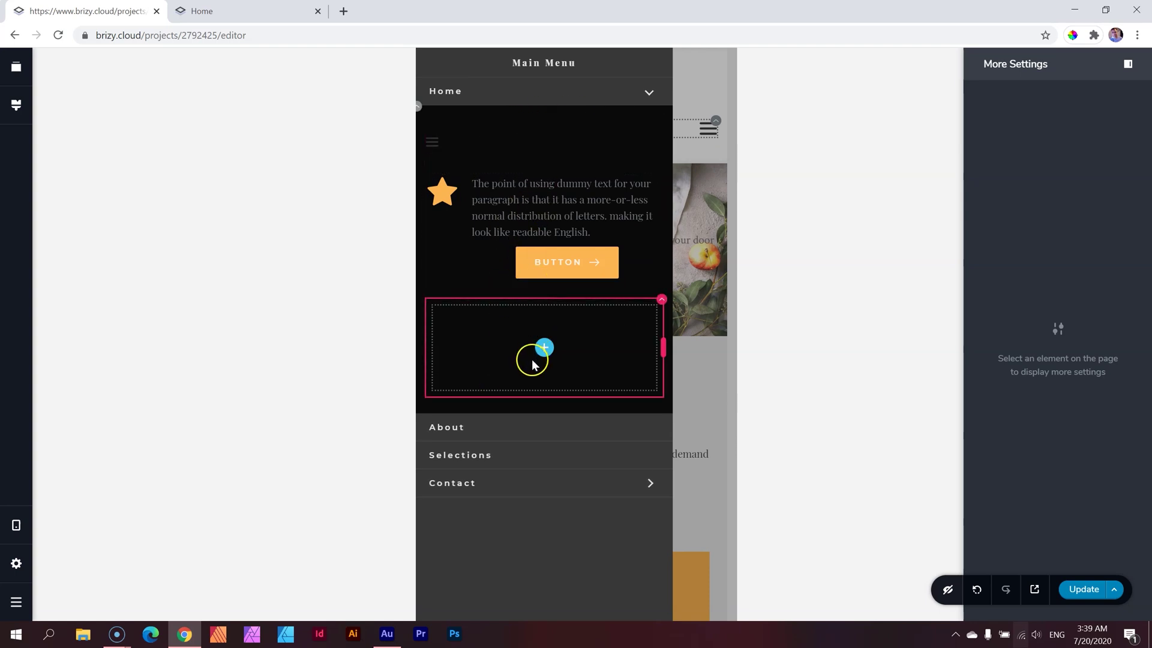
click(692, 205)
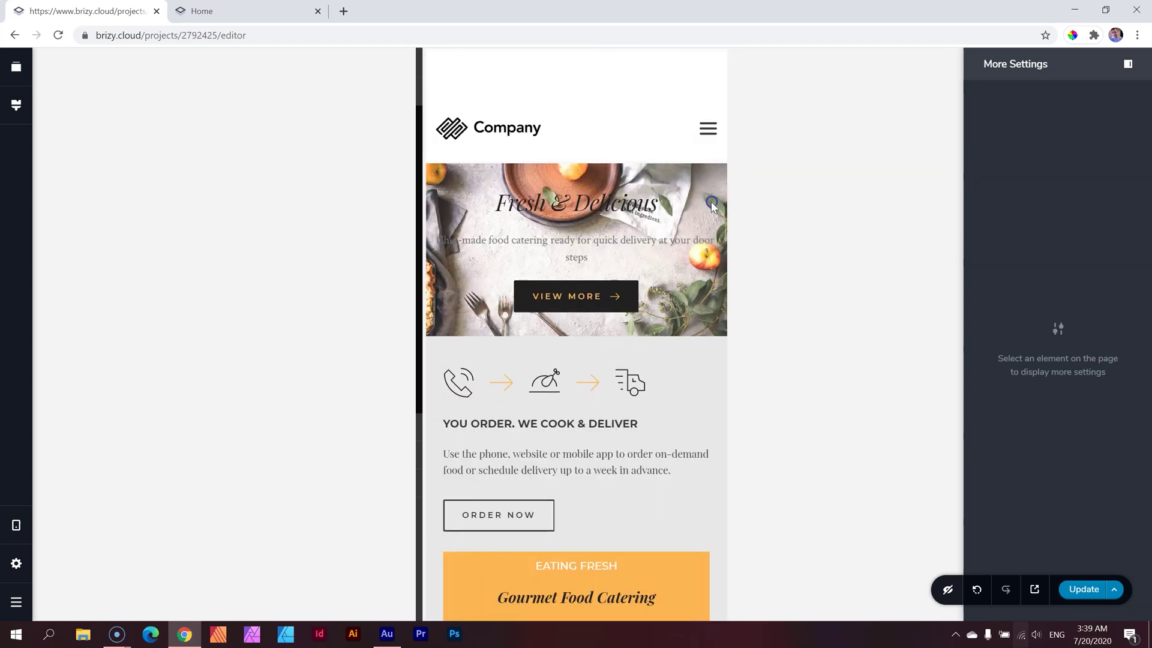
Switch to the tablet view and enable Make it Hamburger on the header navigation menu
click(16, 525)
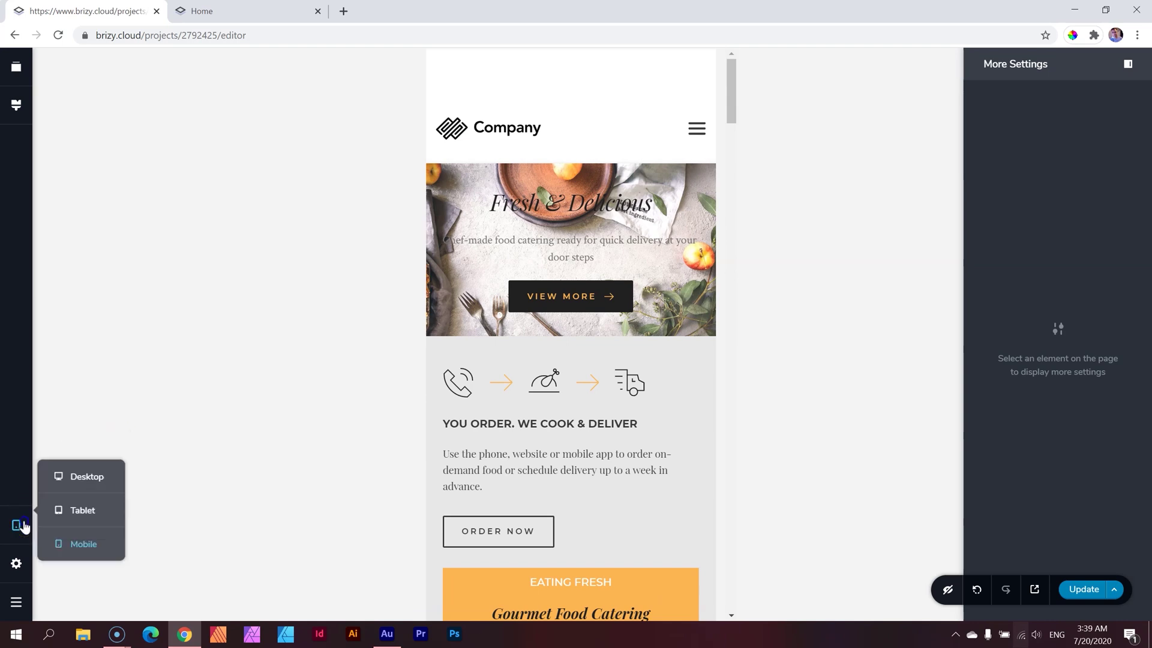
click(82, 514)
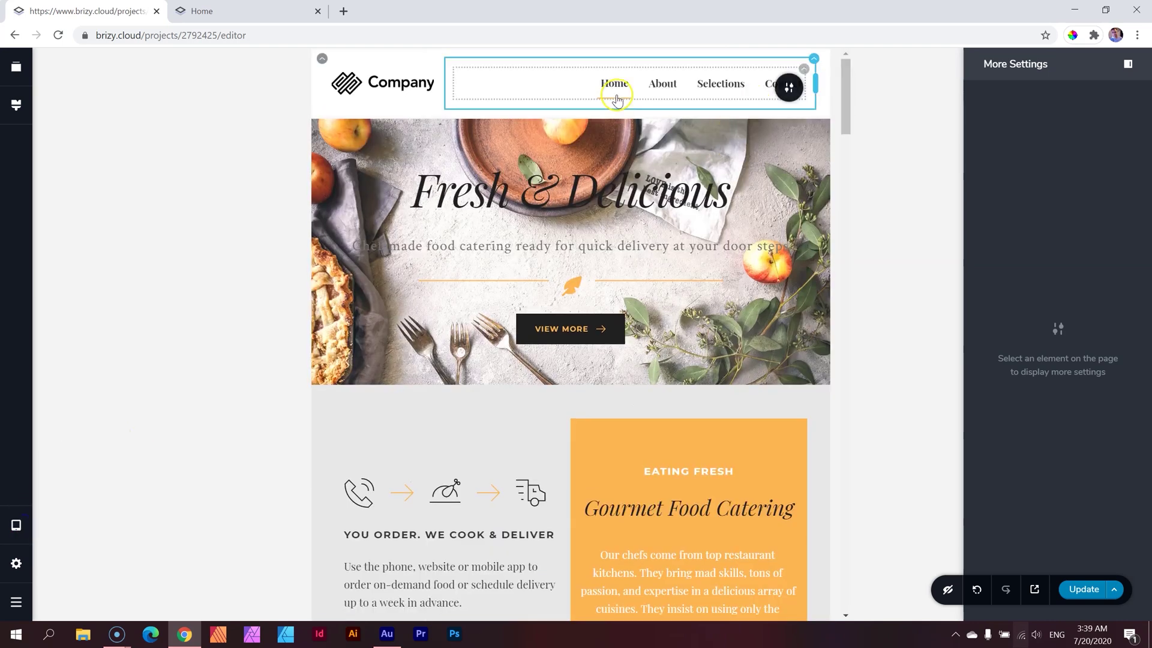
click(804, 69)
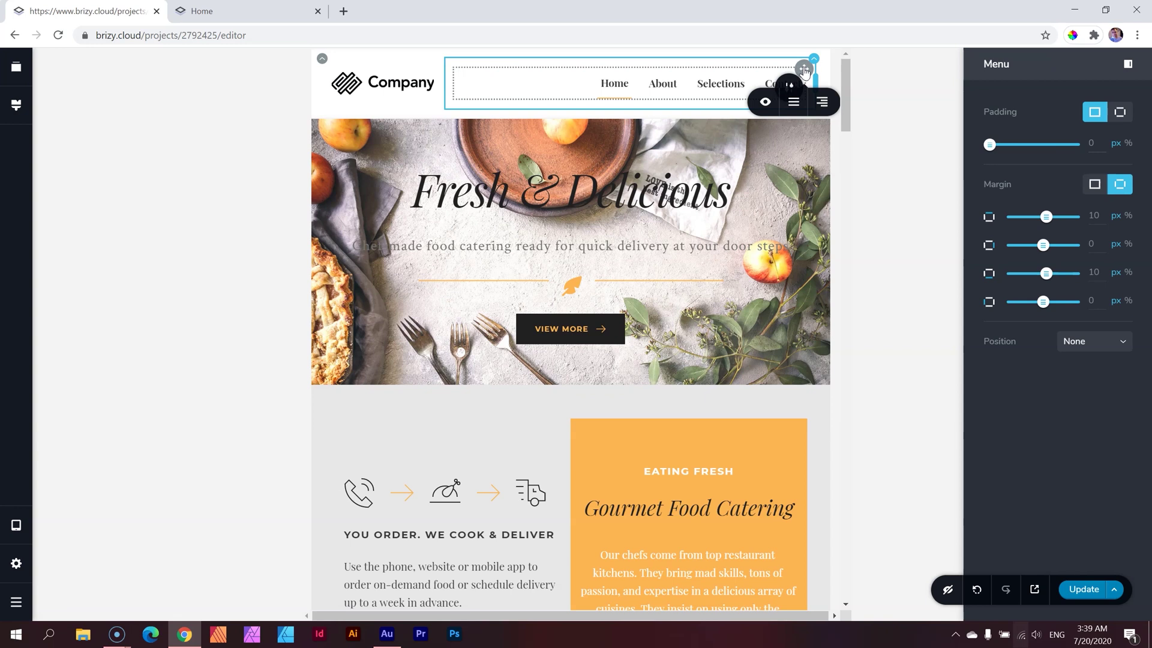
click(793, 102)
click(714, 174)
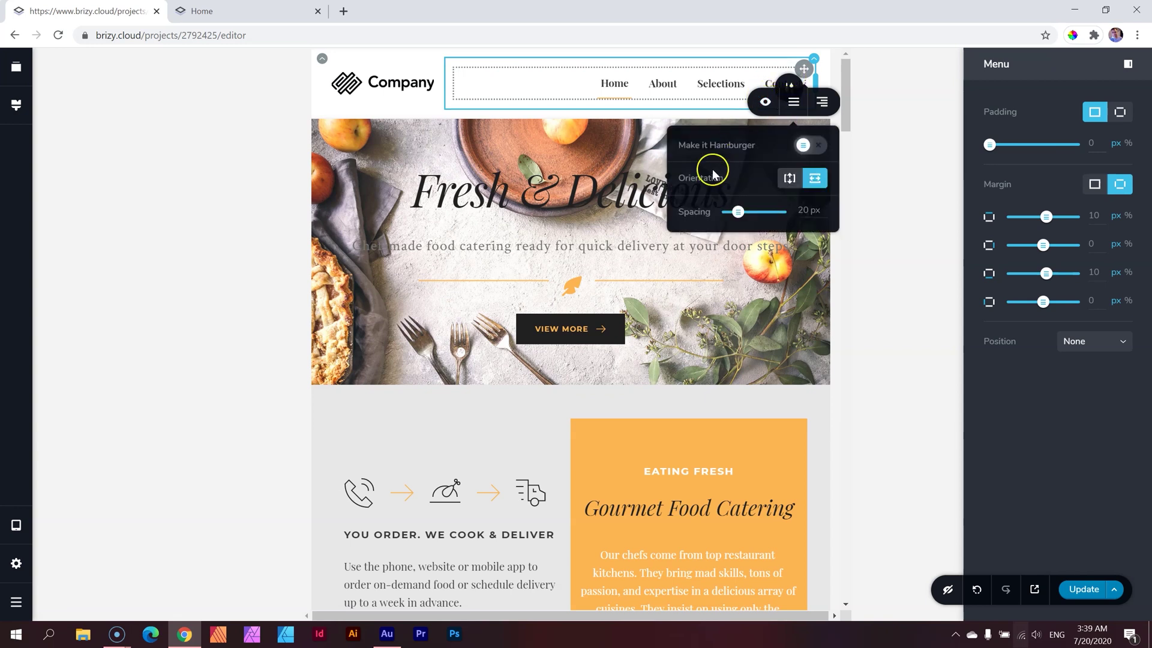
click(816, 145)
click(875, 87)
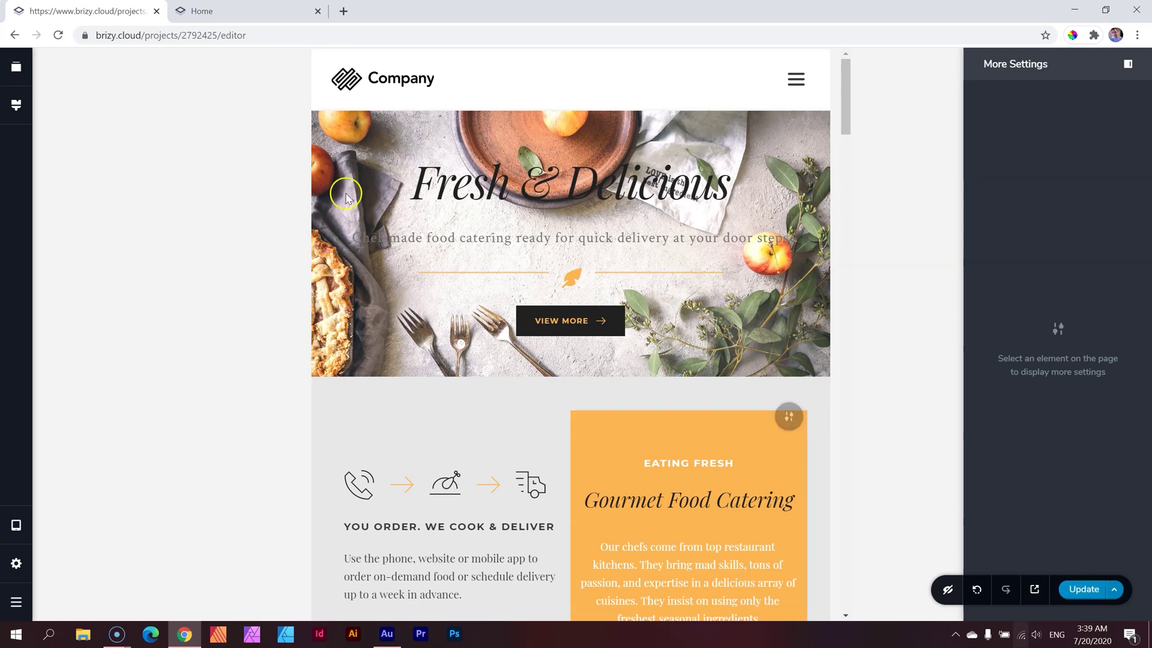
Emulate an iPad screen on the live site preview and reload the page
click(251, 8)
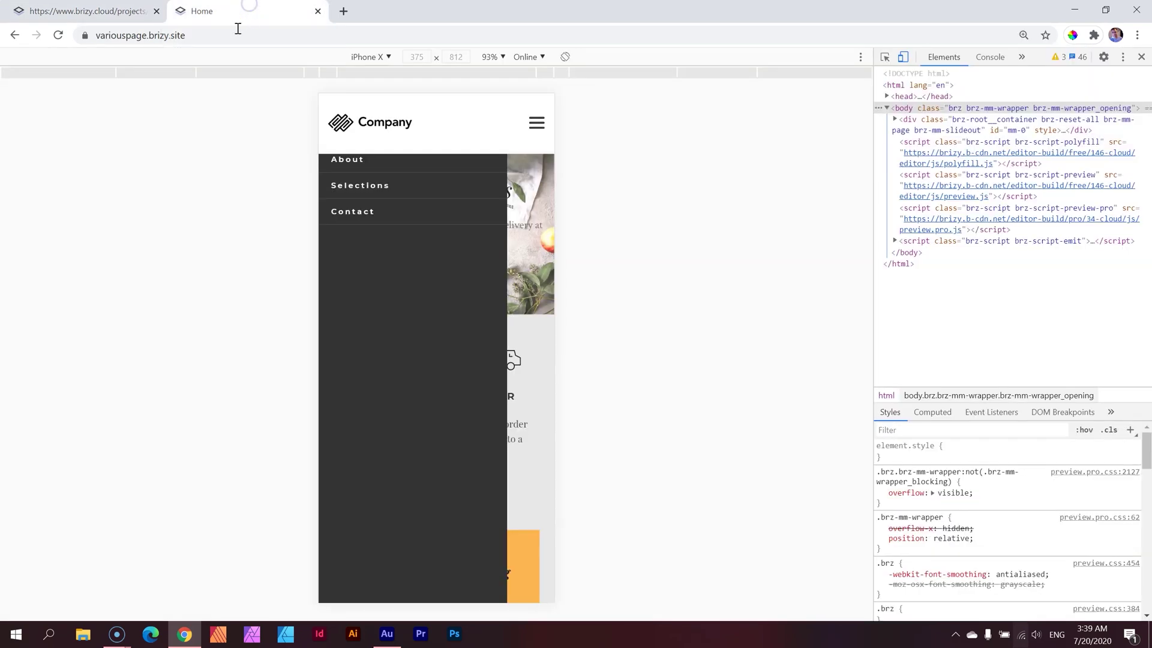
click(369, 60)
click(393, 228)
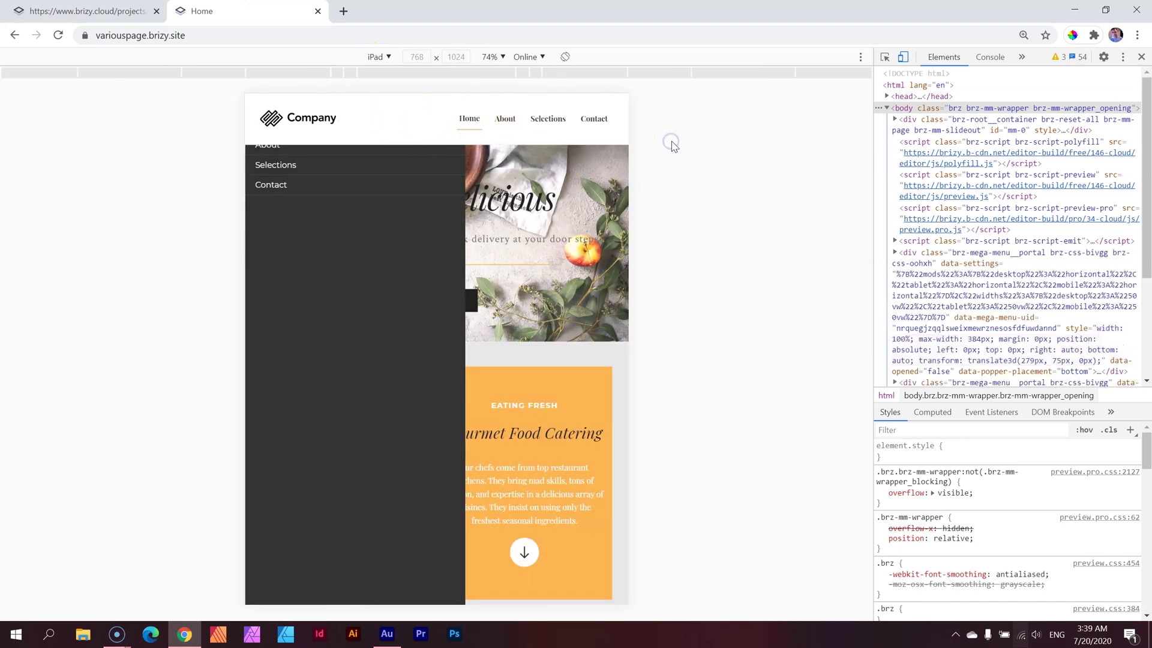
click(60, 34)
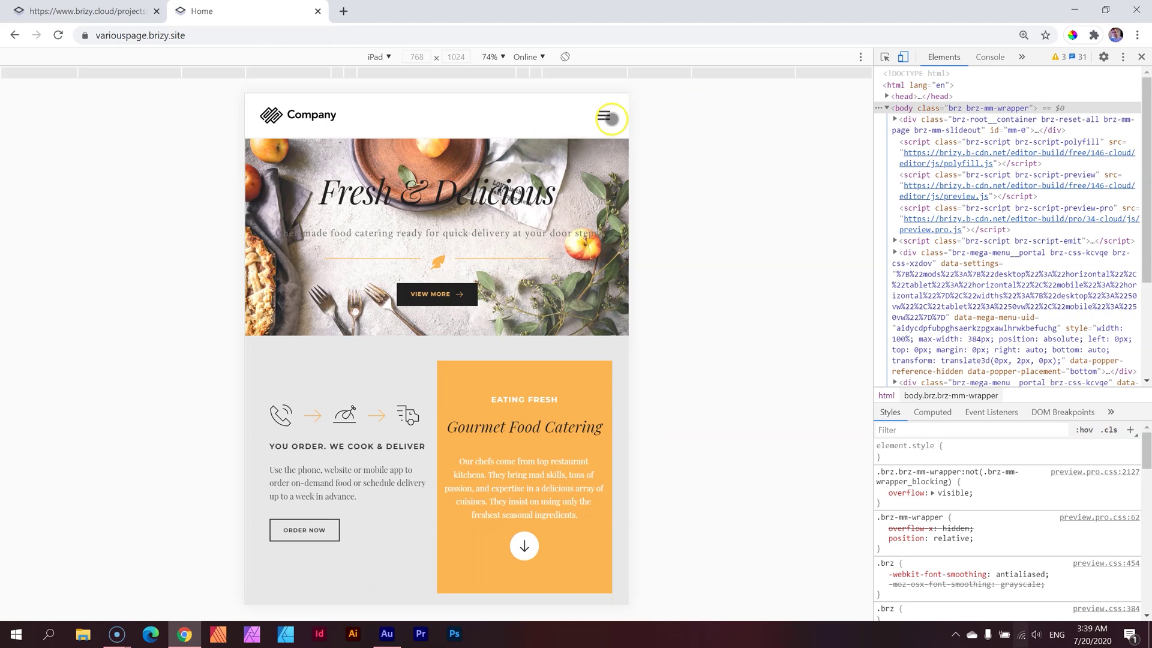
Open the hamburger menu, visit the Contact page, then return to Home
click(603, 114)
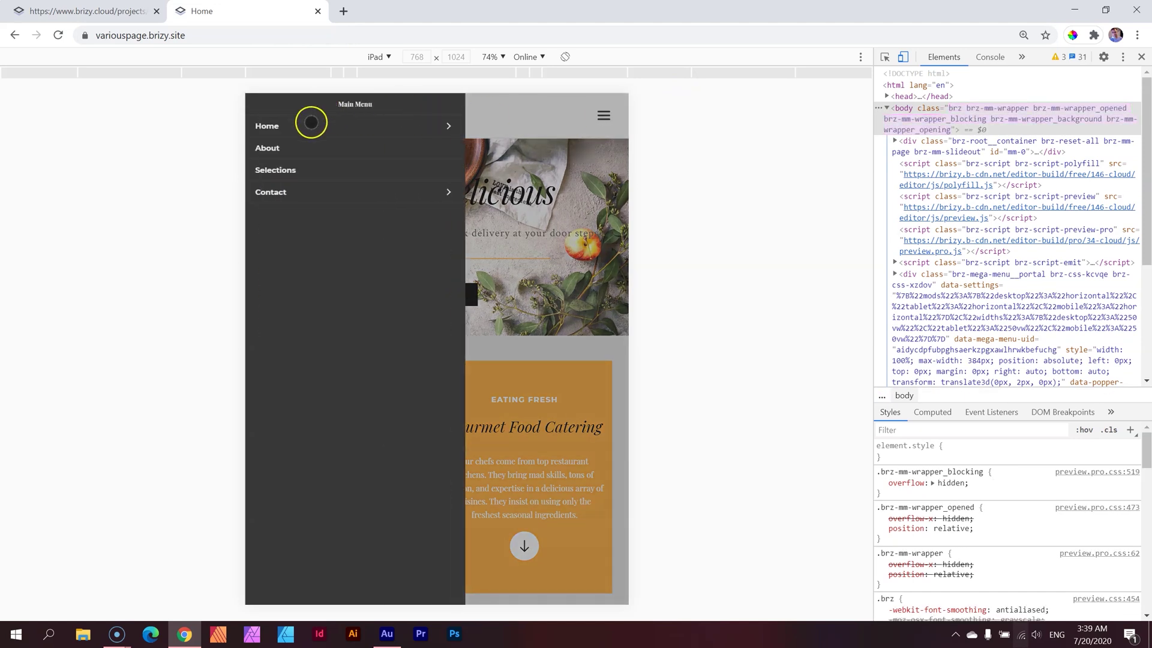
click(291, 197)
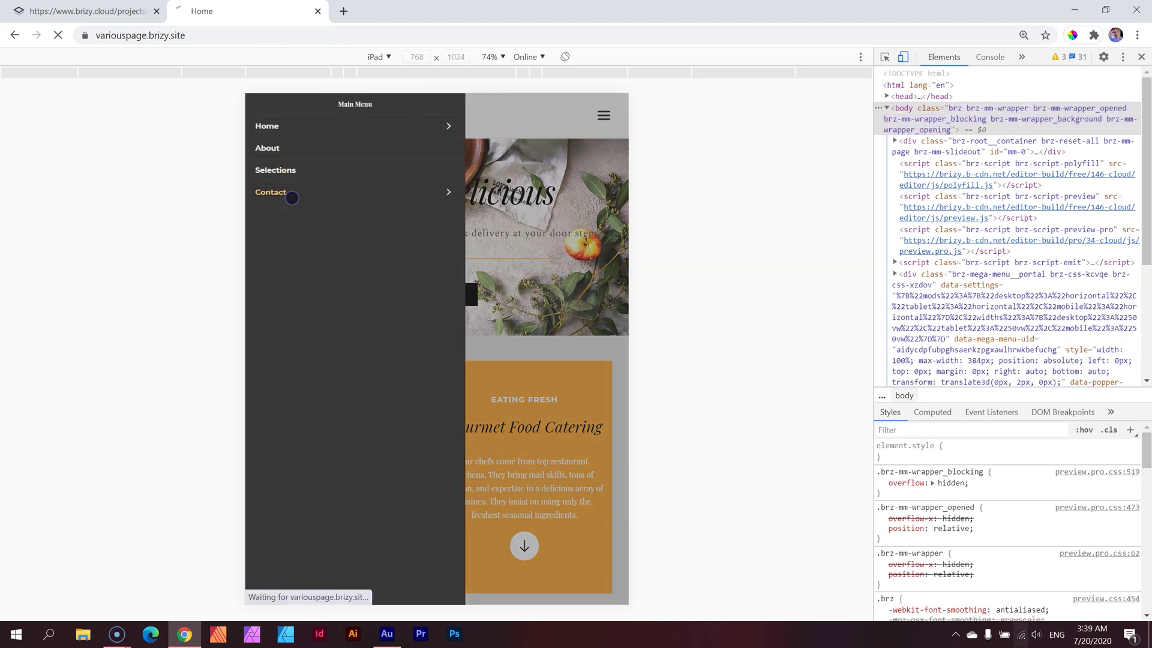
click(447, 193)
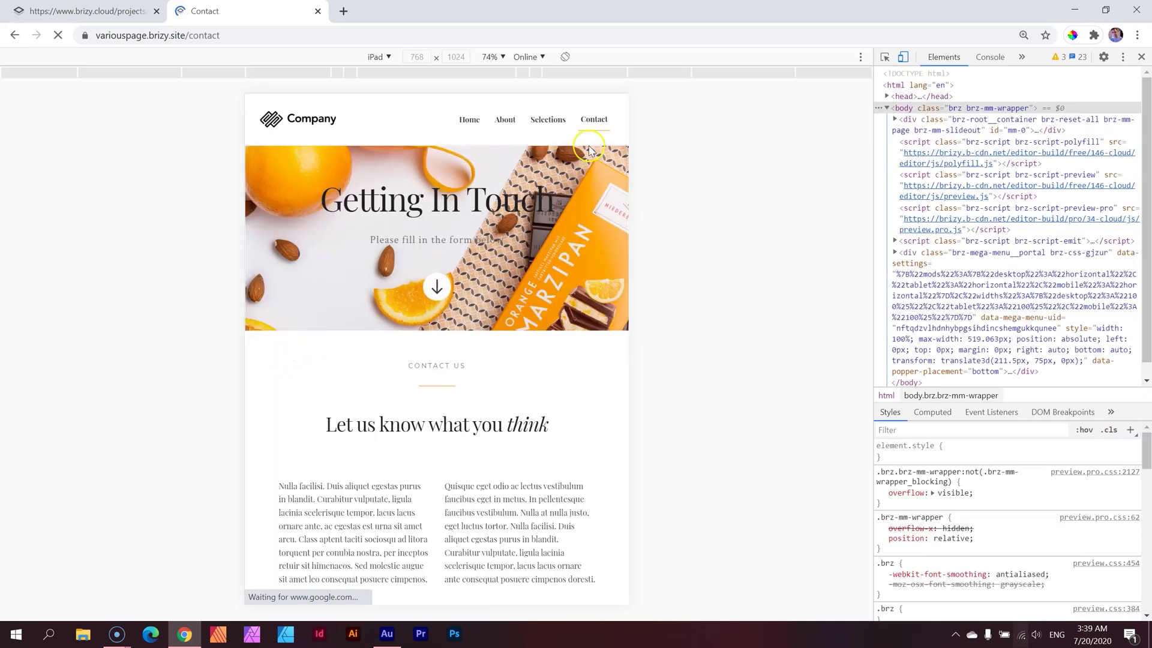
click(471, 119)
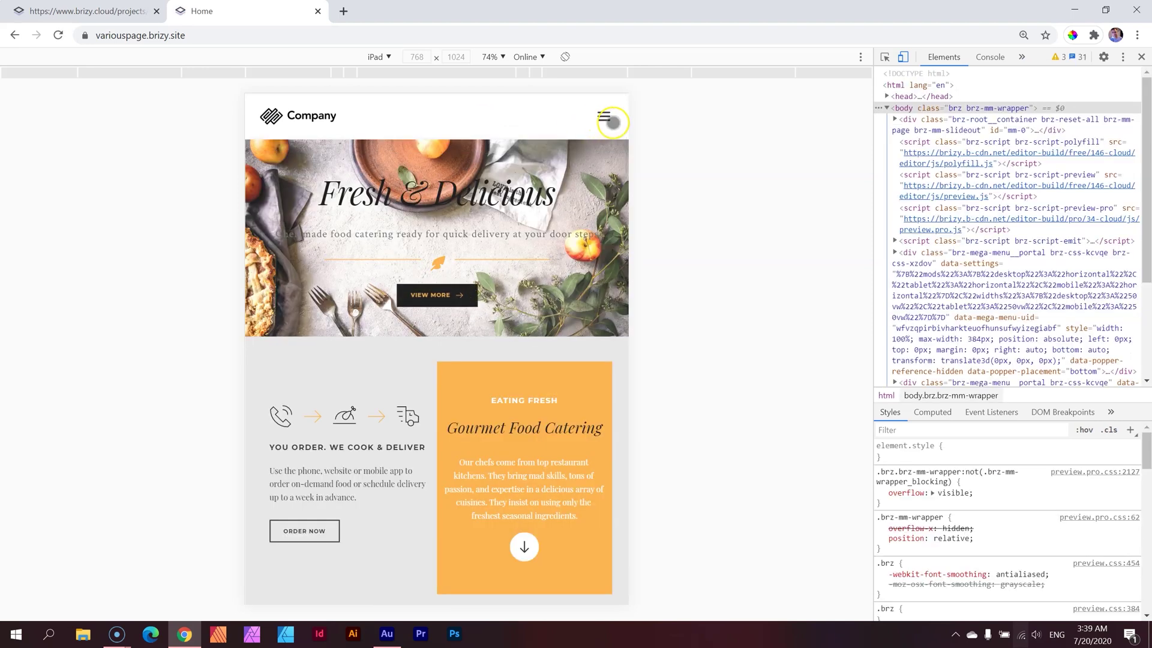
Reopen the hamburger menu and expand Contact's mega menu showing its map and form
click(605, 118)
click(605, 118)
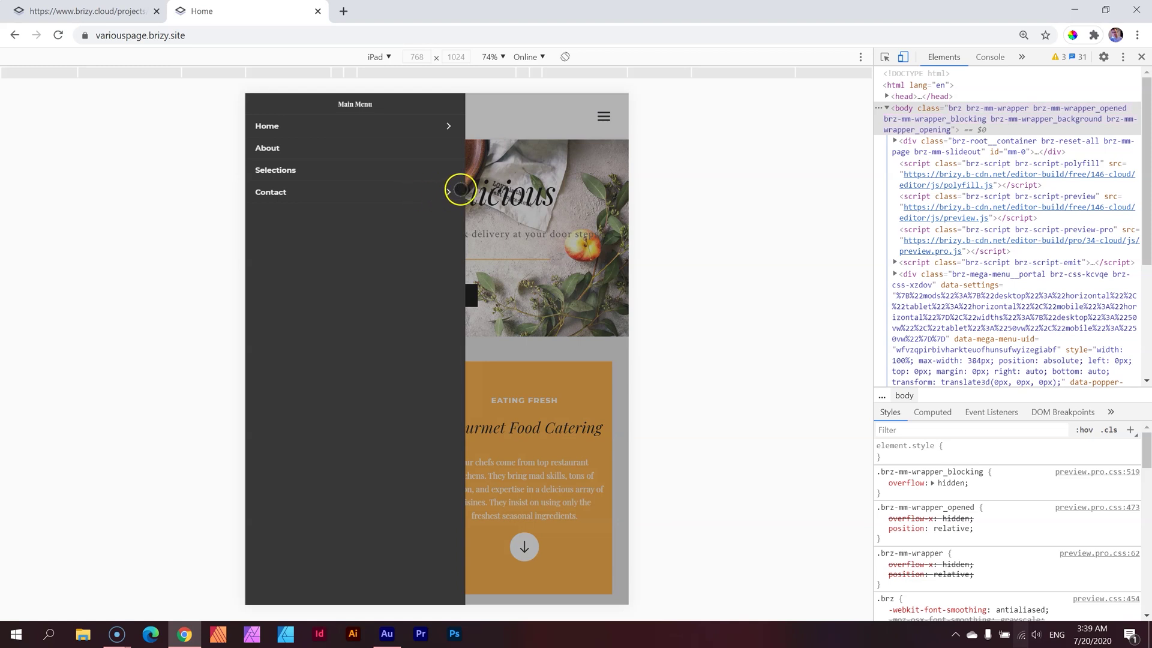
click(445, 193)
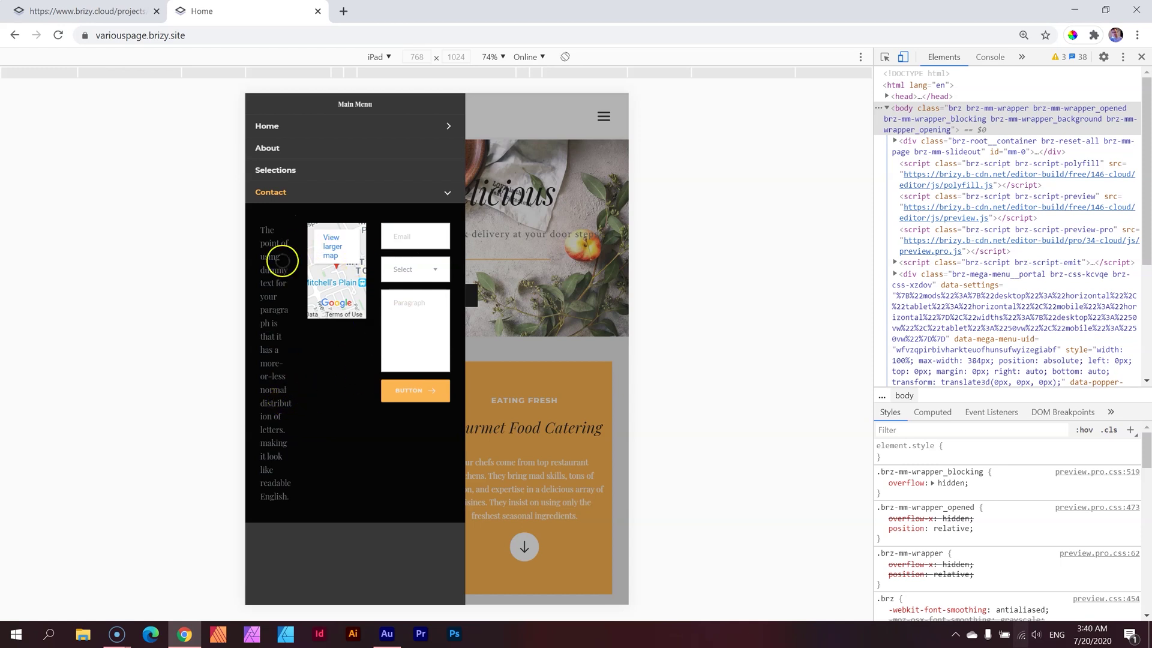
click(415, 262)
Go back to the Brizy editor and switch the preview to Desktop view
click(130, 15)
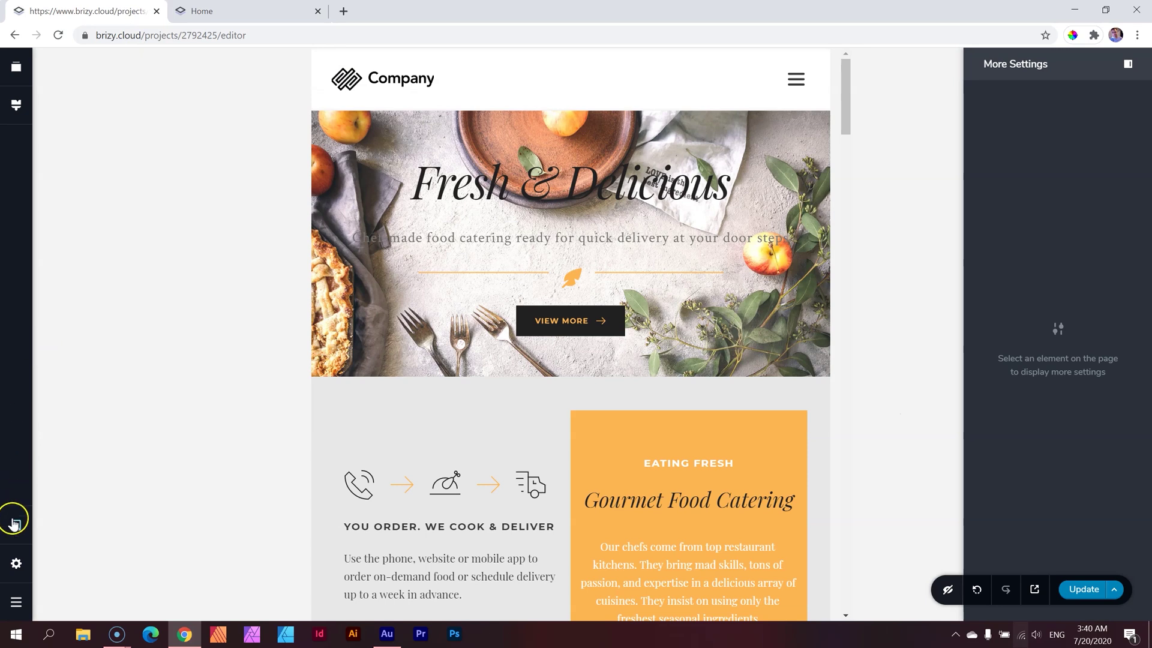
mouse_move(15, 526)
click(94, 484)
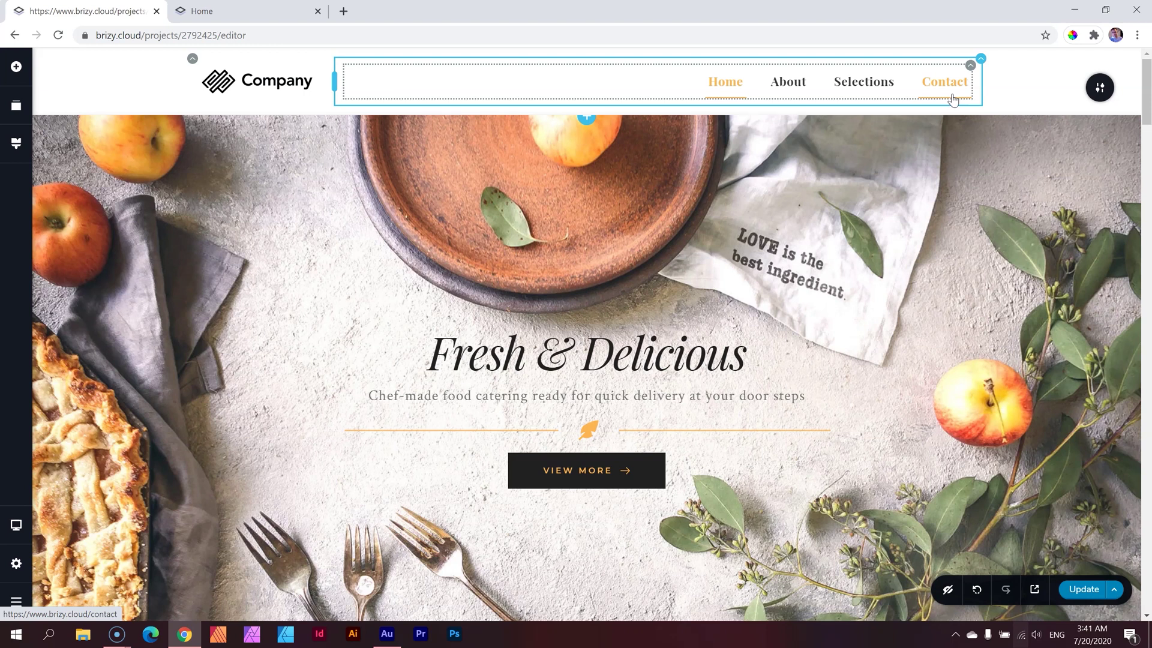
click(737, 89)
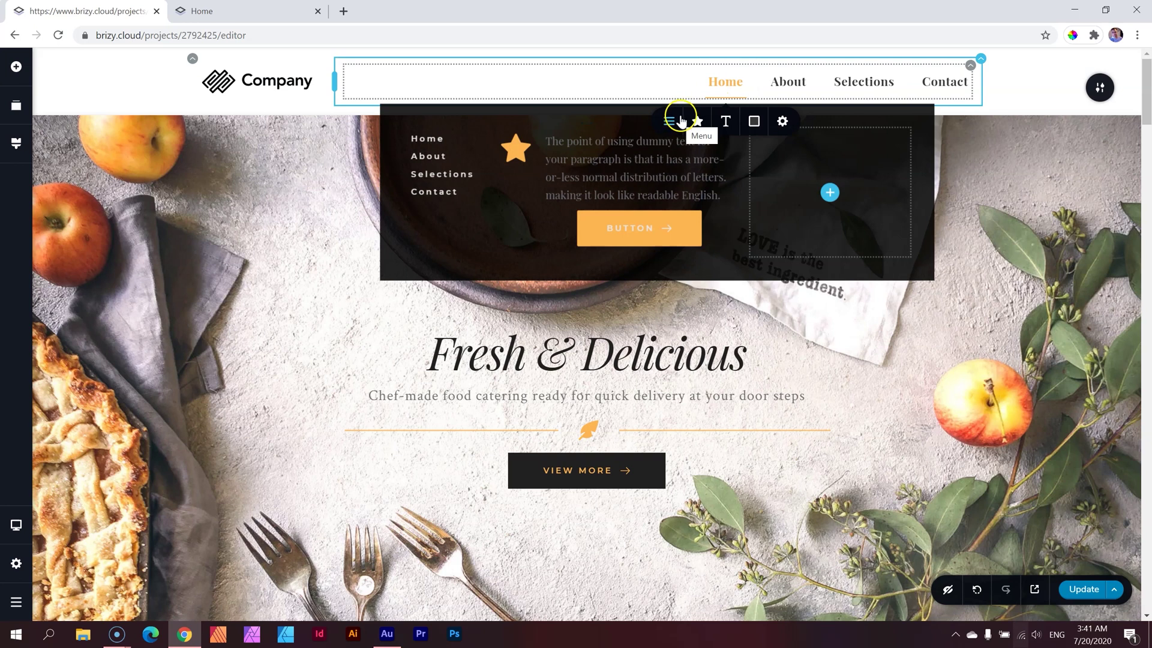